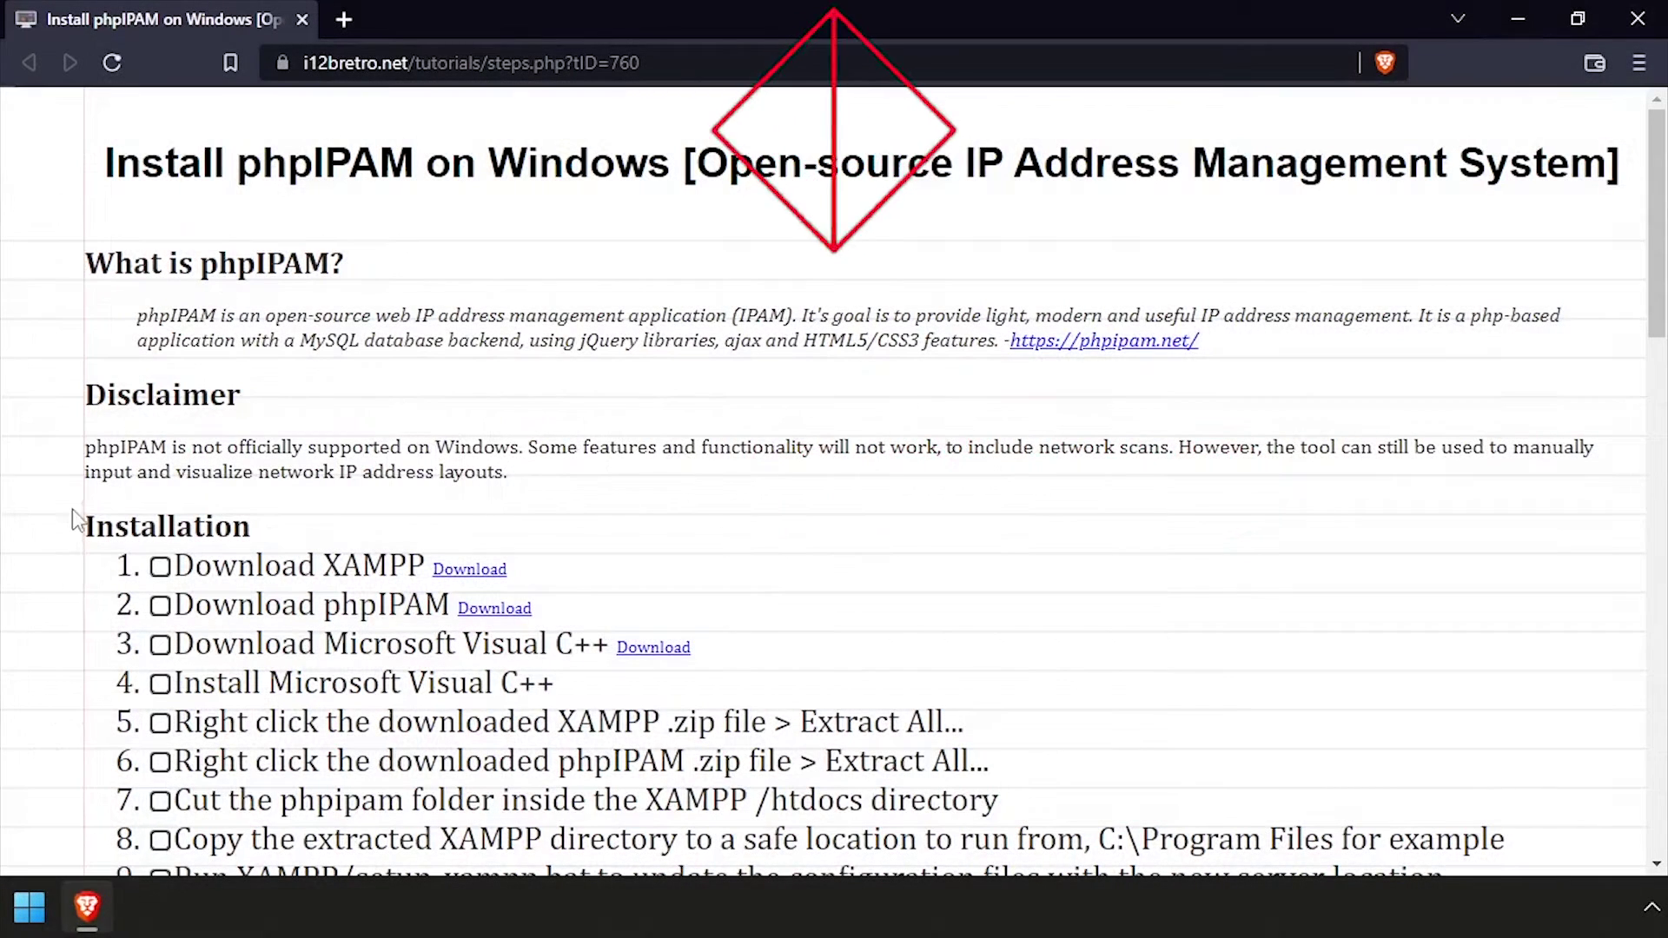
Open the tutorial's SourceForge XAMPP download link in a new tab
drag(84, 252, 509, 470)
click(535, 467)
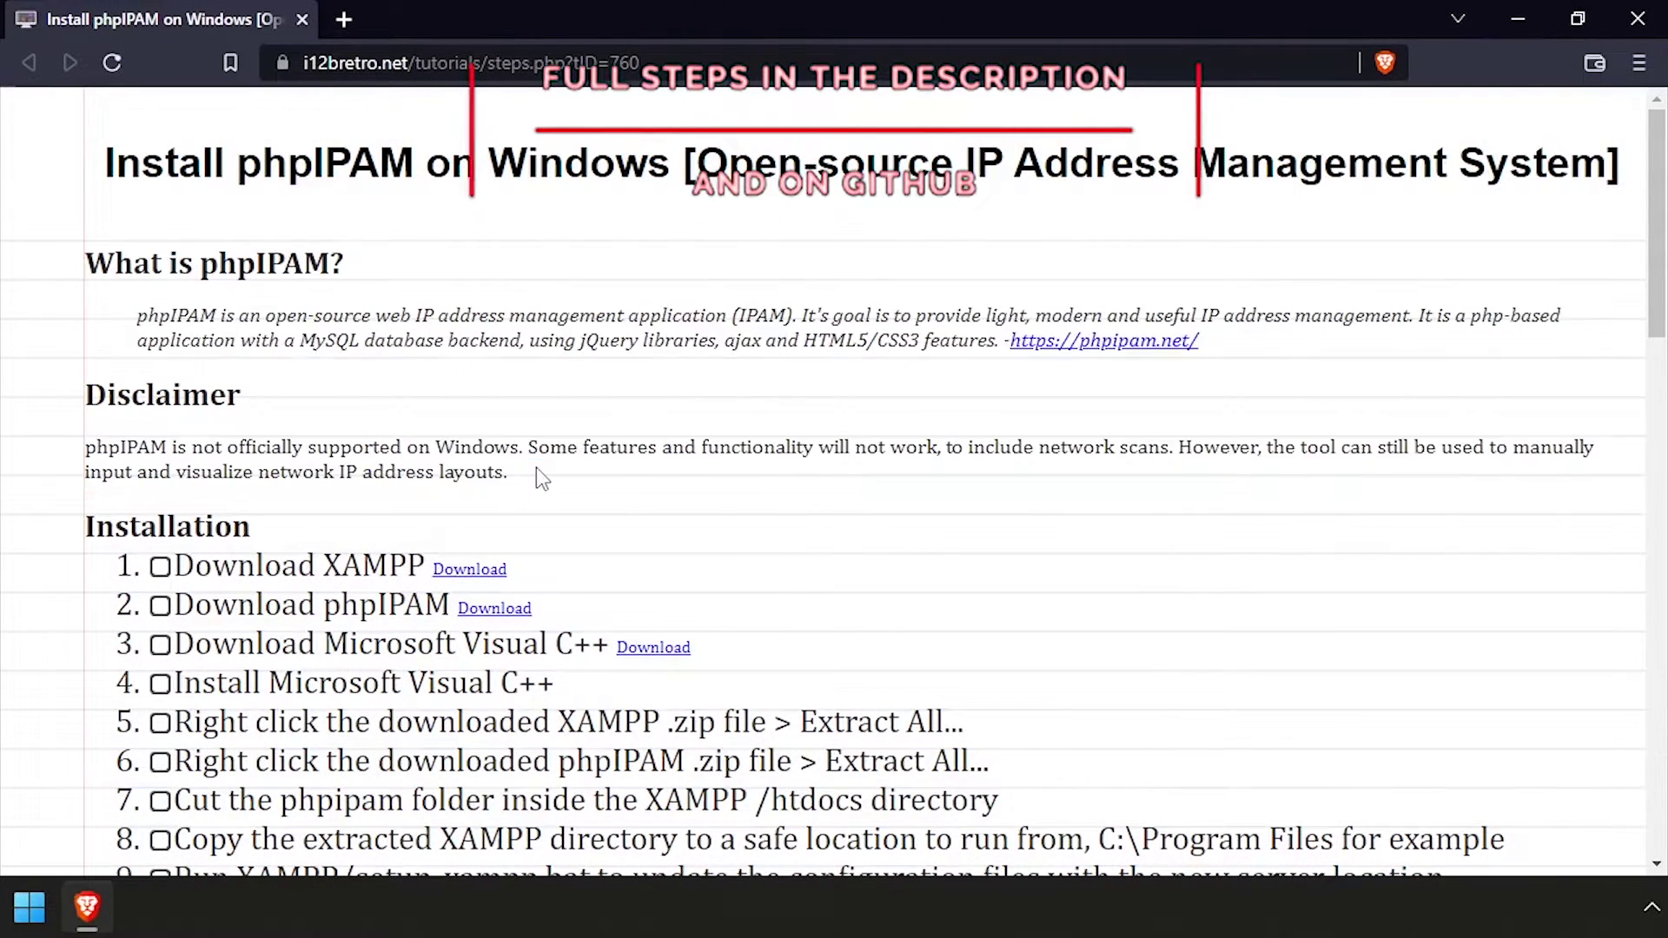
Save the XAMPP 7.4.29 portable zip from SourceForge to Downloads
click(497, 569)
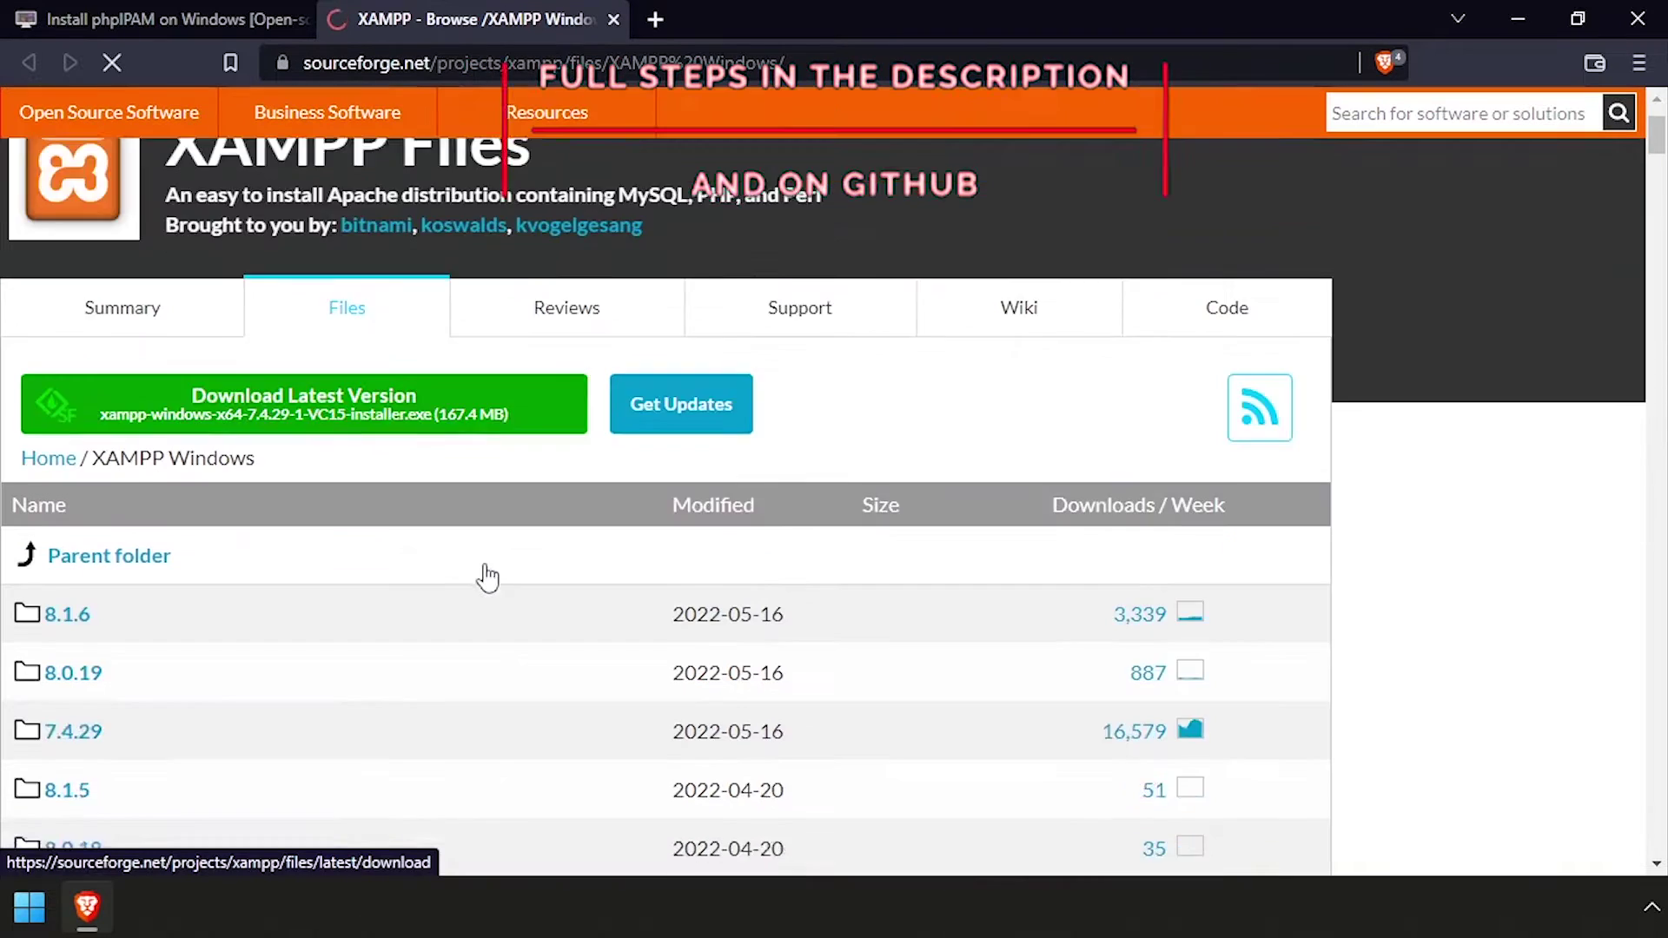
scroll(484, 577, down, 2)
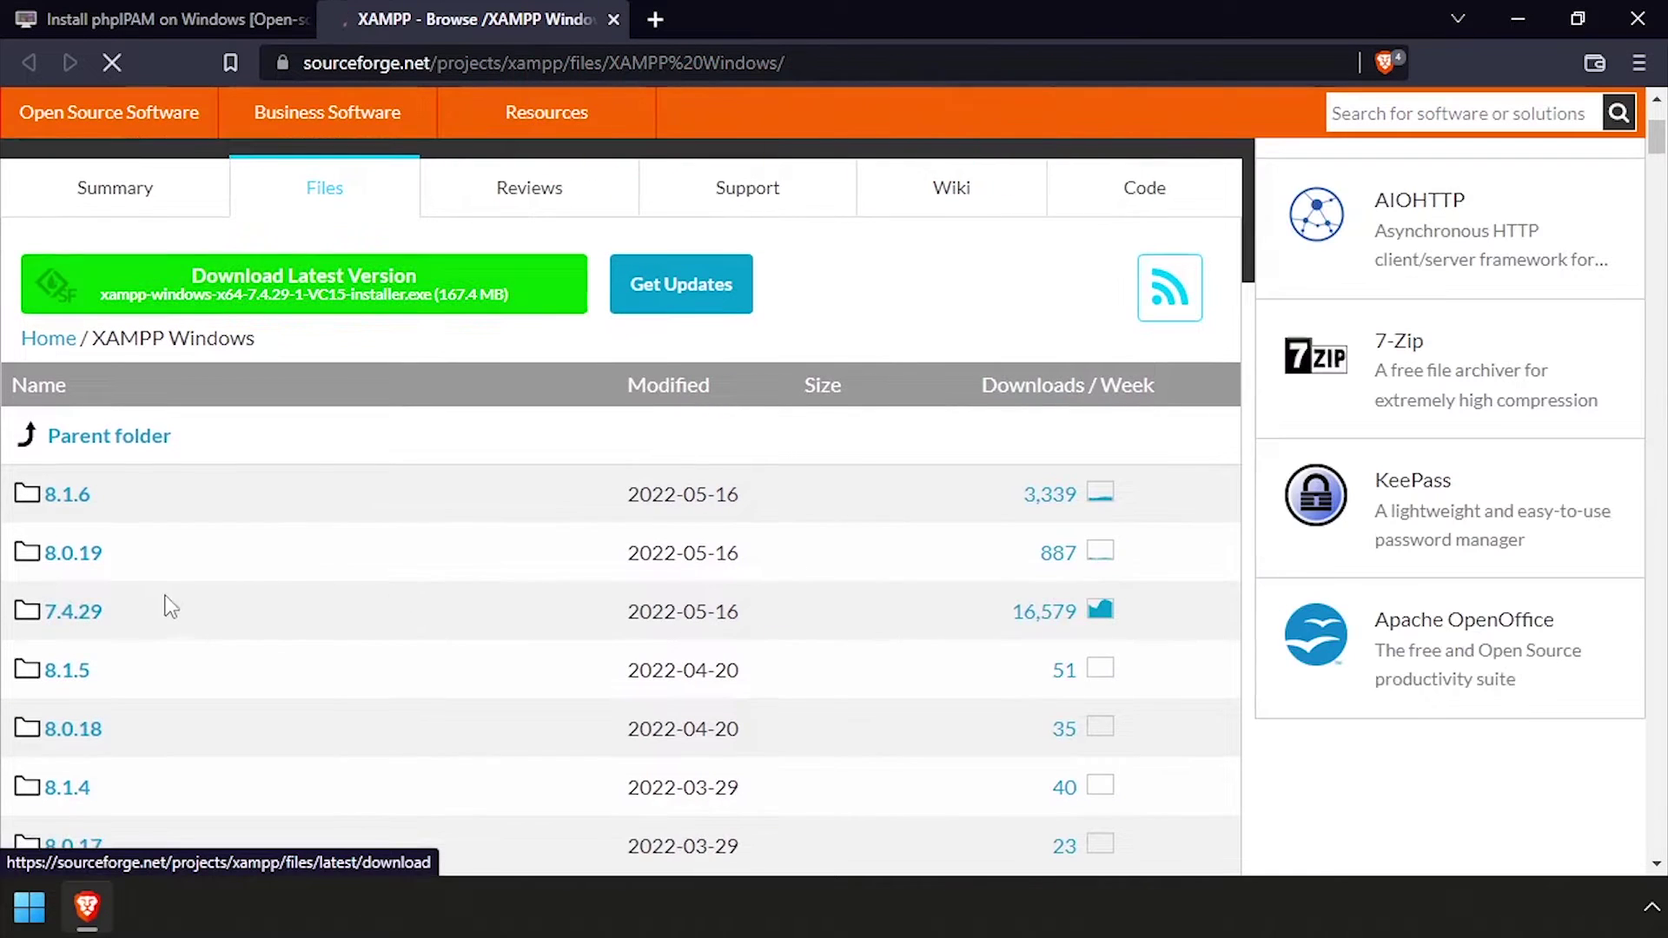
click(93, 629)
scroll(141, 622, down, 3)
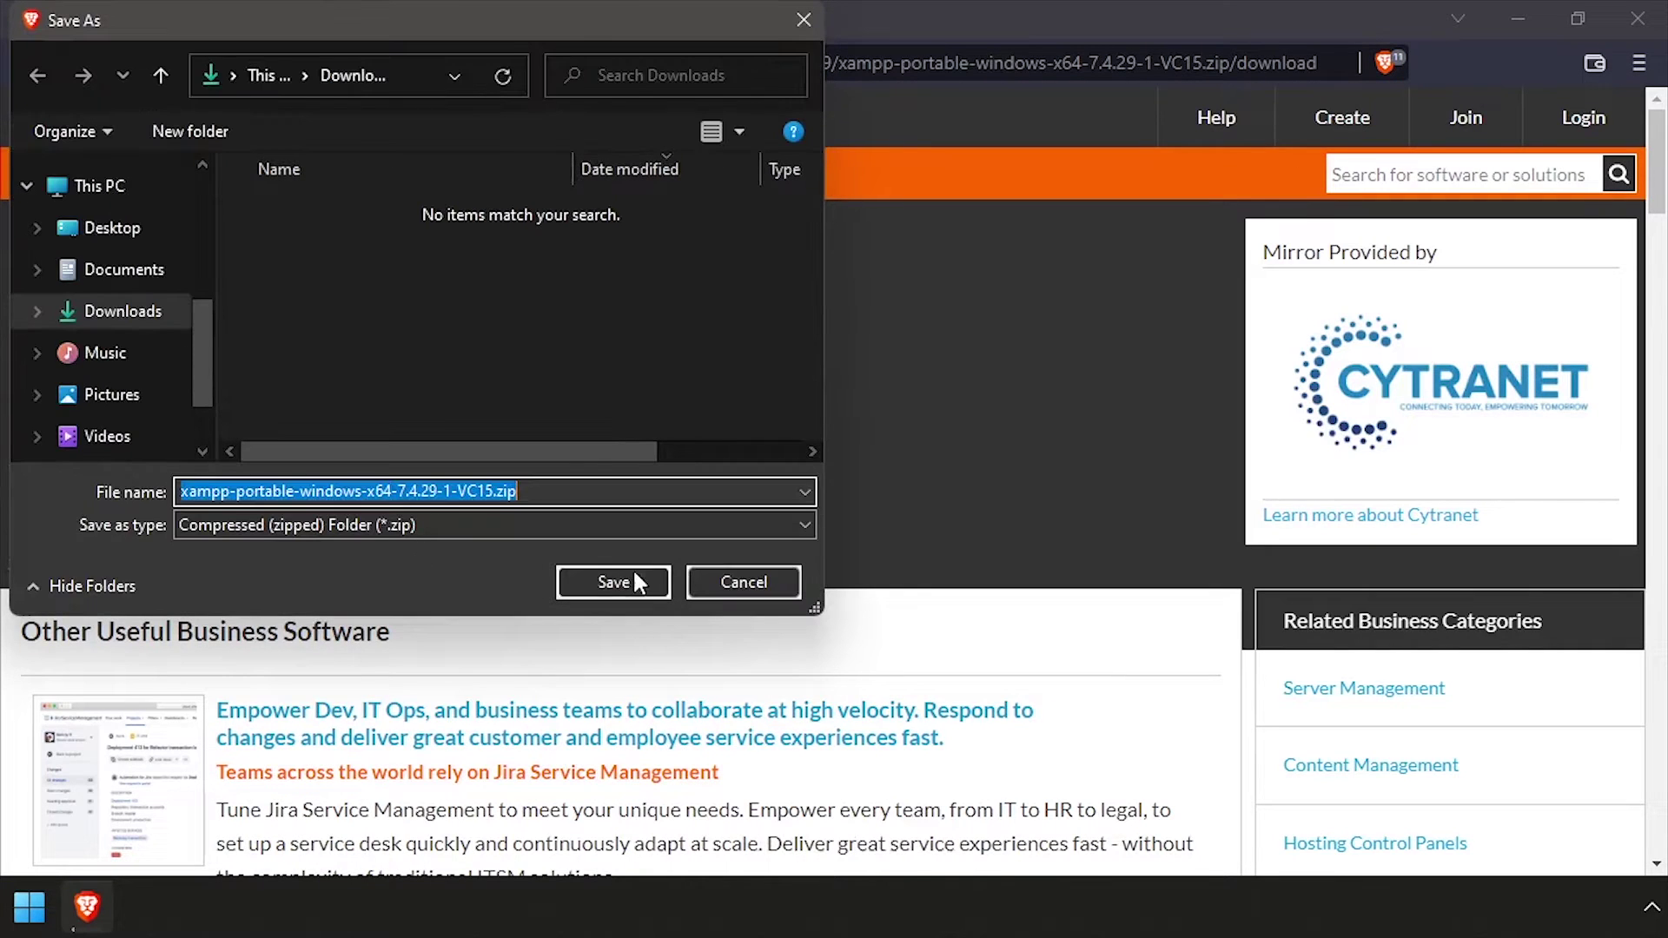
click(658, 582)
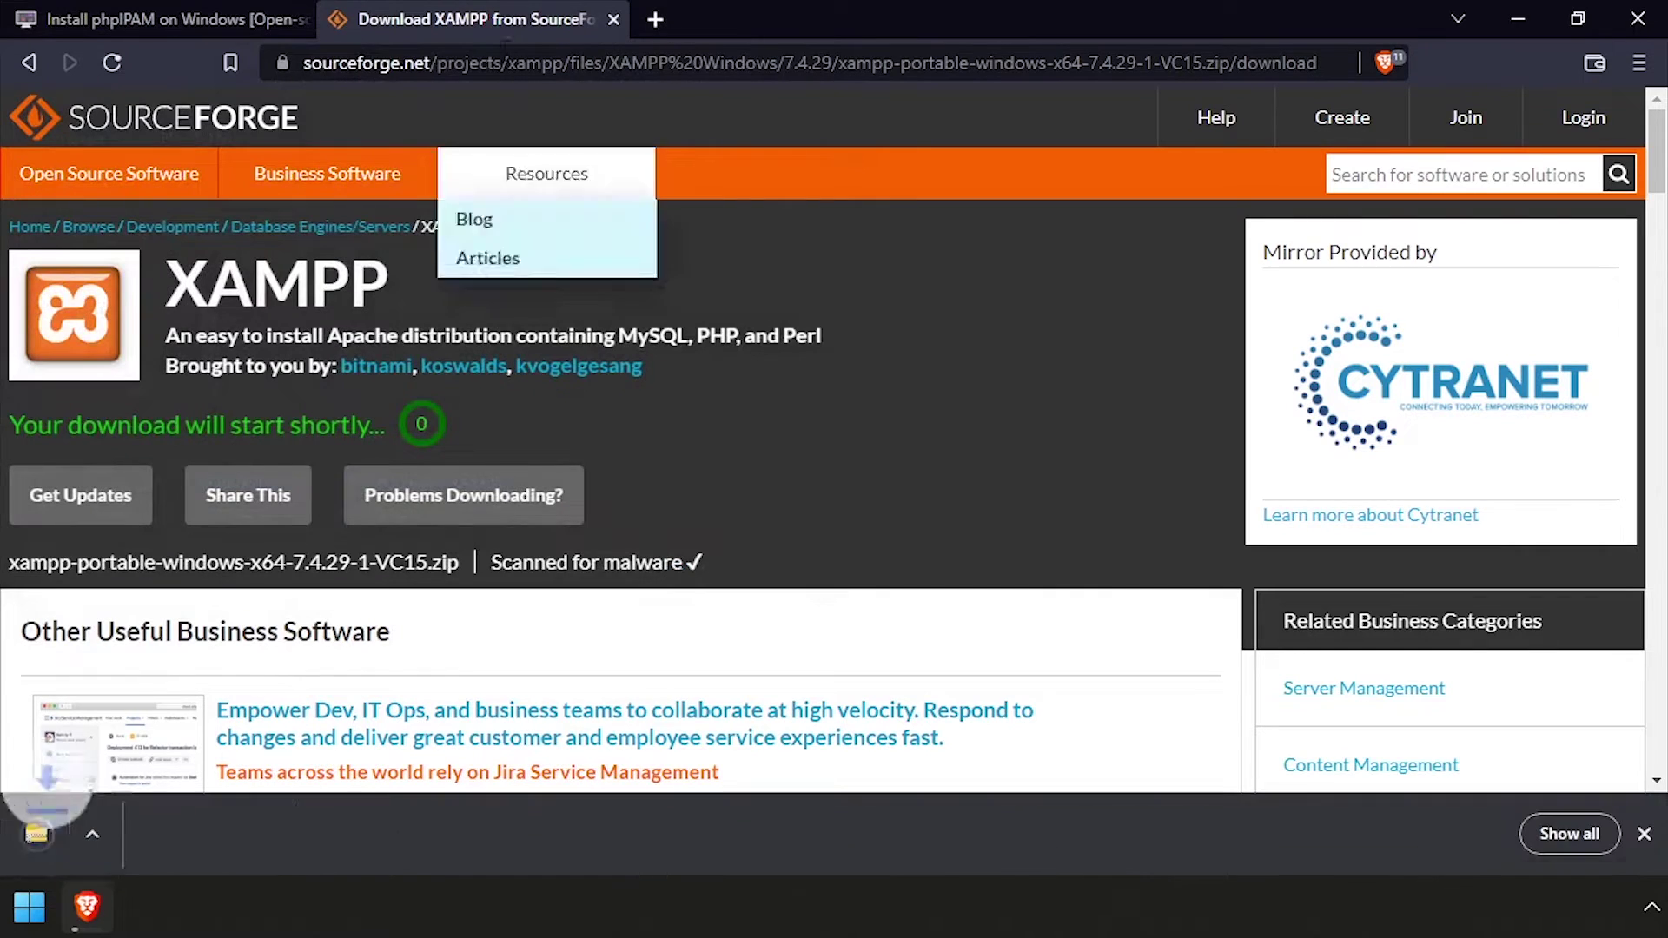
middle_click(495, 30)
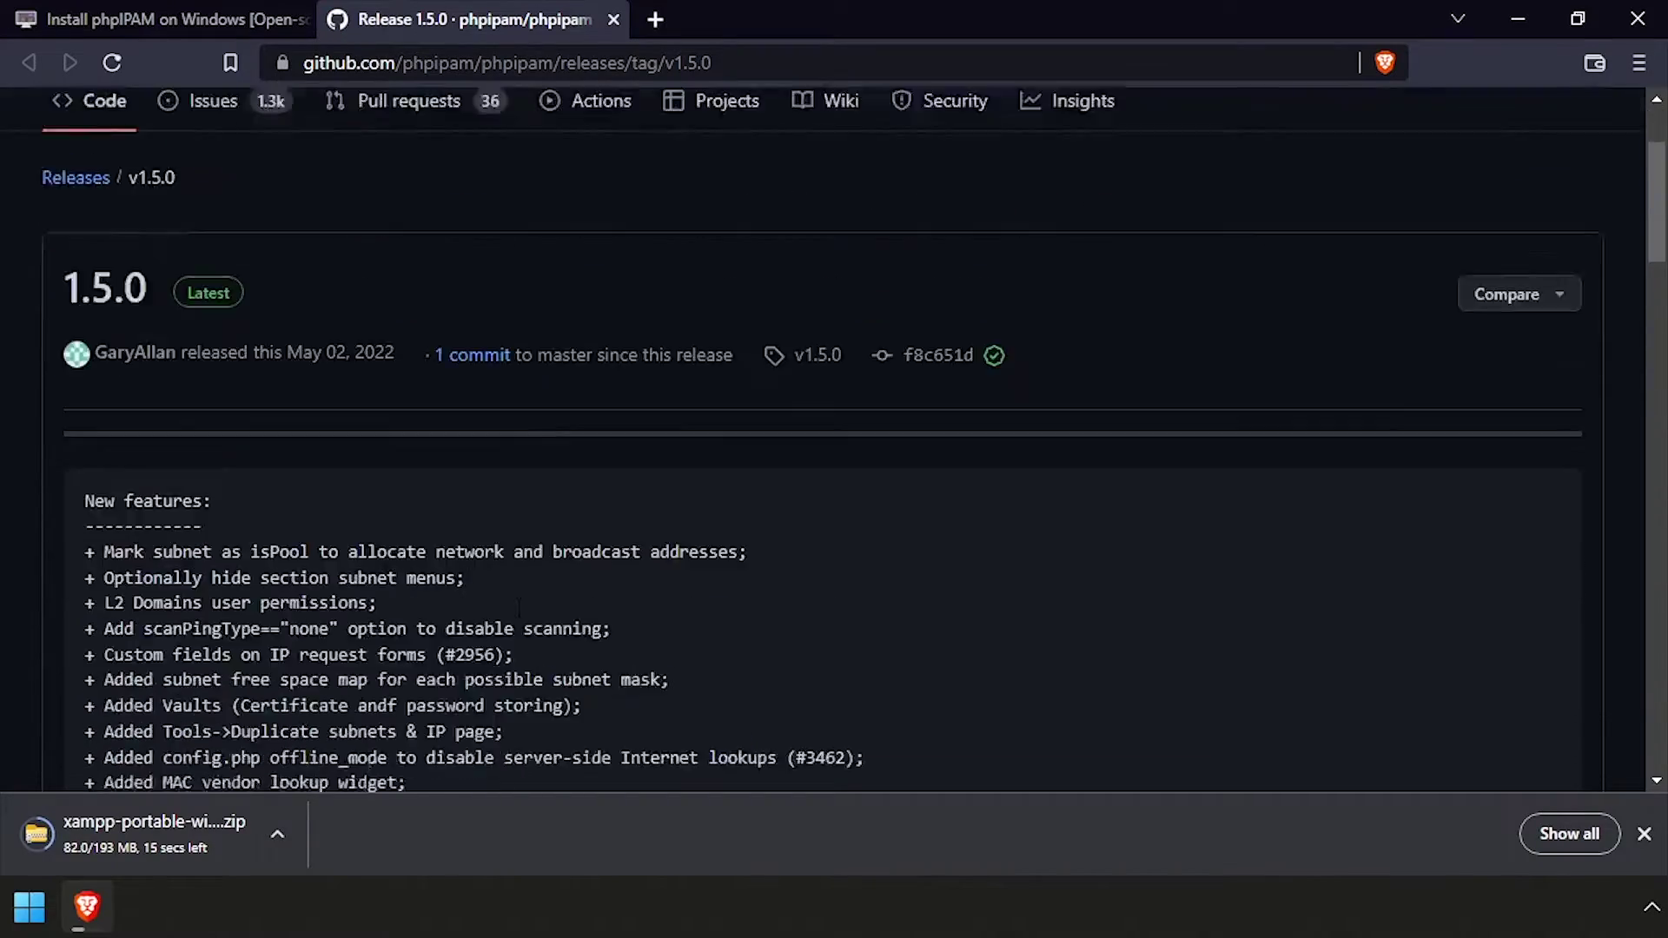
scroll(19, 592, down, 9)
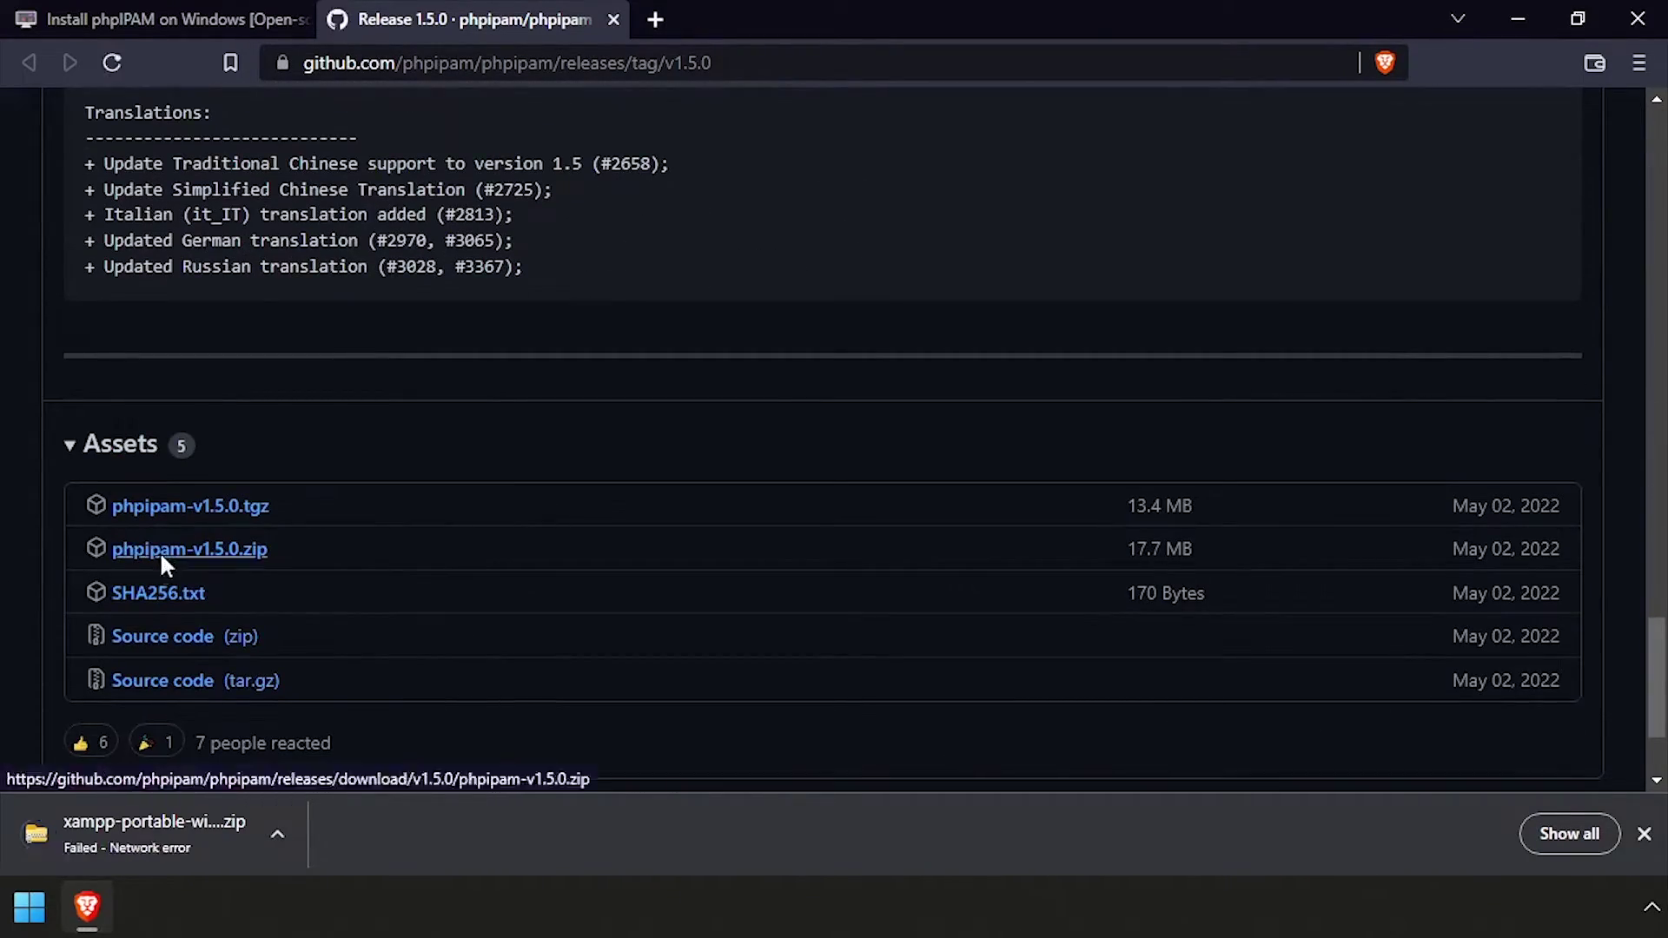
Download phpipam-v1.5.0.zip from the GitHub release page
click(161, 556)
click(613, 582)
middle_click(462, 18)
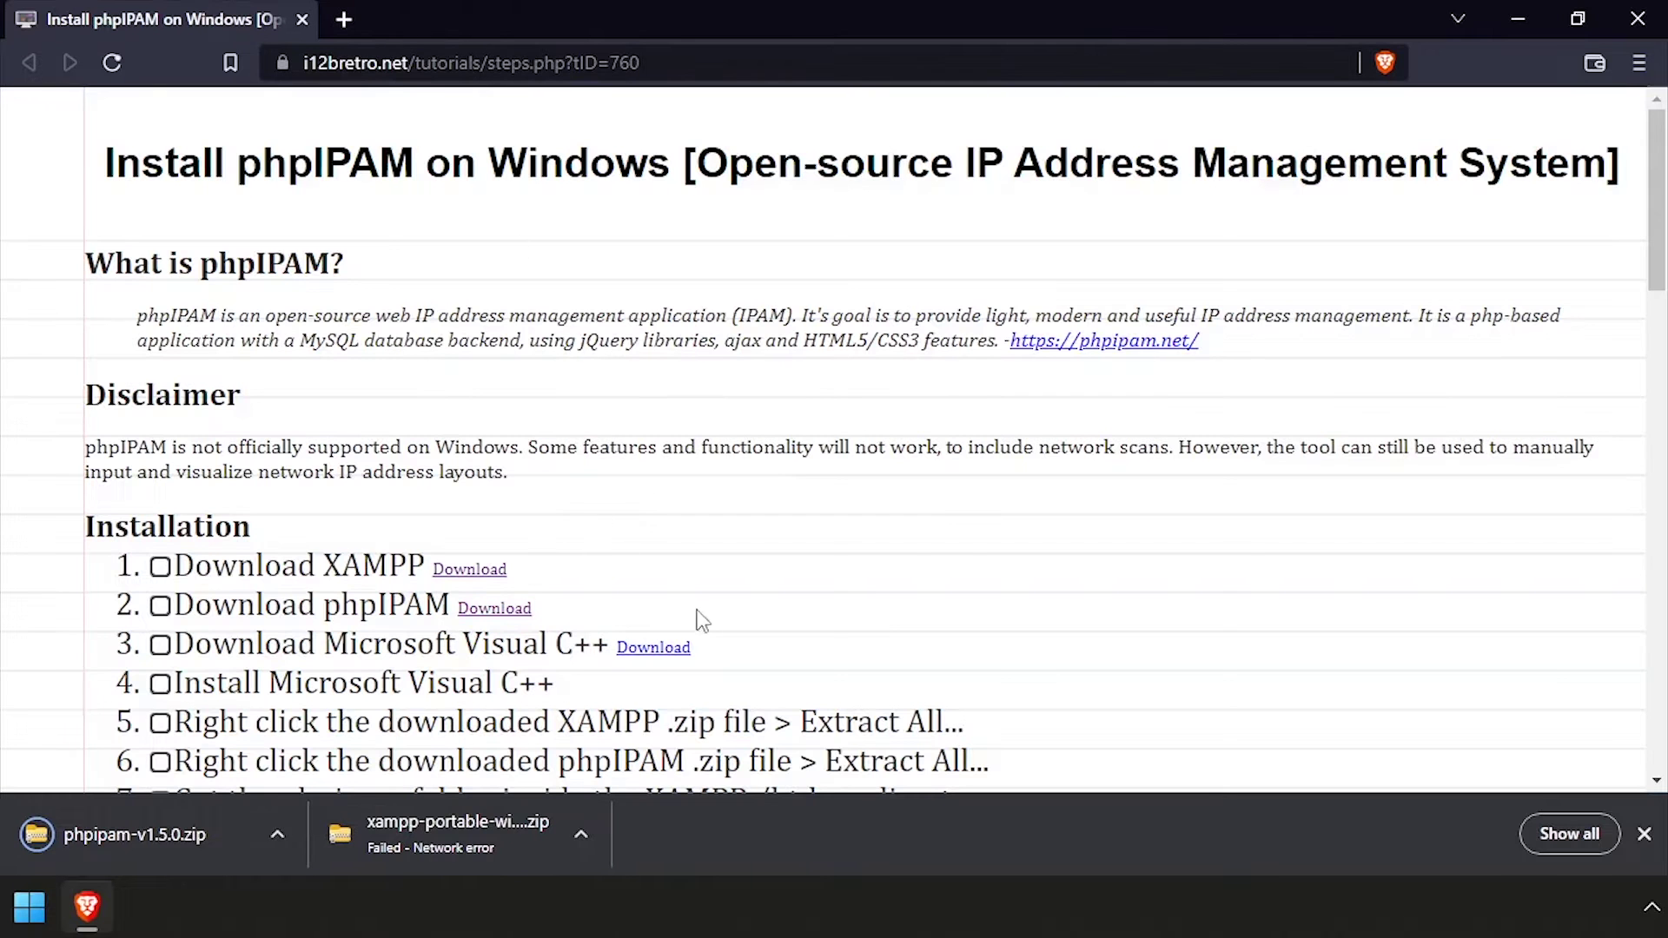
Download the VC_redist.x64.exe Visual C++ redistributable installer
click(676, 652)
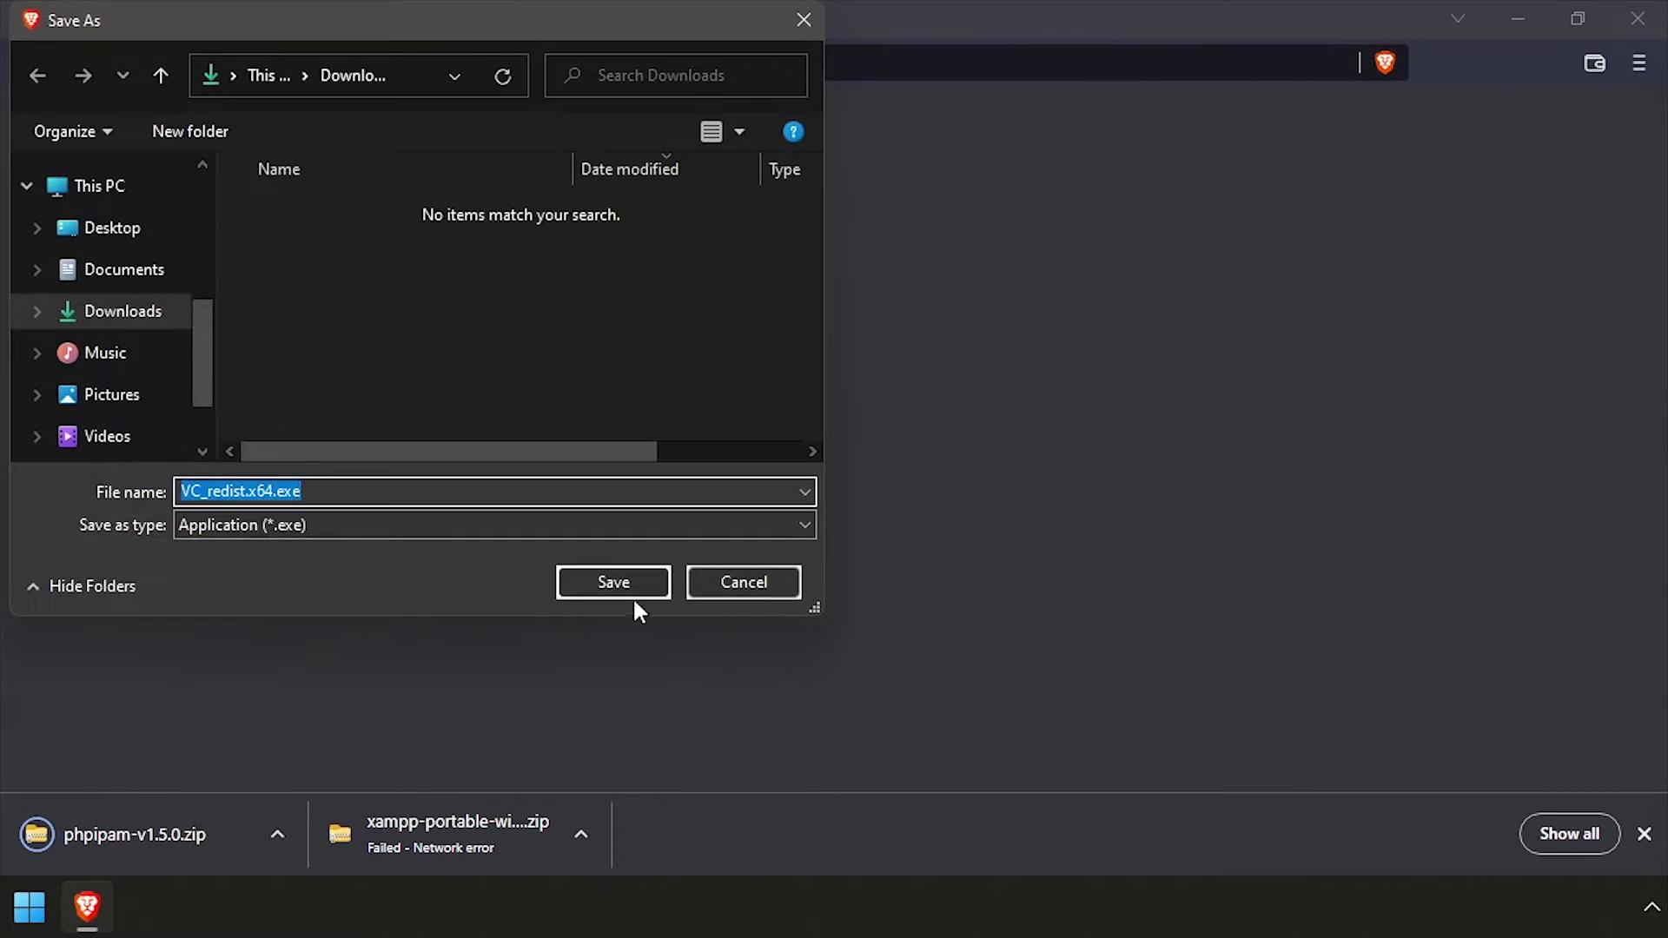
click(630, 591)
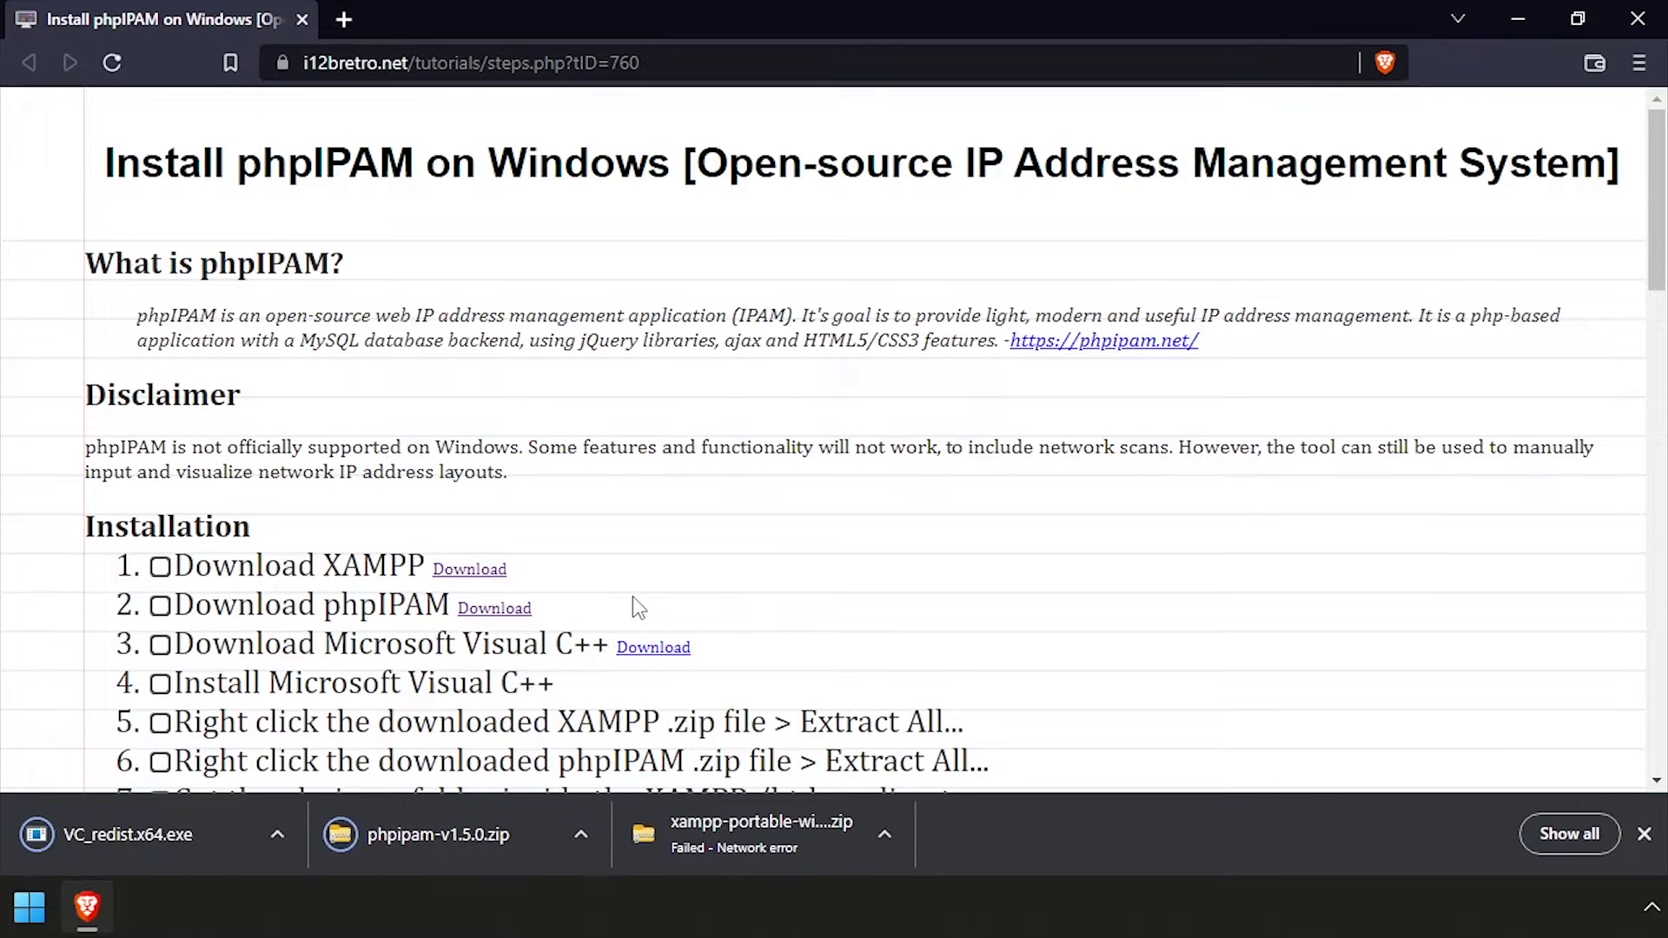
scroll(632, 596, down, 2)
right_click(76, 816)
Run VC_redist.x64.exe from its folder and install Visual C++ Redistributable 14.29.30139 (x64)
click(222, 748)
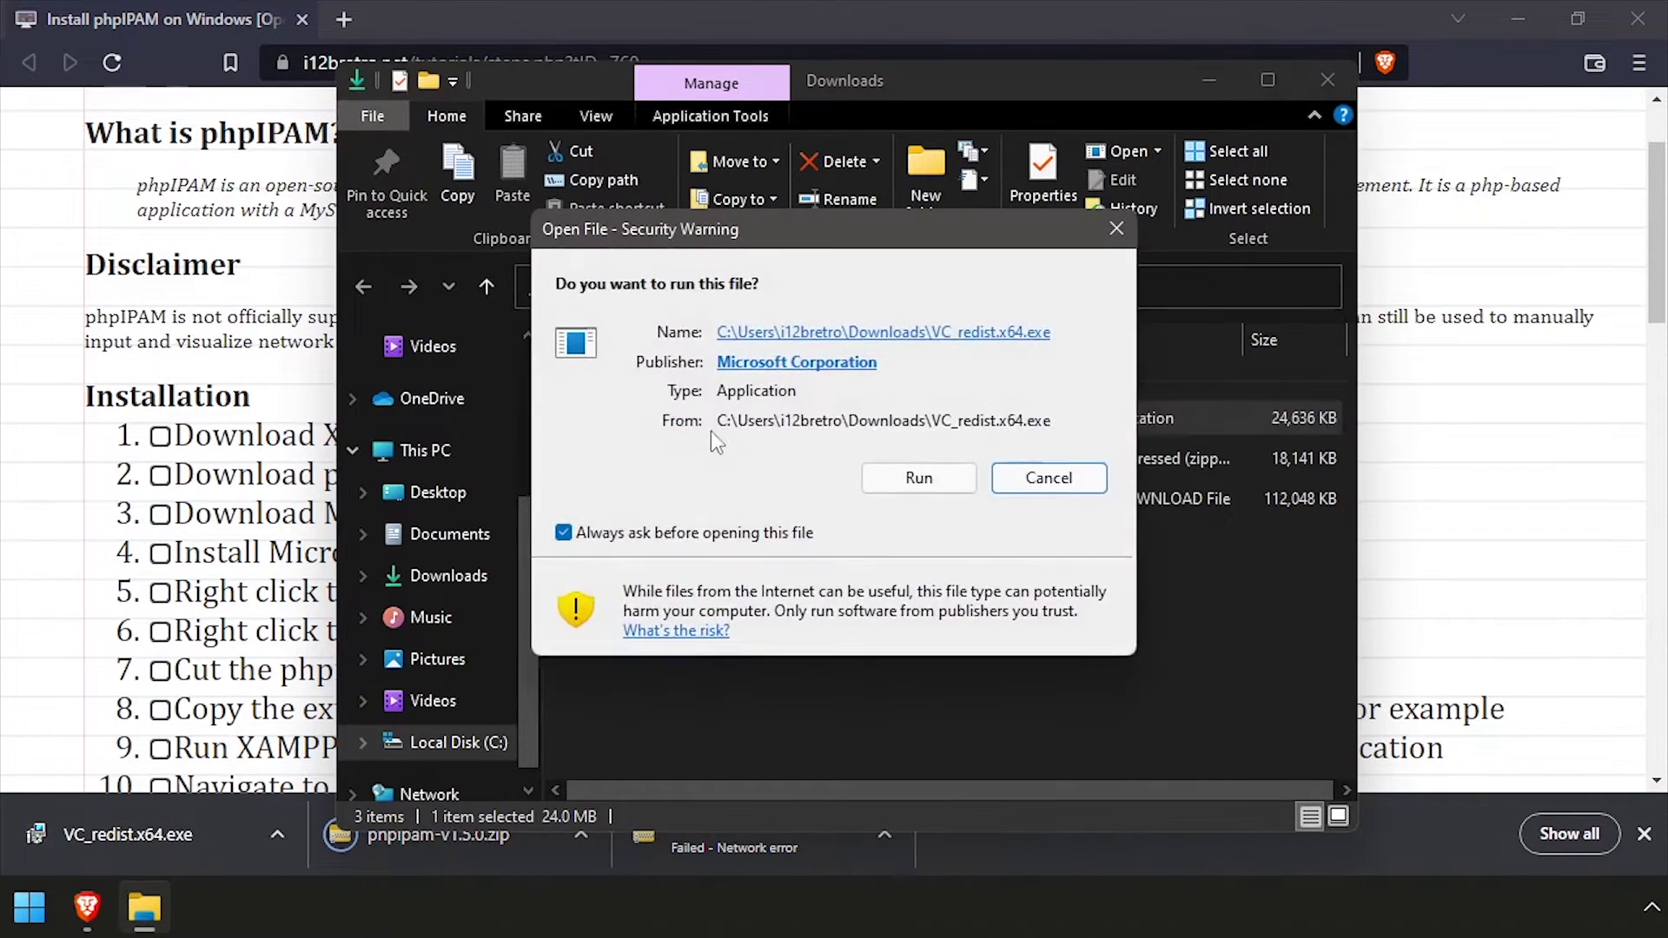
click(947, 483)
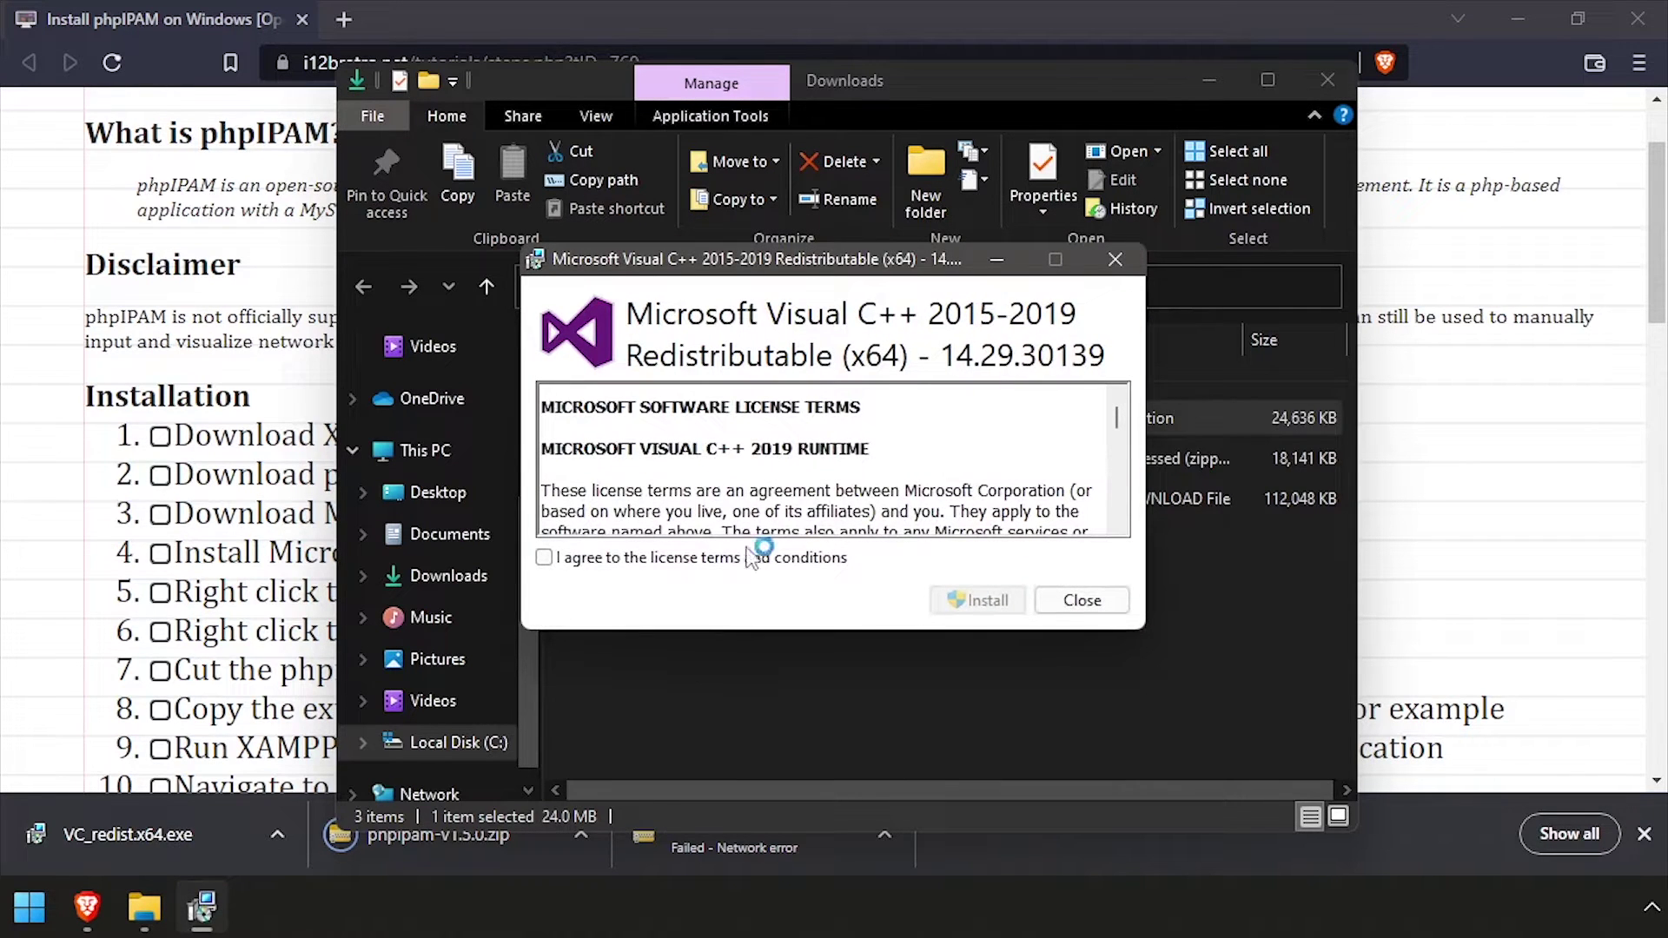
click(1000, 599)
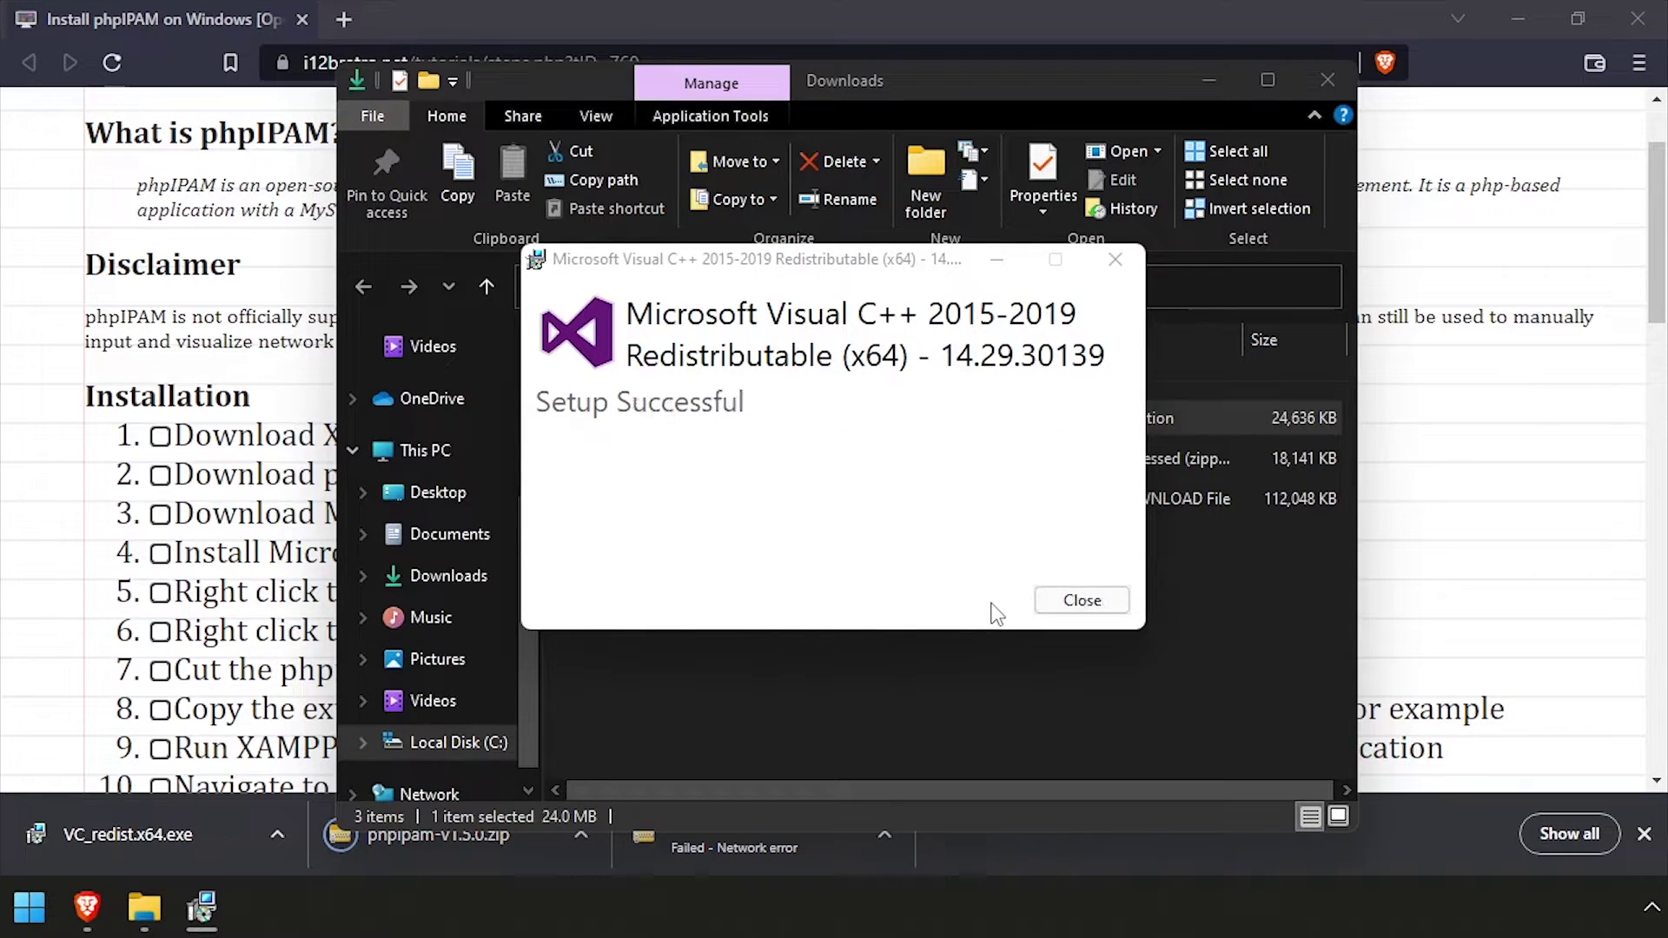
click(1077, 599)
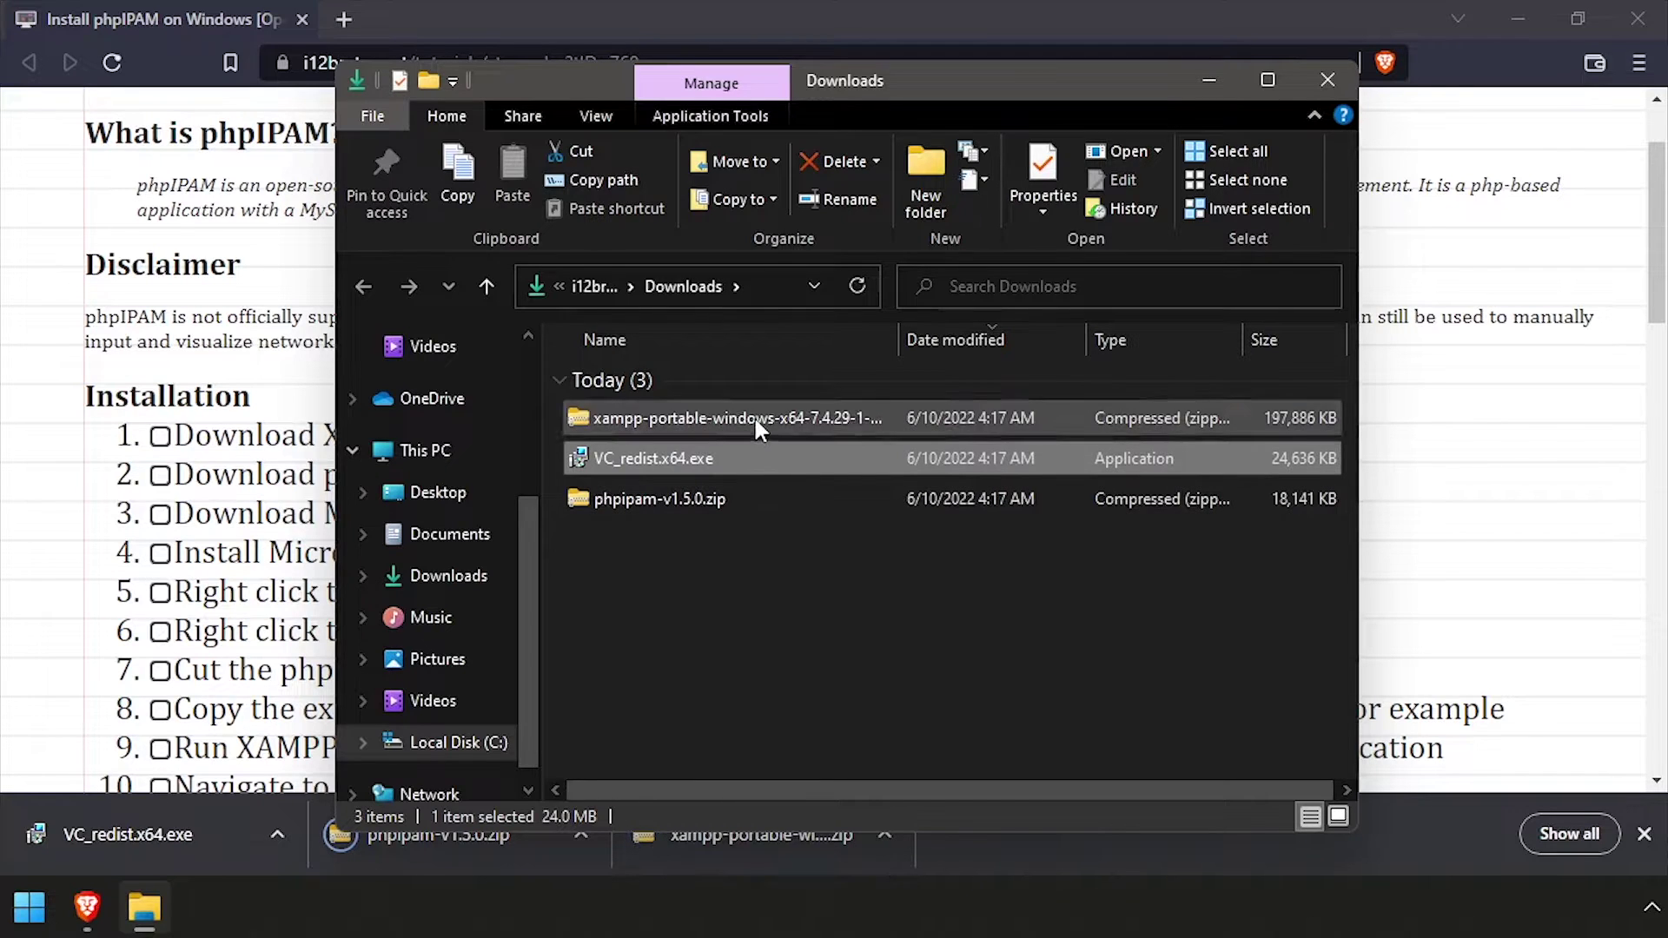
Extract the XAMPP portable zip into its own folder with 7-Zip
right_click(753, 417)
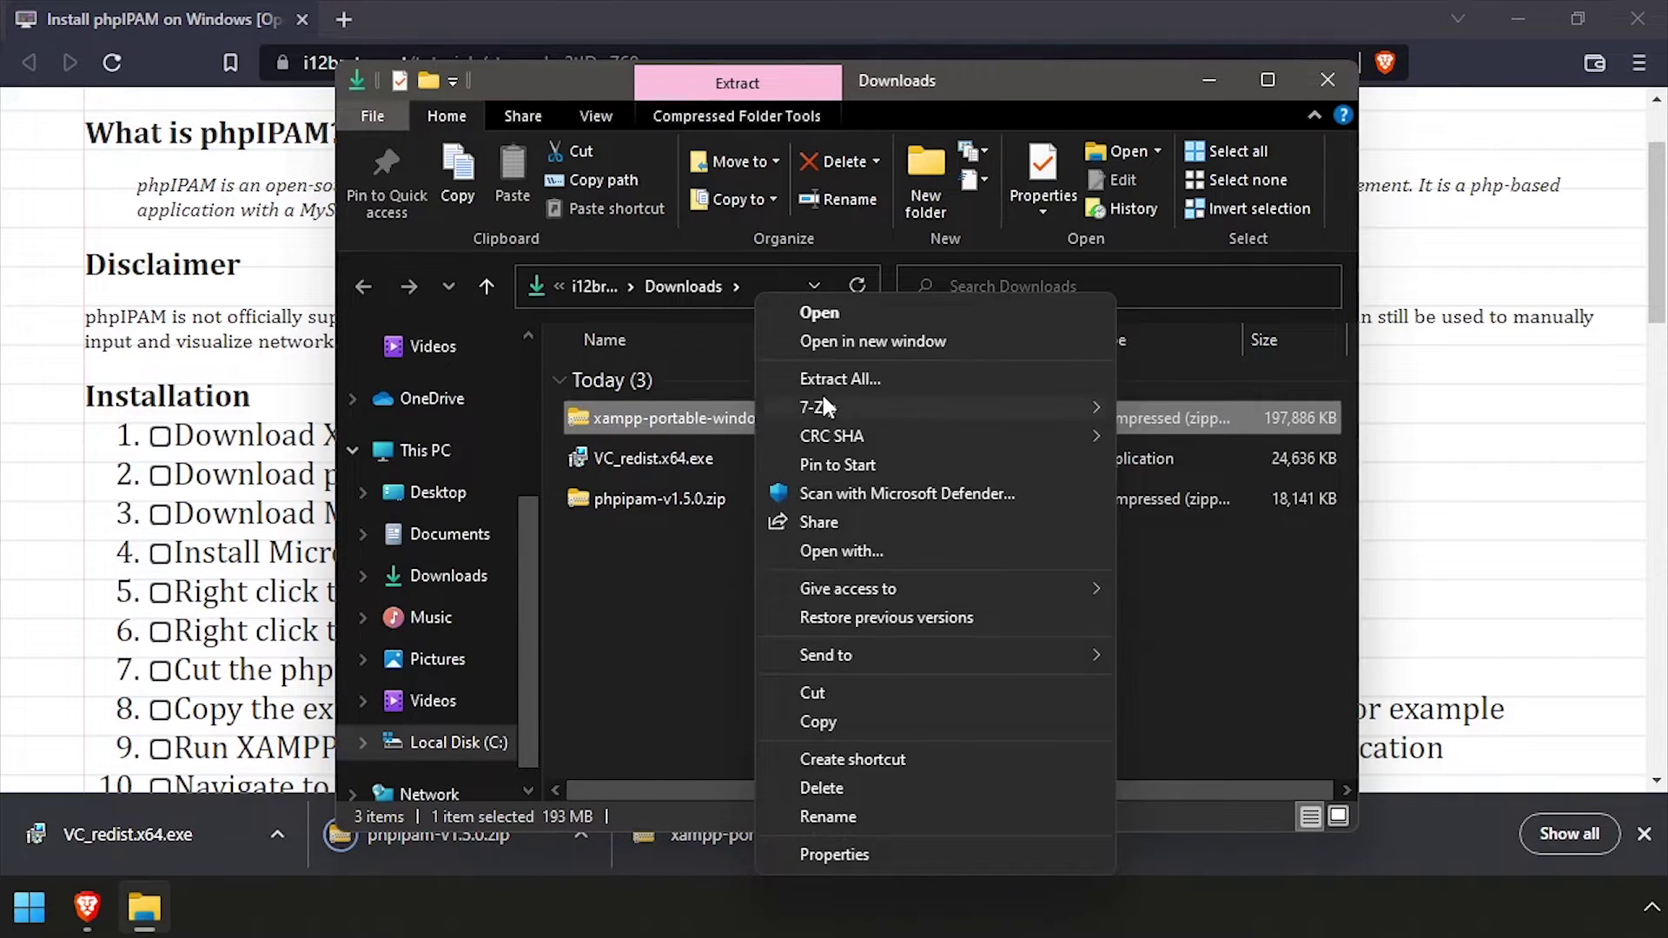
mouse_move(823, 408)
click(461, 528)
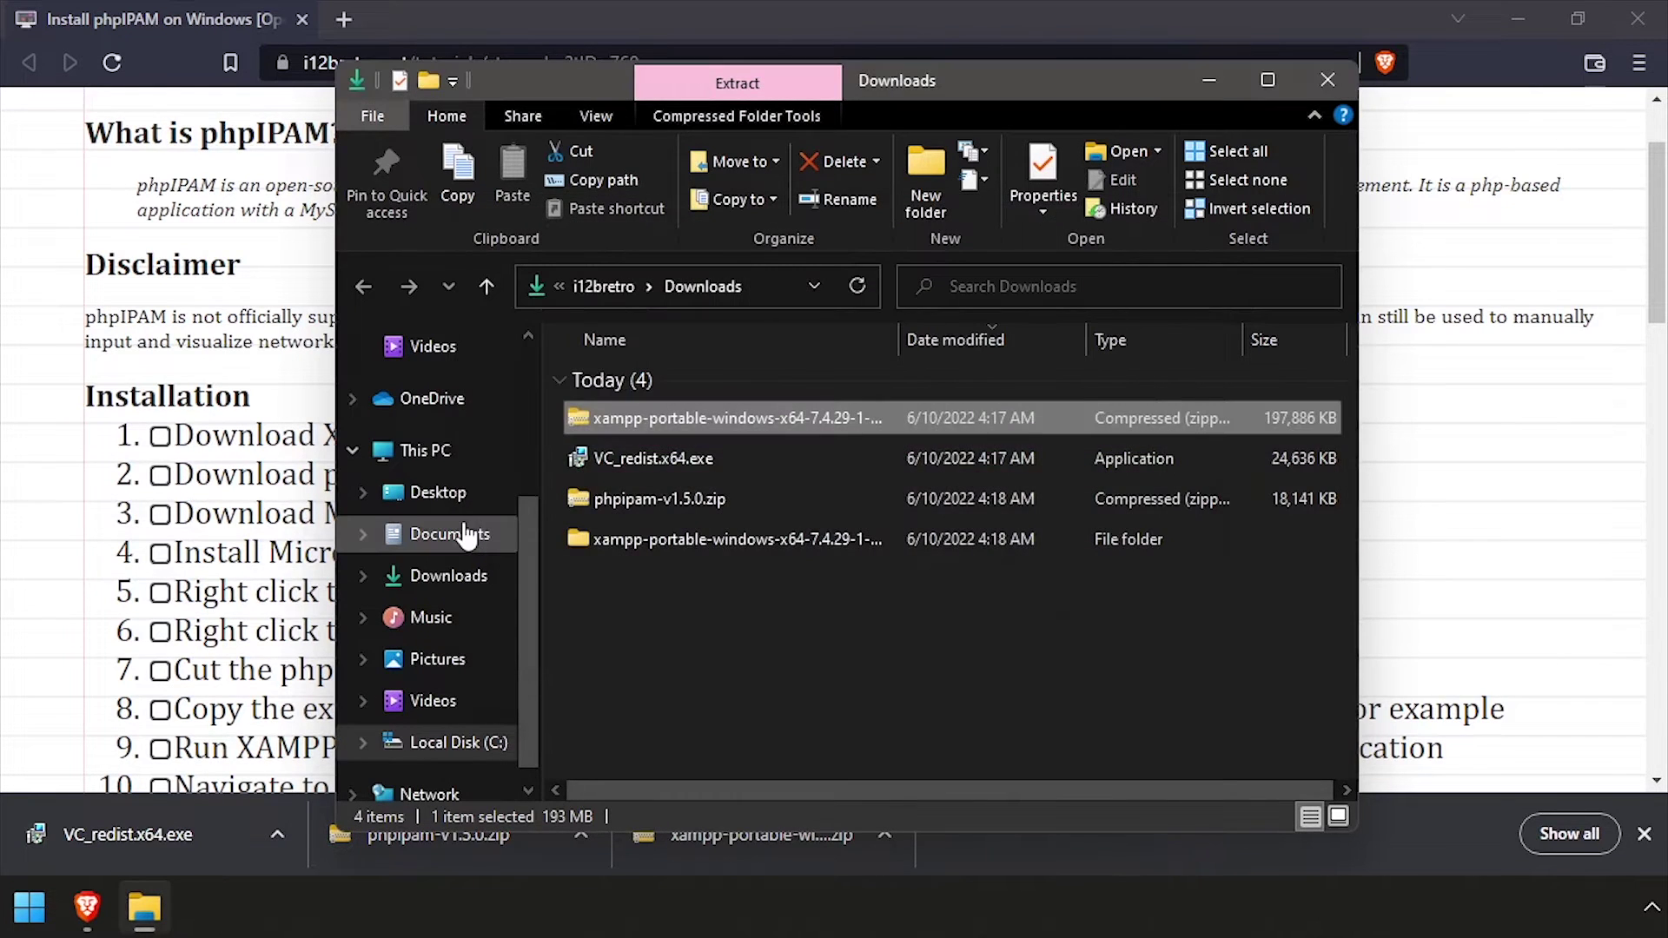
Extract phpipam-v1.5.0.zip directly into Downloads with 7-Zip Extract Here
click(677, 493)
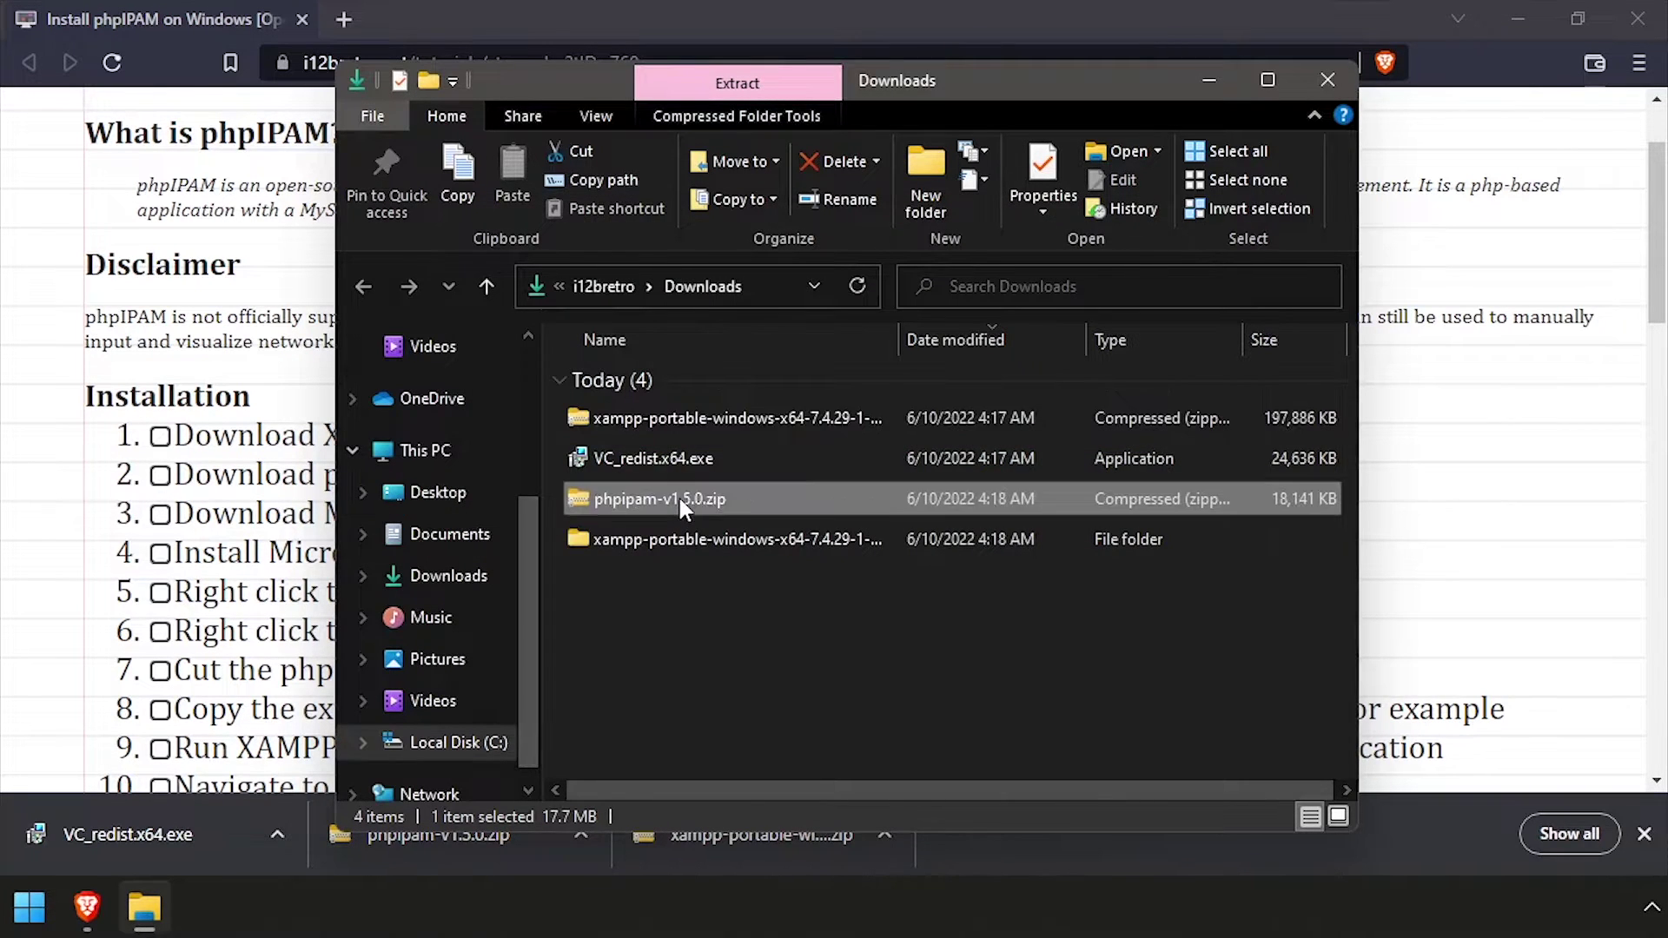
right_click(677, 494)
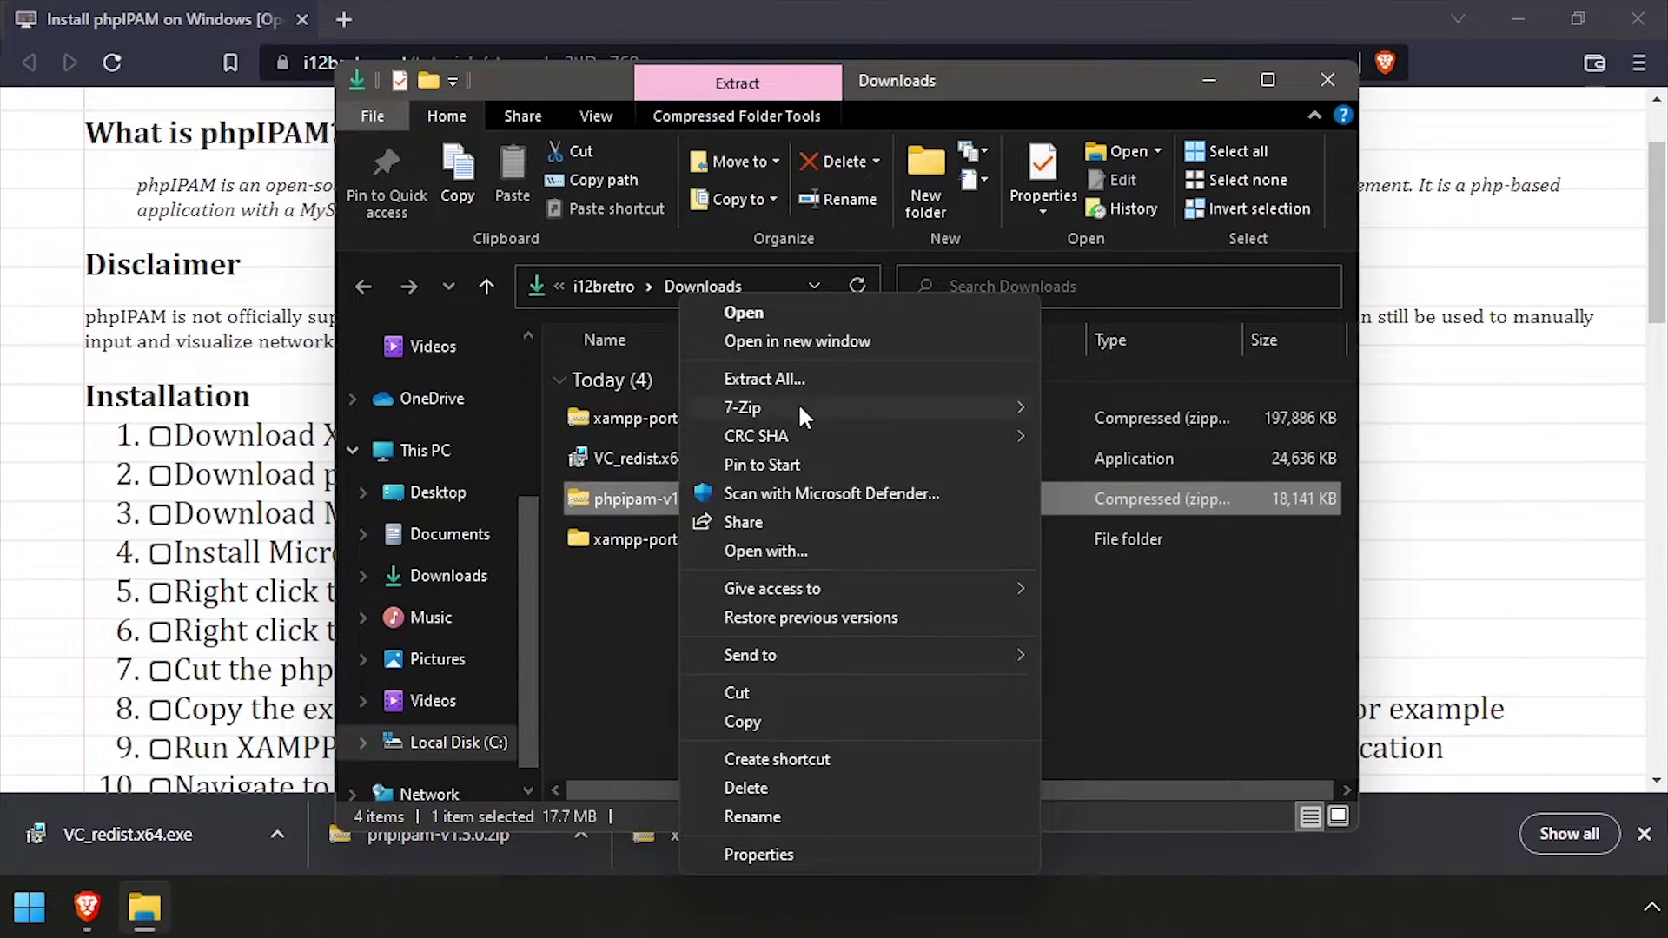
mouse_move(799, 406)
click(1198, 494)
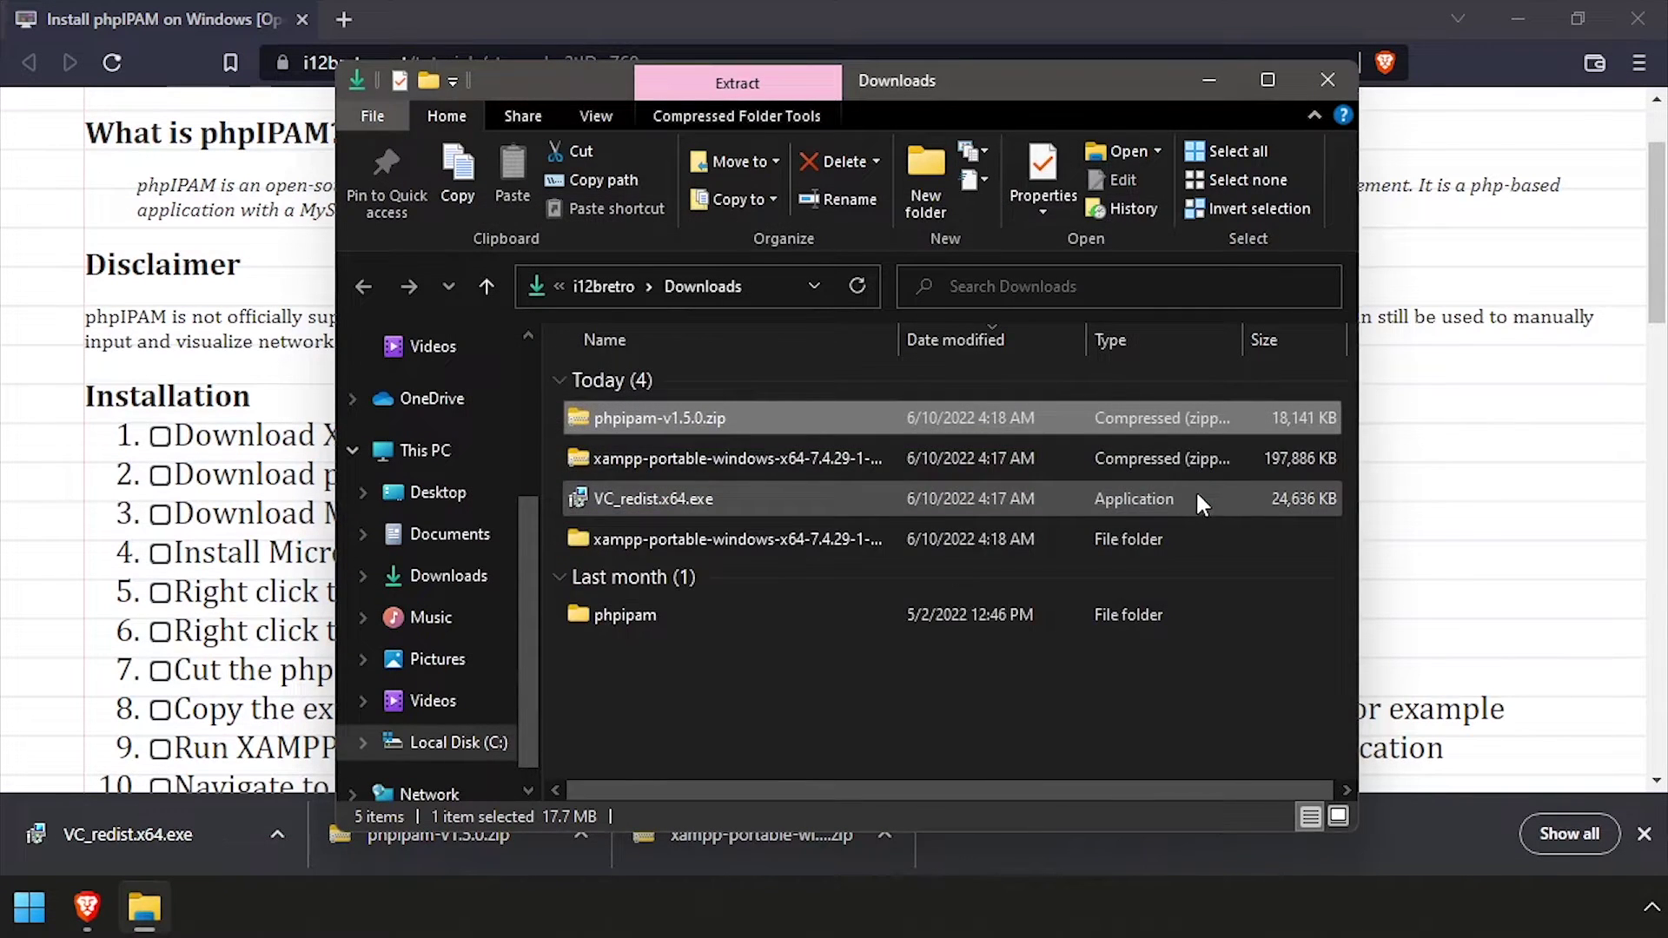
Cut the extracted phpipam folder and open the xampp-portable folder's xampp subfolder
click(612, 612)
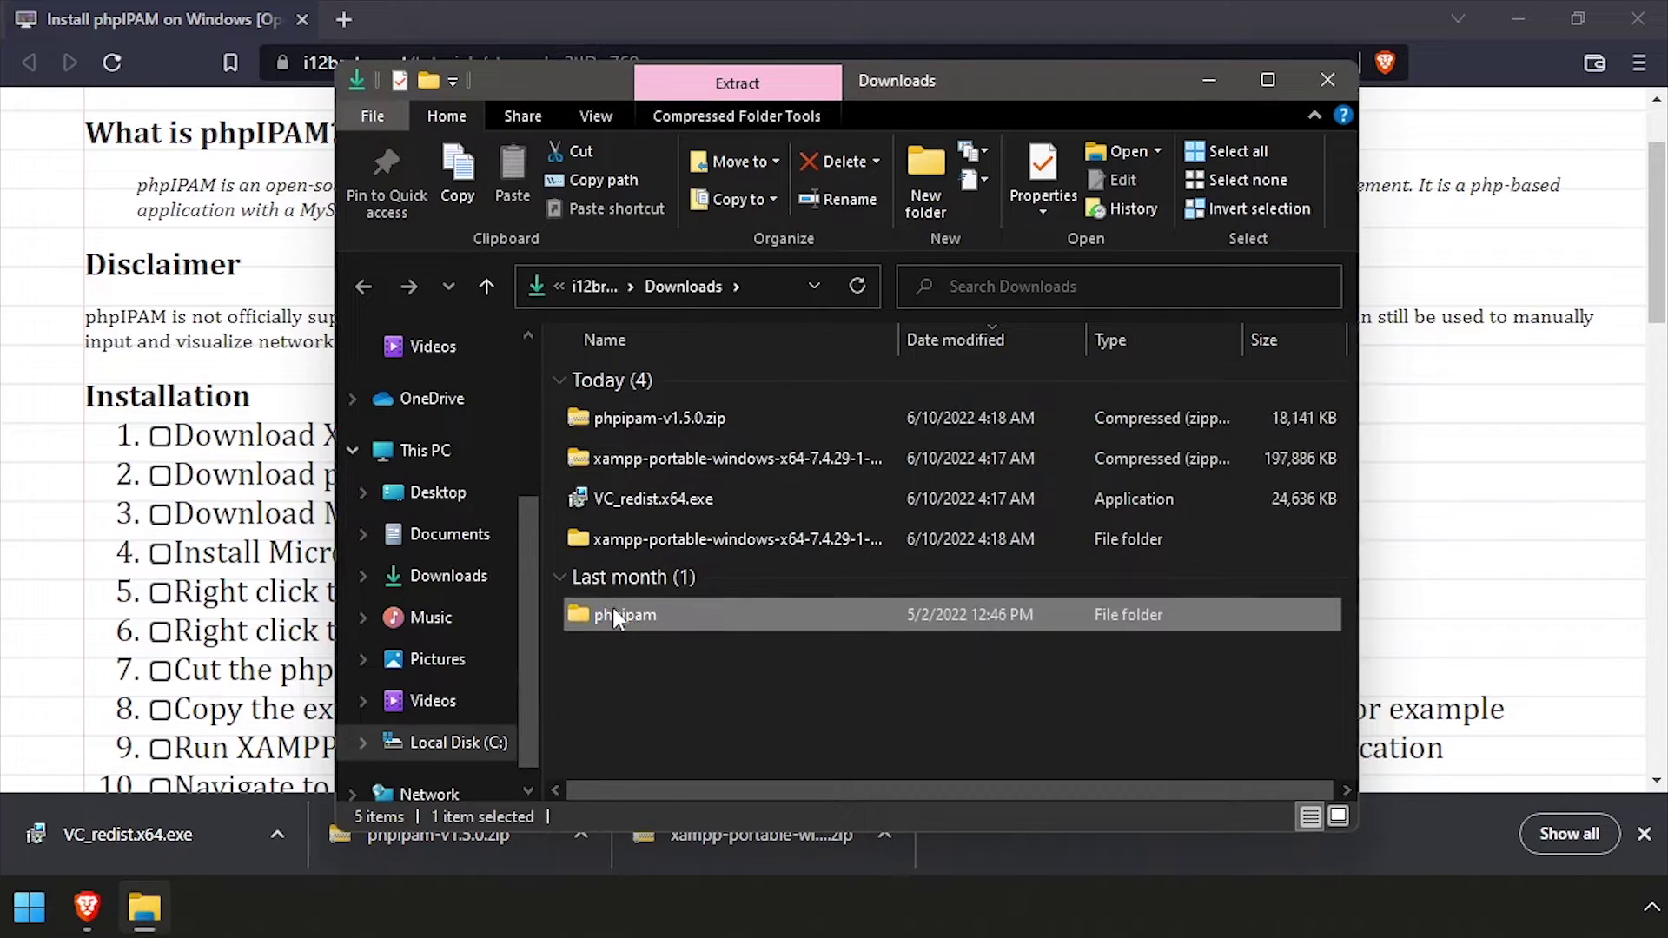
right_click(613, 609)
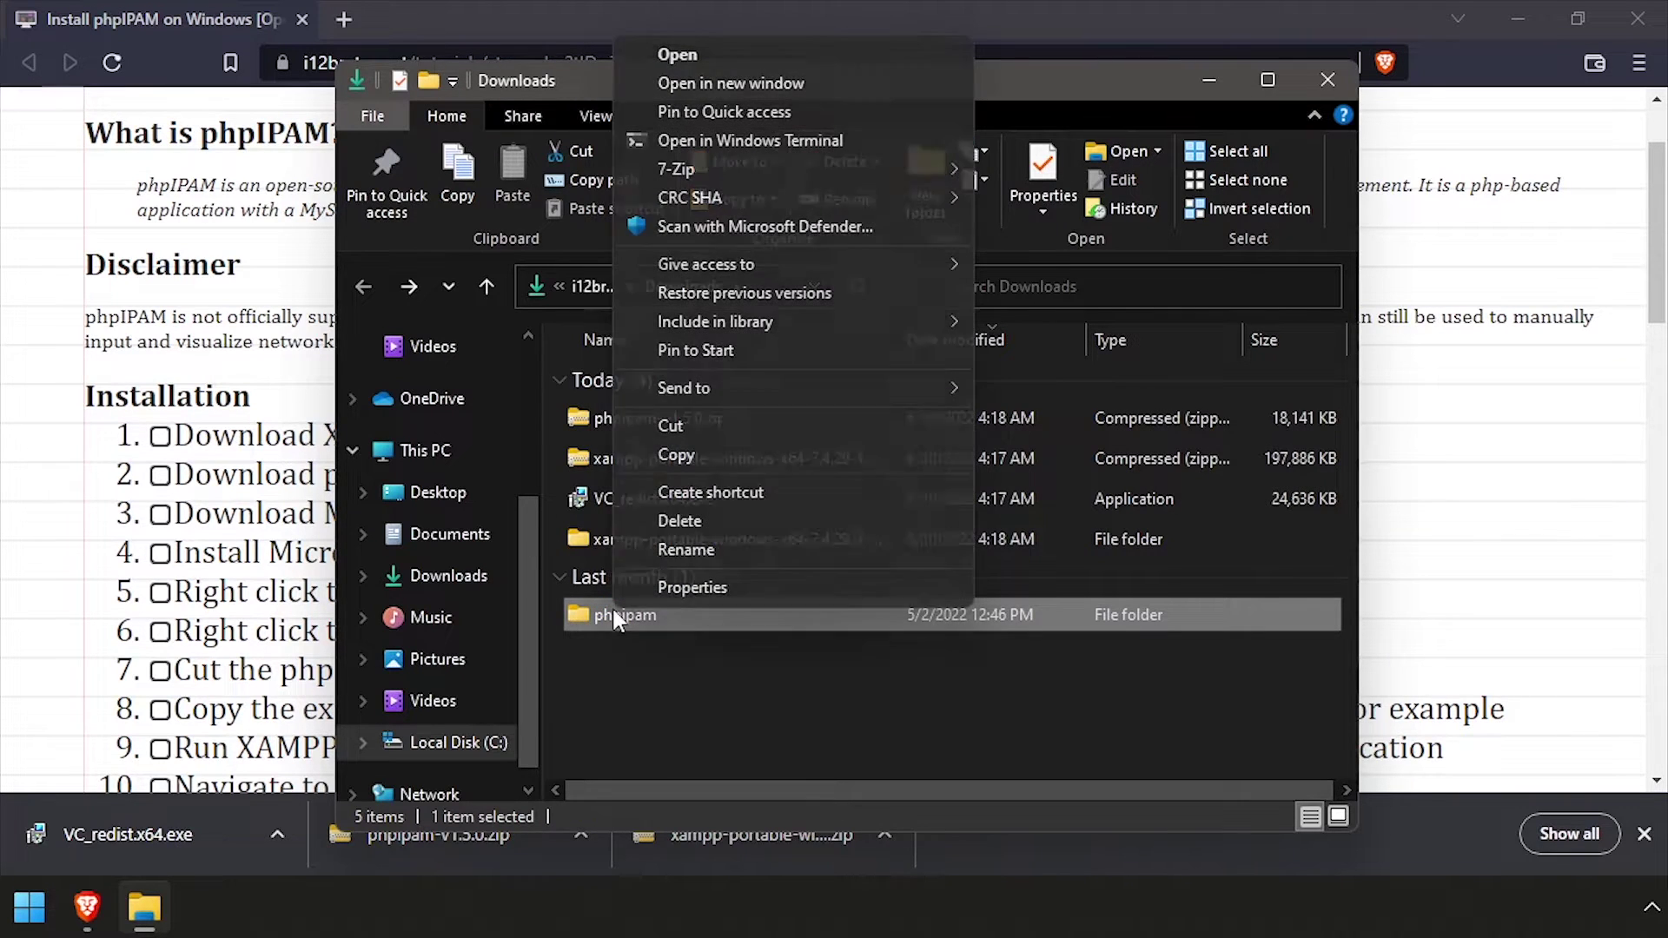
click(670, 427)
click(653, 539)
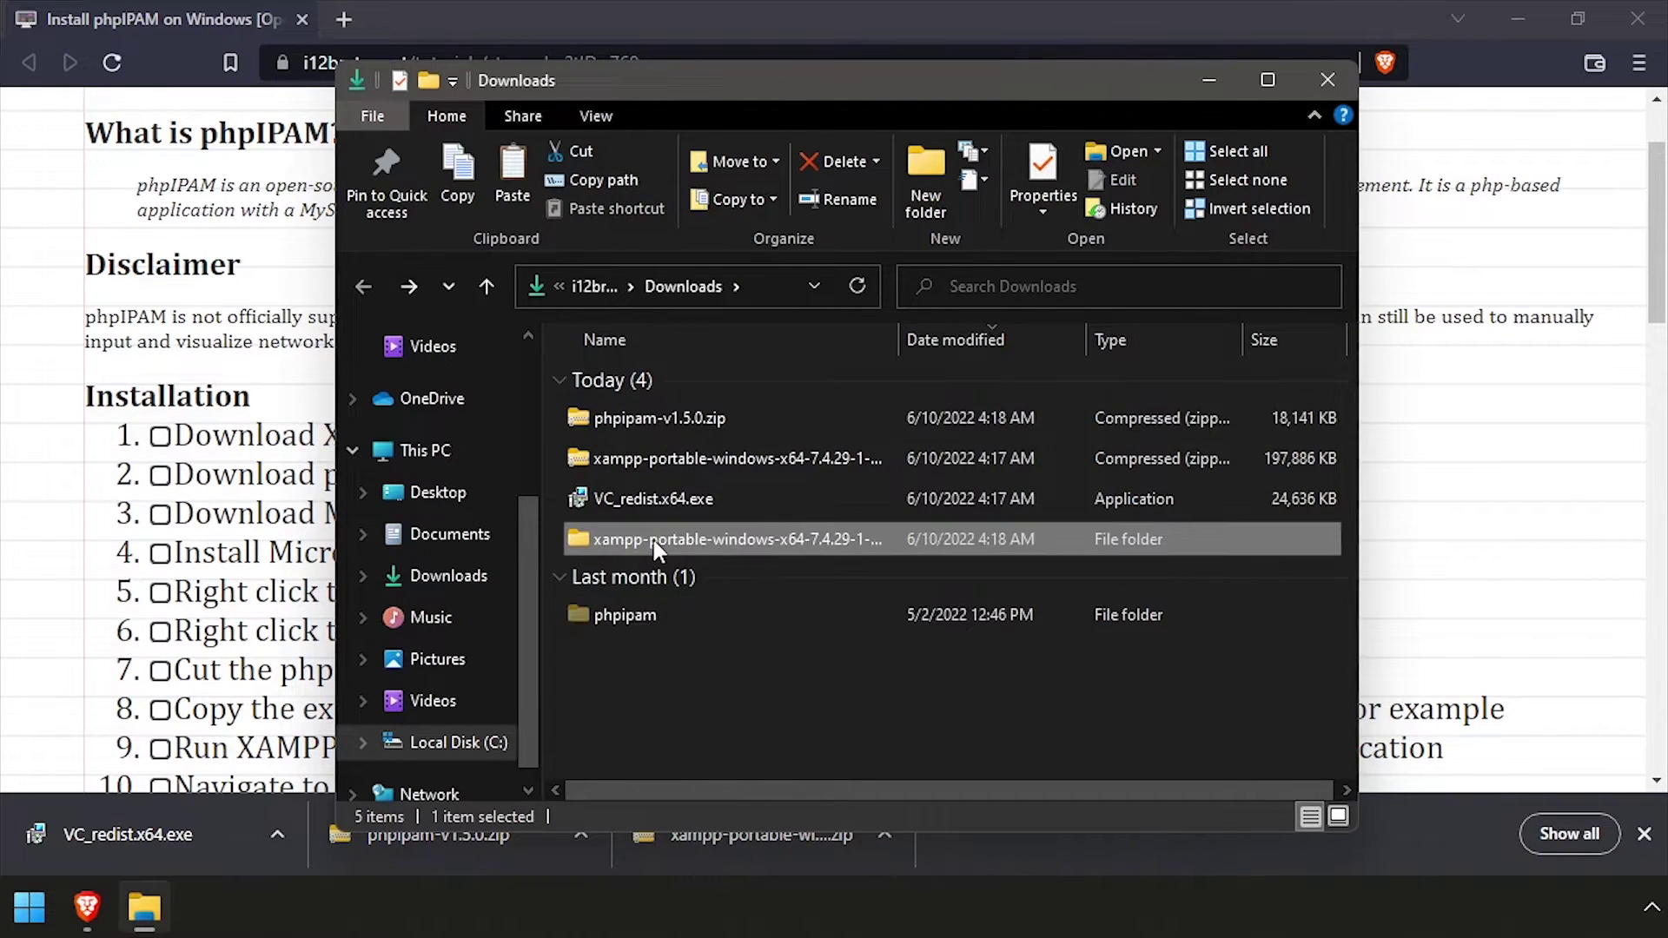
double_click(653, 539)
click(639, 378)
double_click(639, 379)
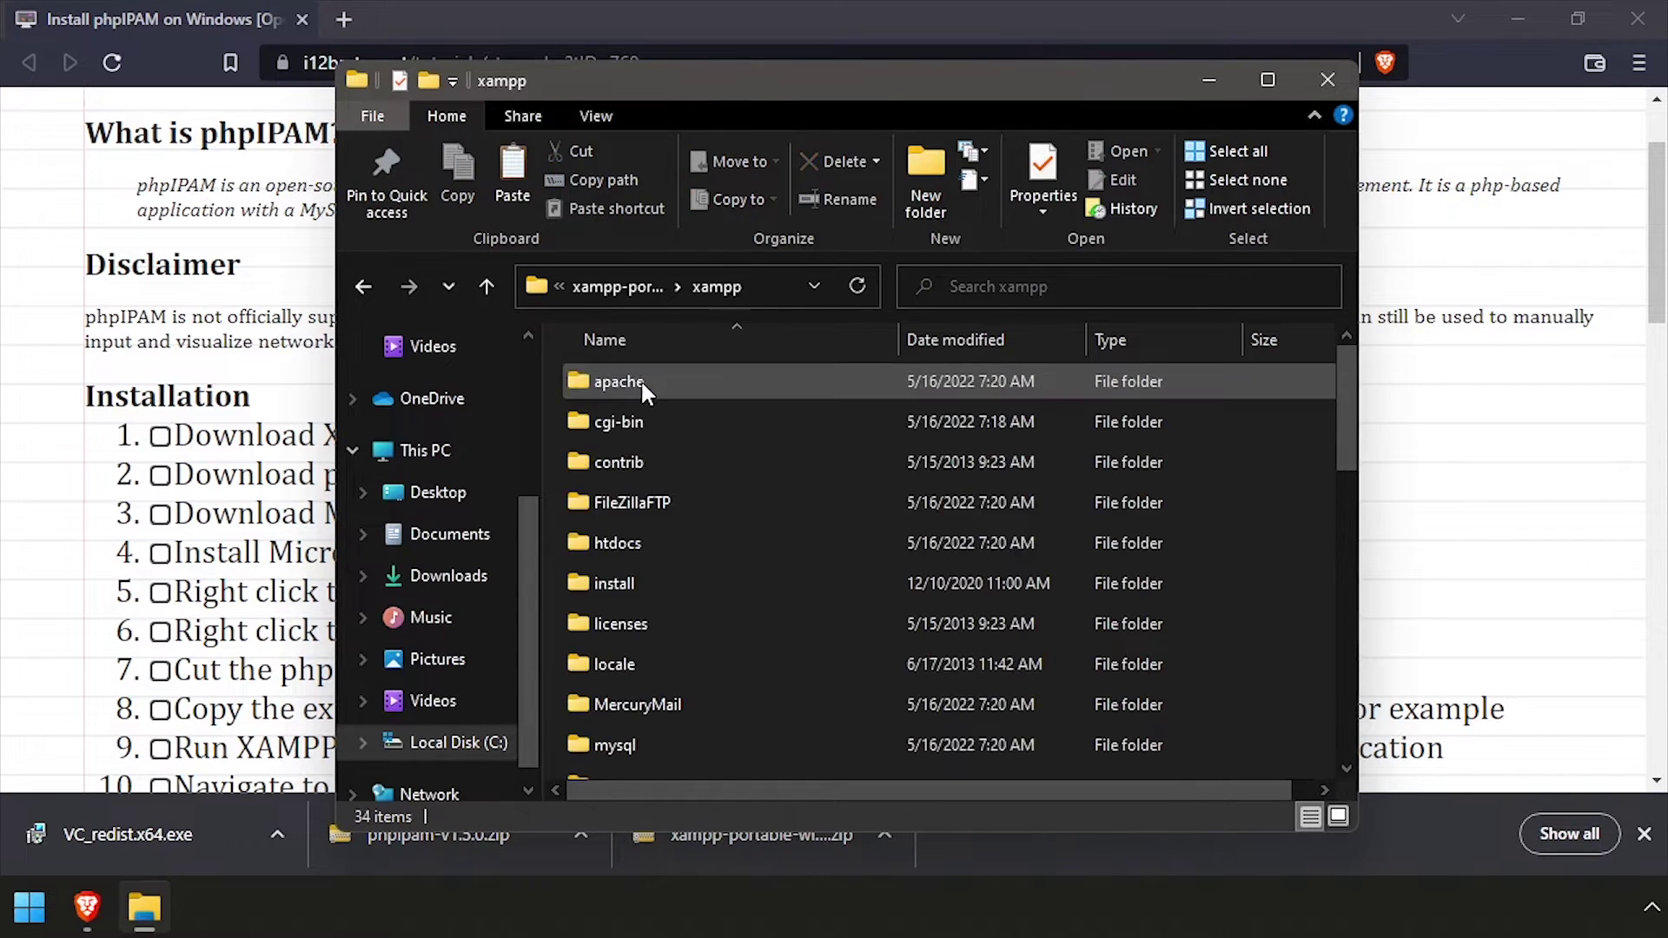
Paste phpipam into htdocs, then return to the xampp-portable-windows-x64-7.4.29-1-VC15 folder
click(649, 550)
double_click(650, 549)
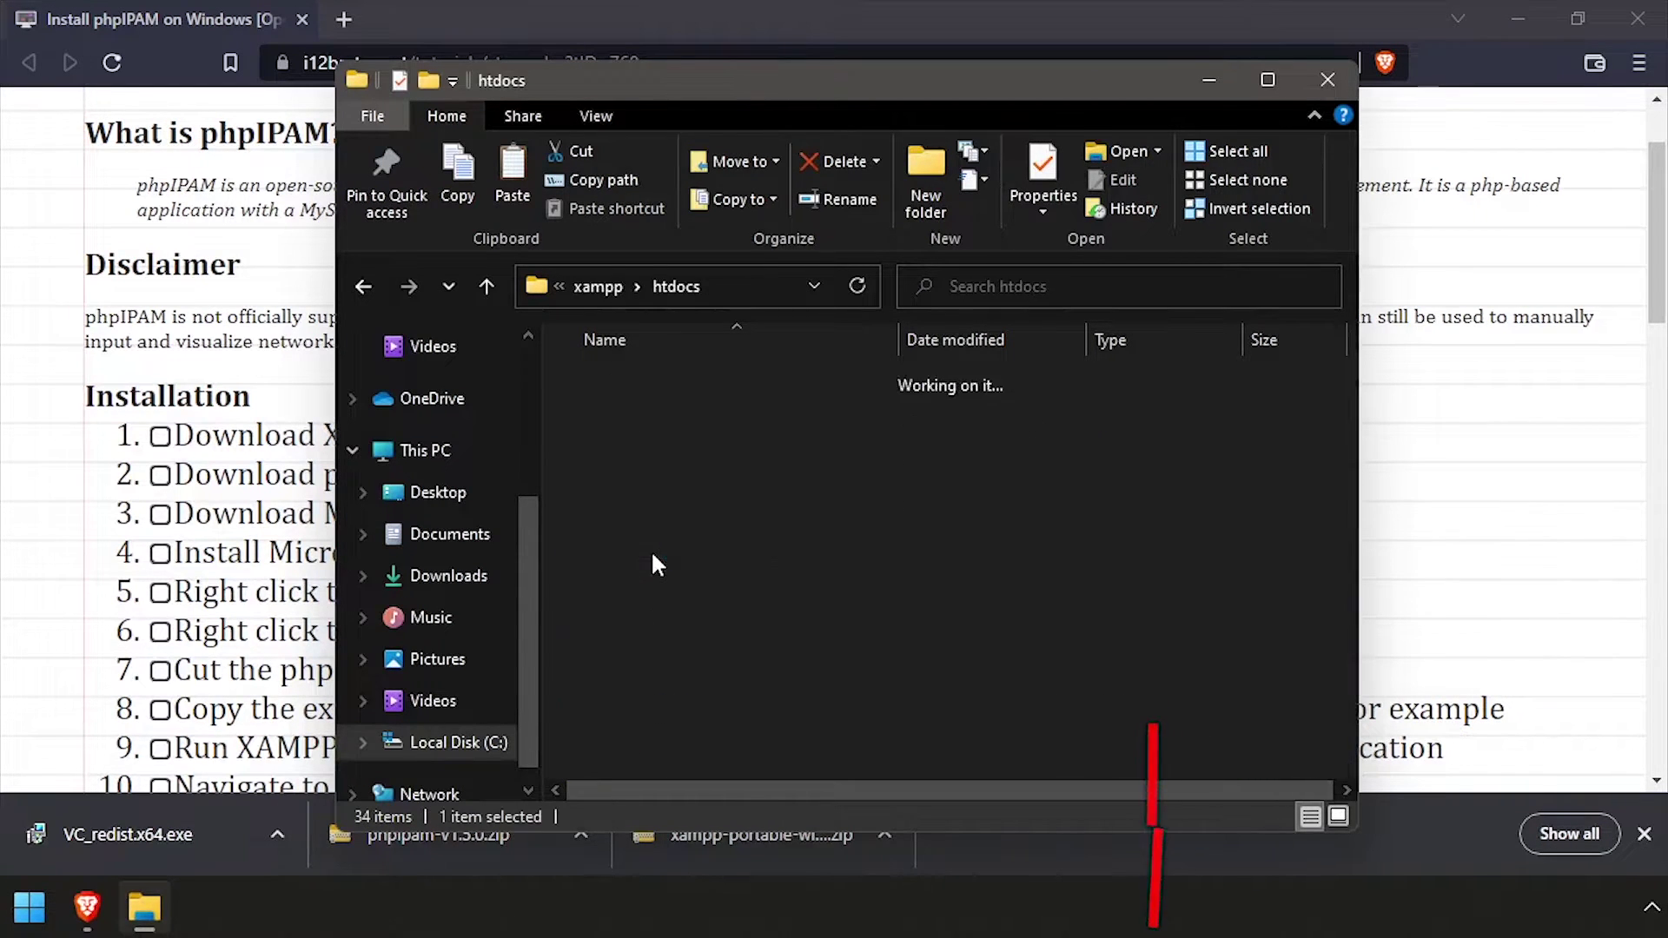
right_click(630, 732)
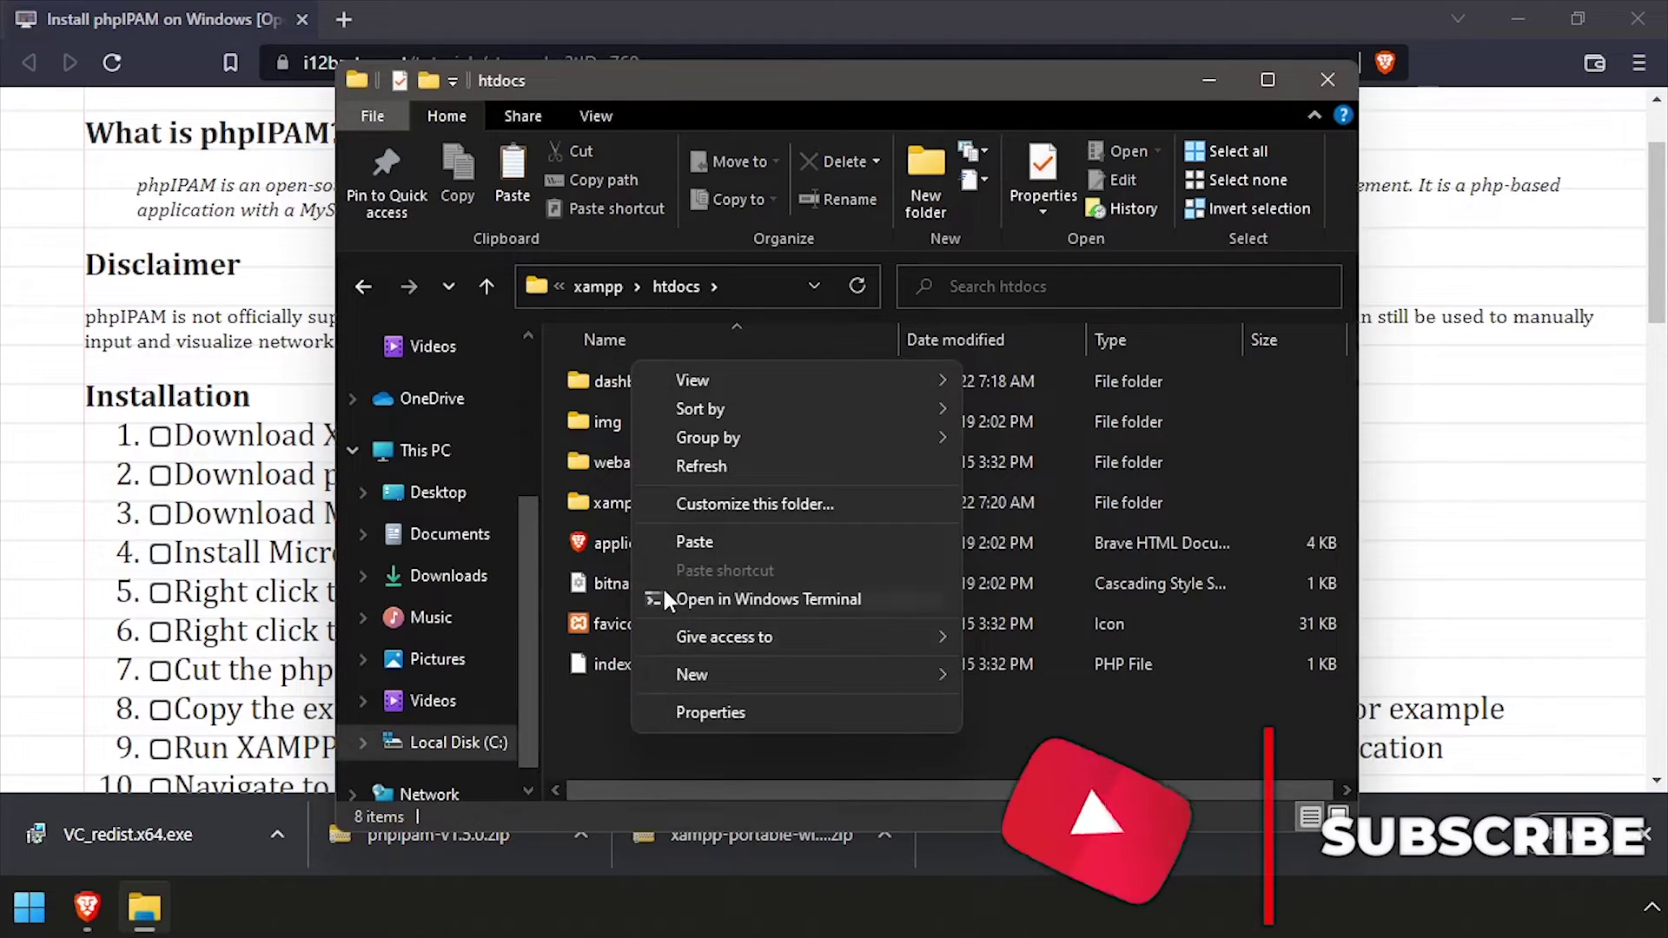
click(677, 541)
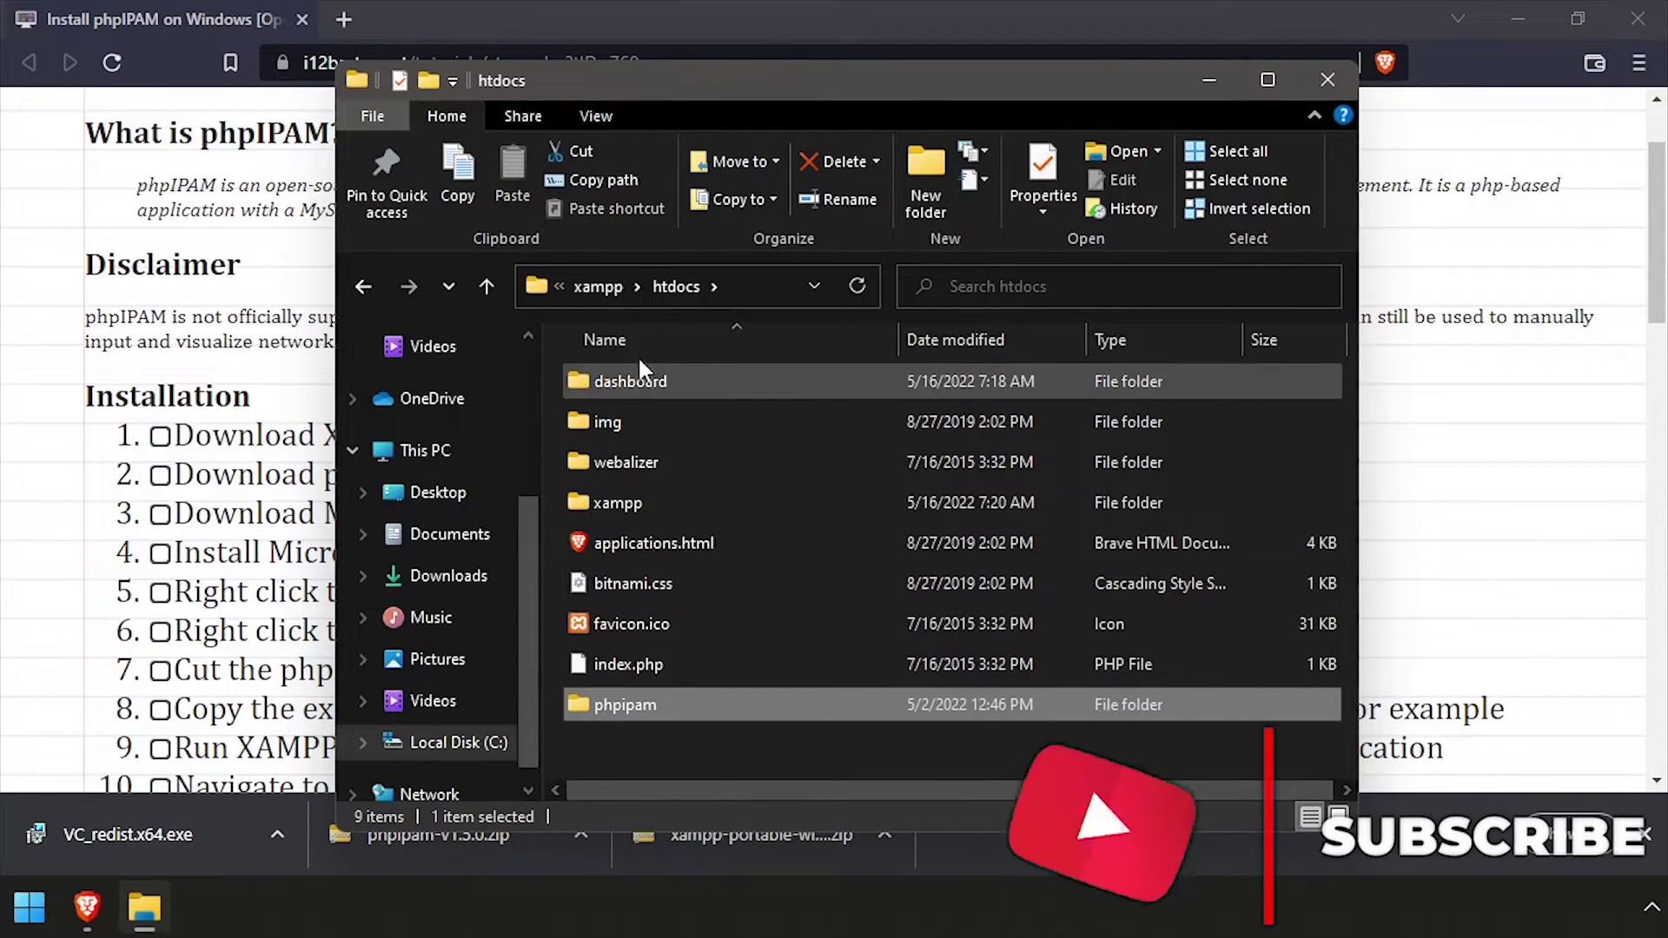
click(601, 296)
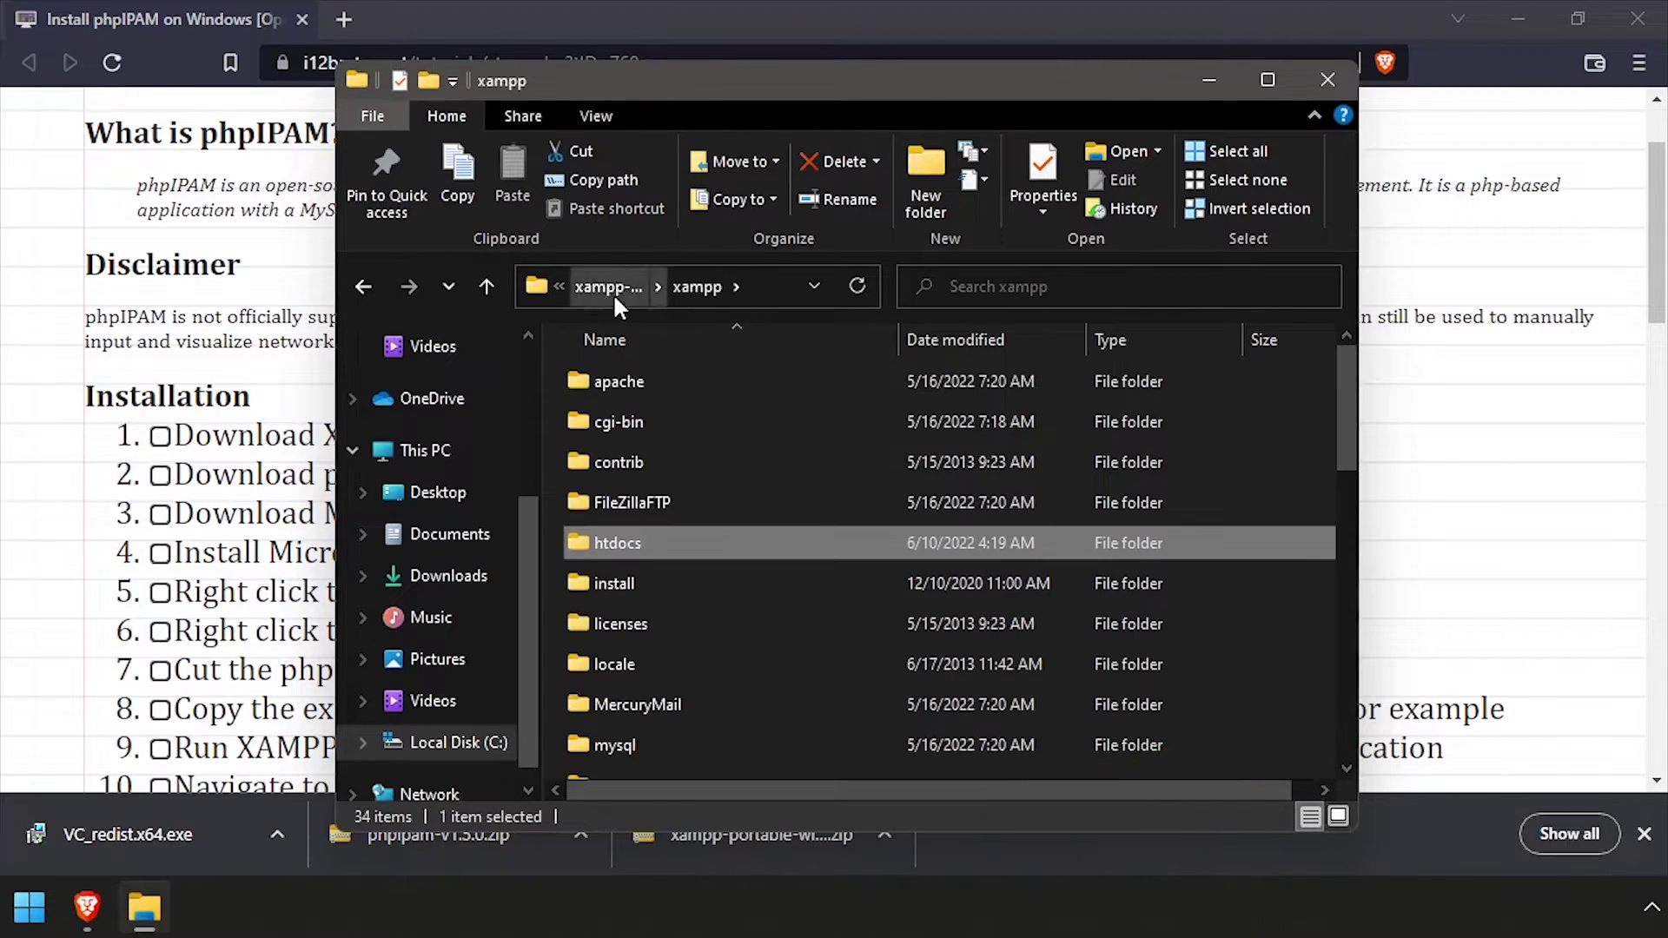
click(613, 294)
Move the xampp folder into C:\Program Files with administrator permission and open it
right_click(612, 391)
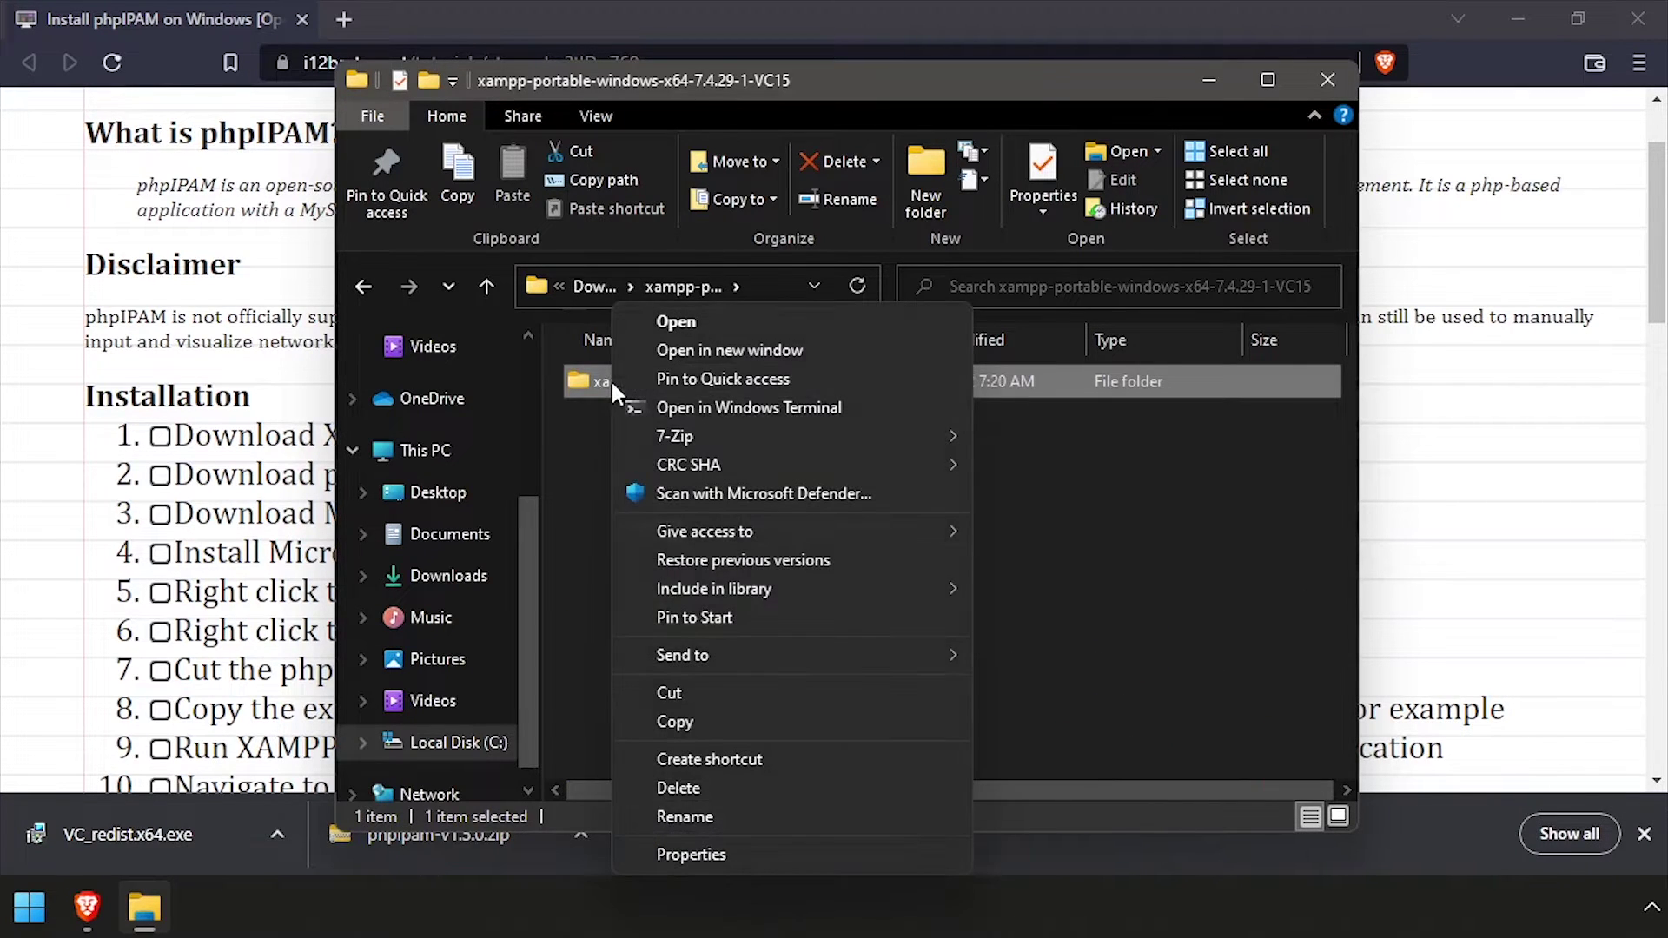
click(706, 680)
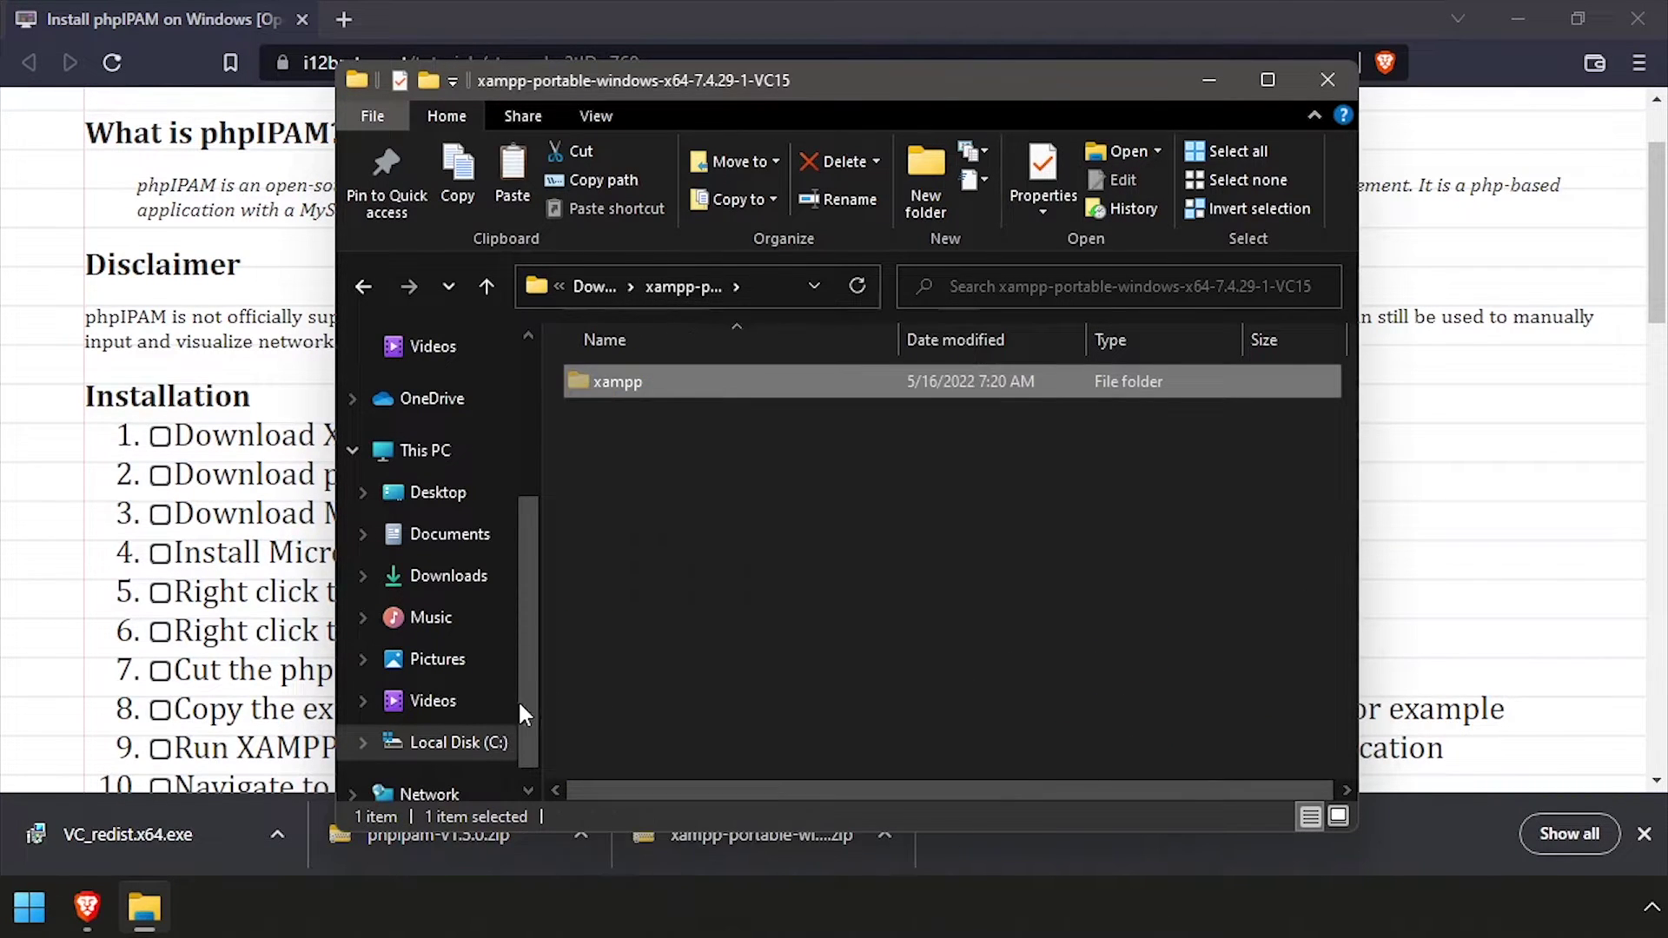
click(459, 744)
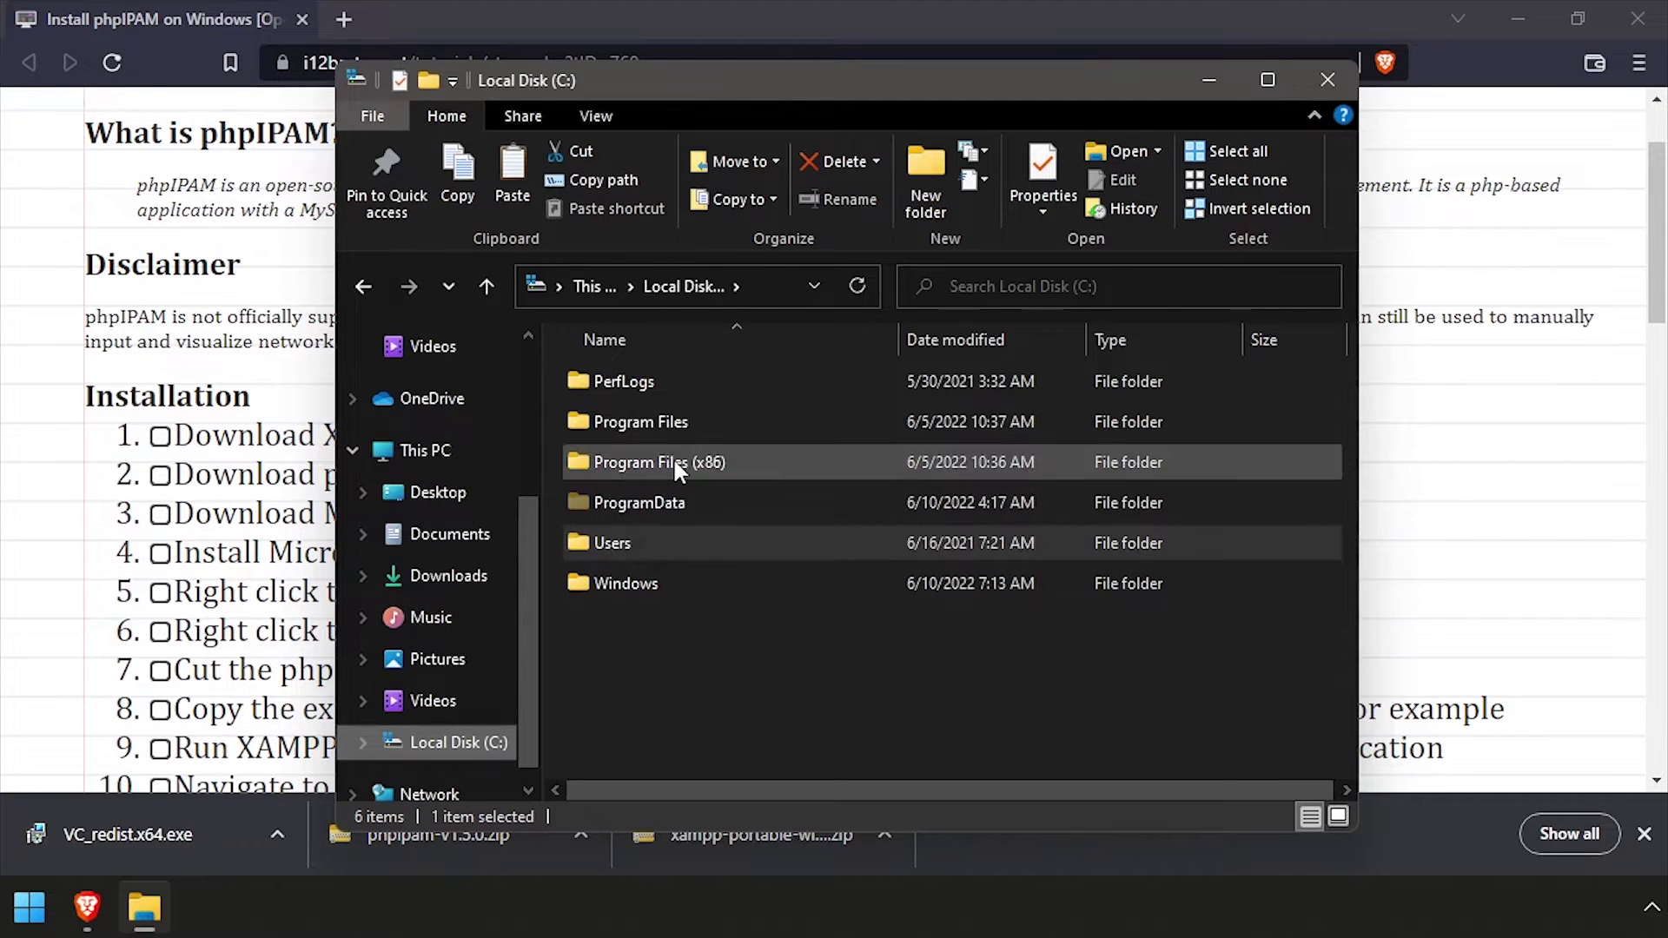
click(669, 427)
double_click(669, 427)
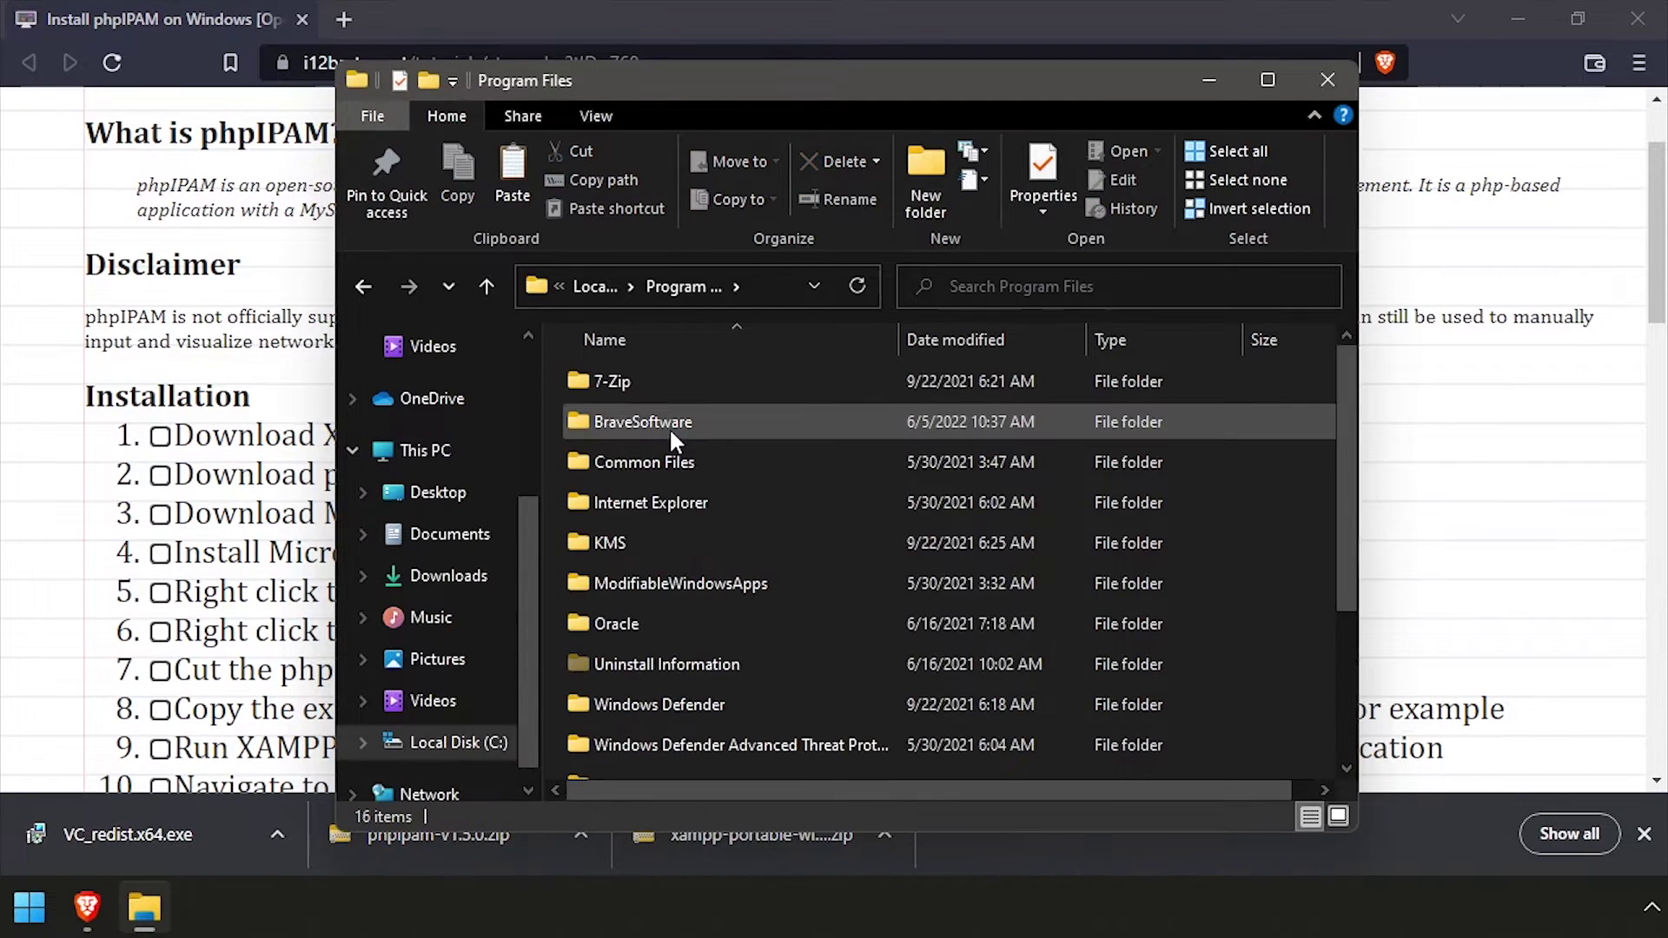
right_click(545, 423)
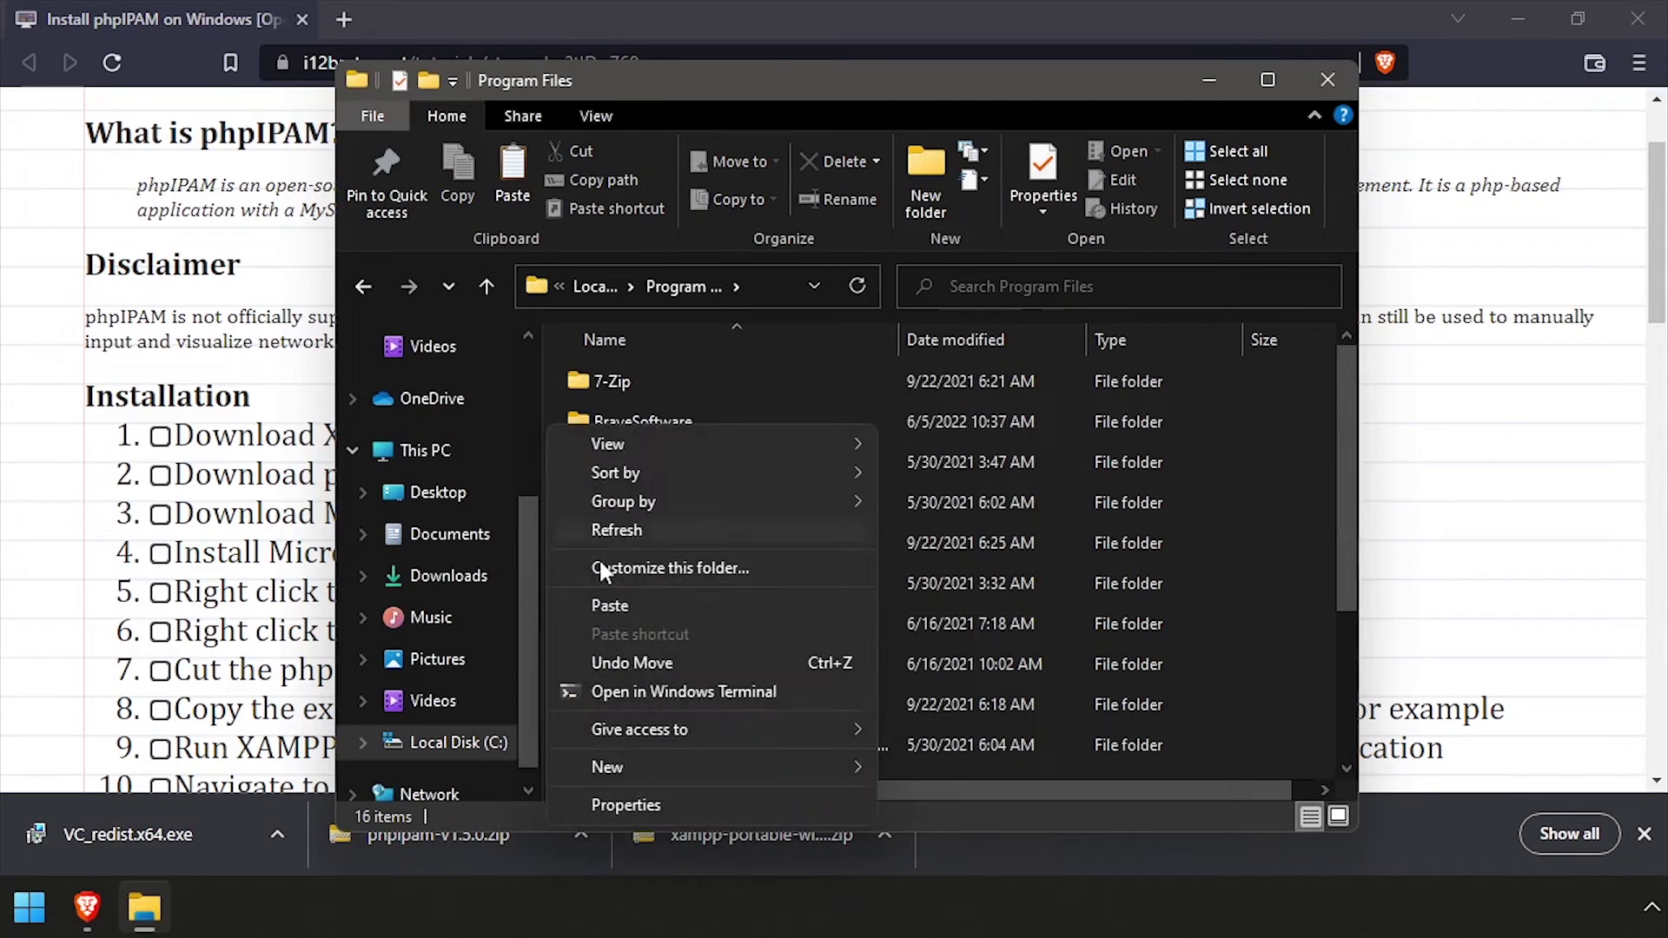
click(608, 605)
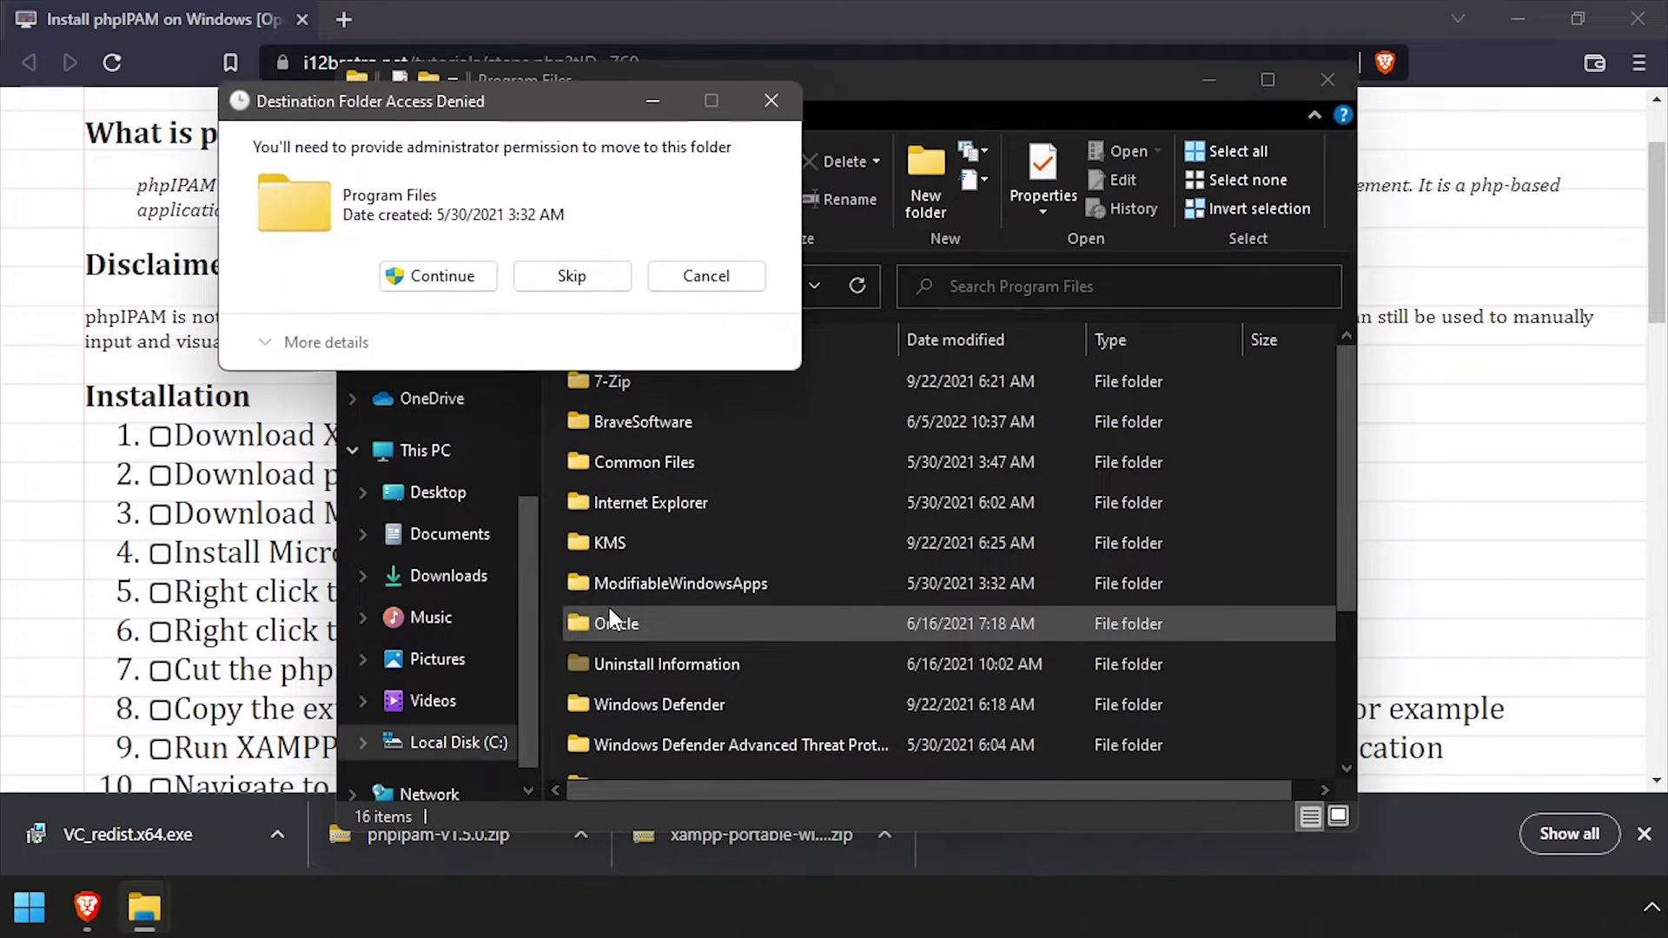
key(Return)
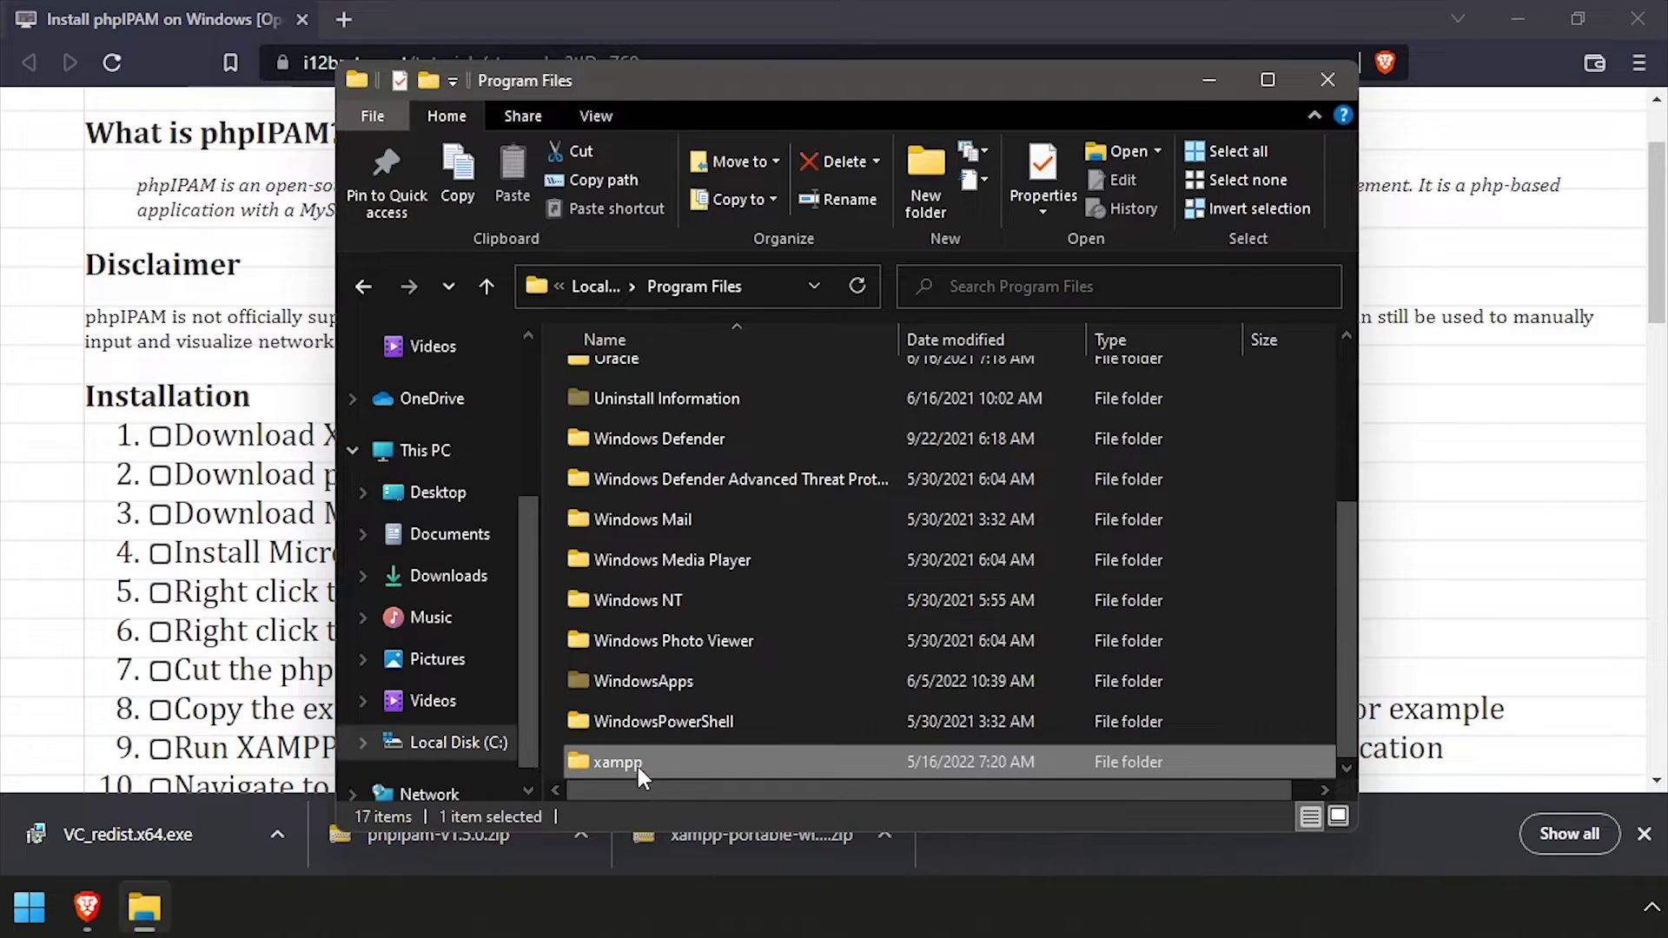
double_click(633, 764)
scroll(665, 644, down, 6)
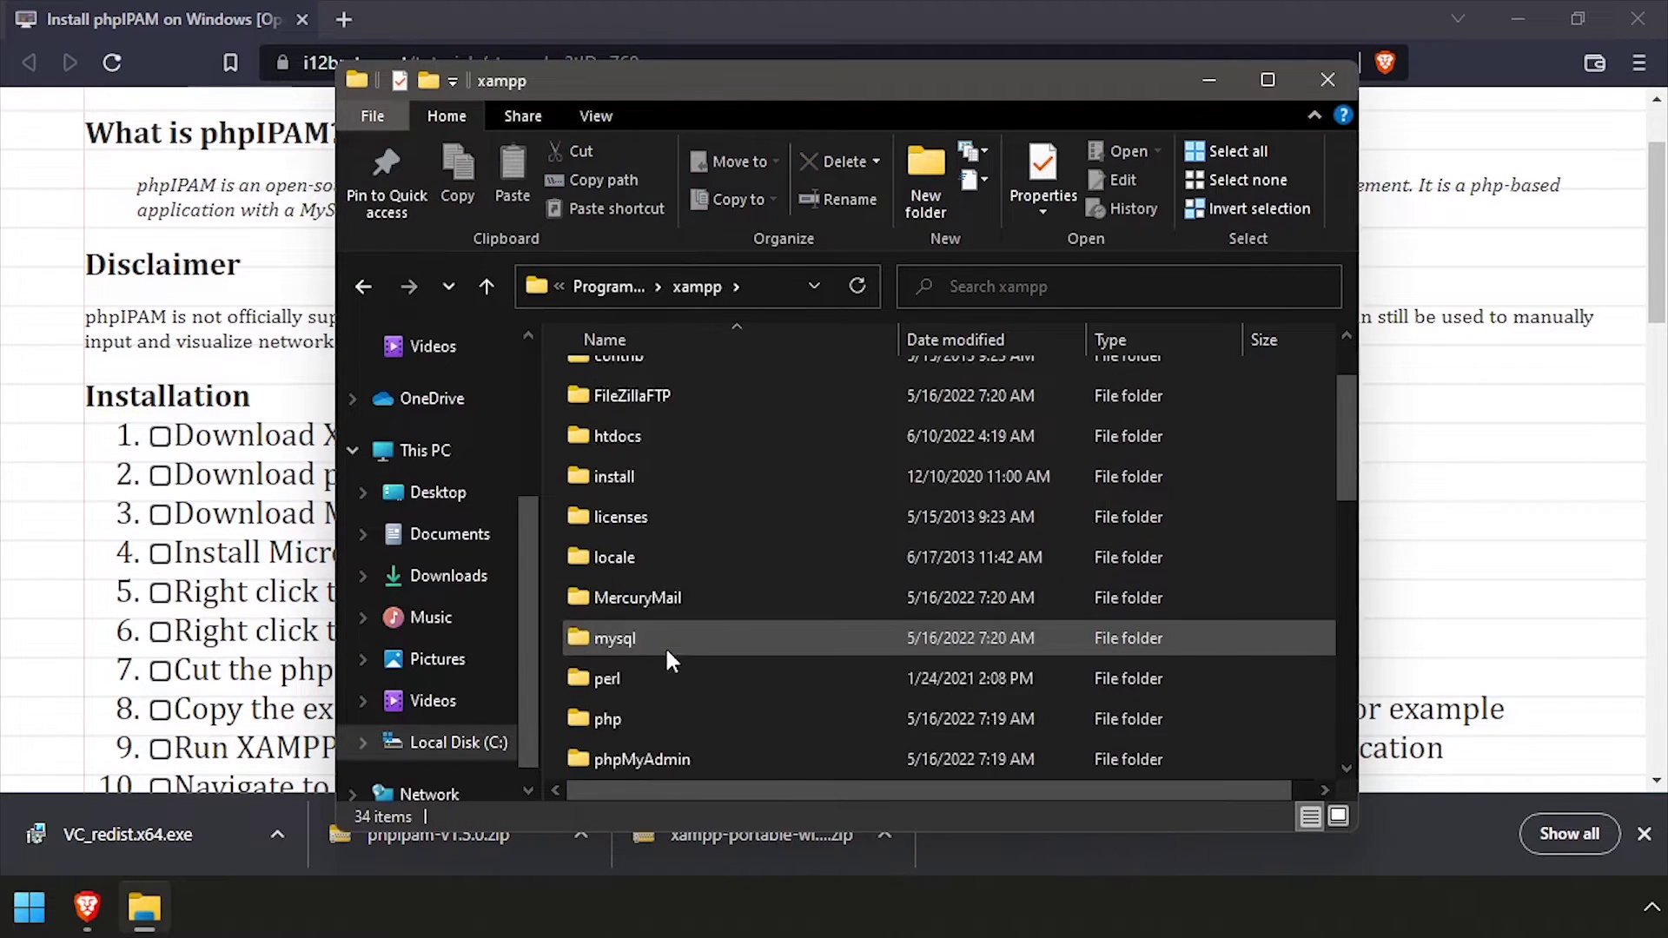
Run setup_xampp.bat to update XAMPP's configuration for the new location, then close its console
scroll(703, 648, down, 2)
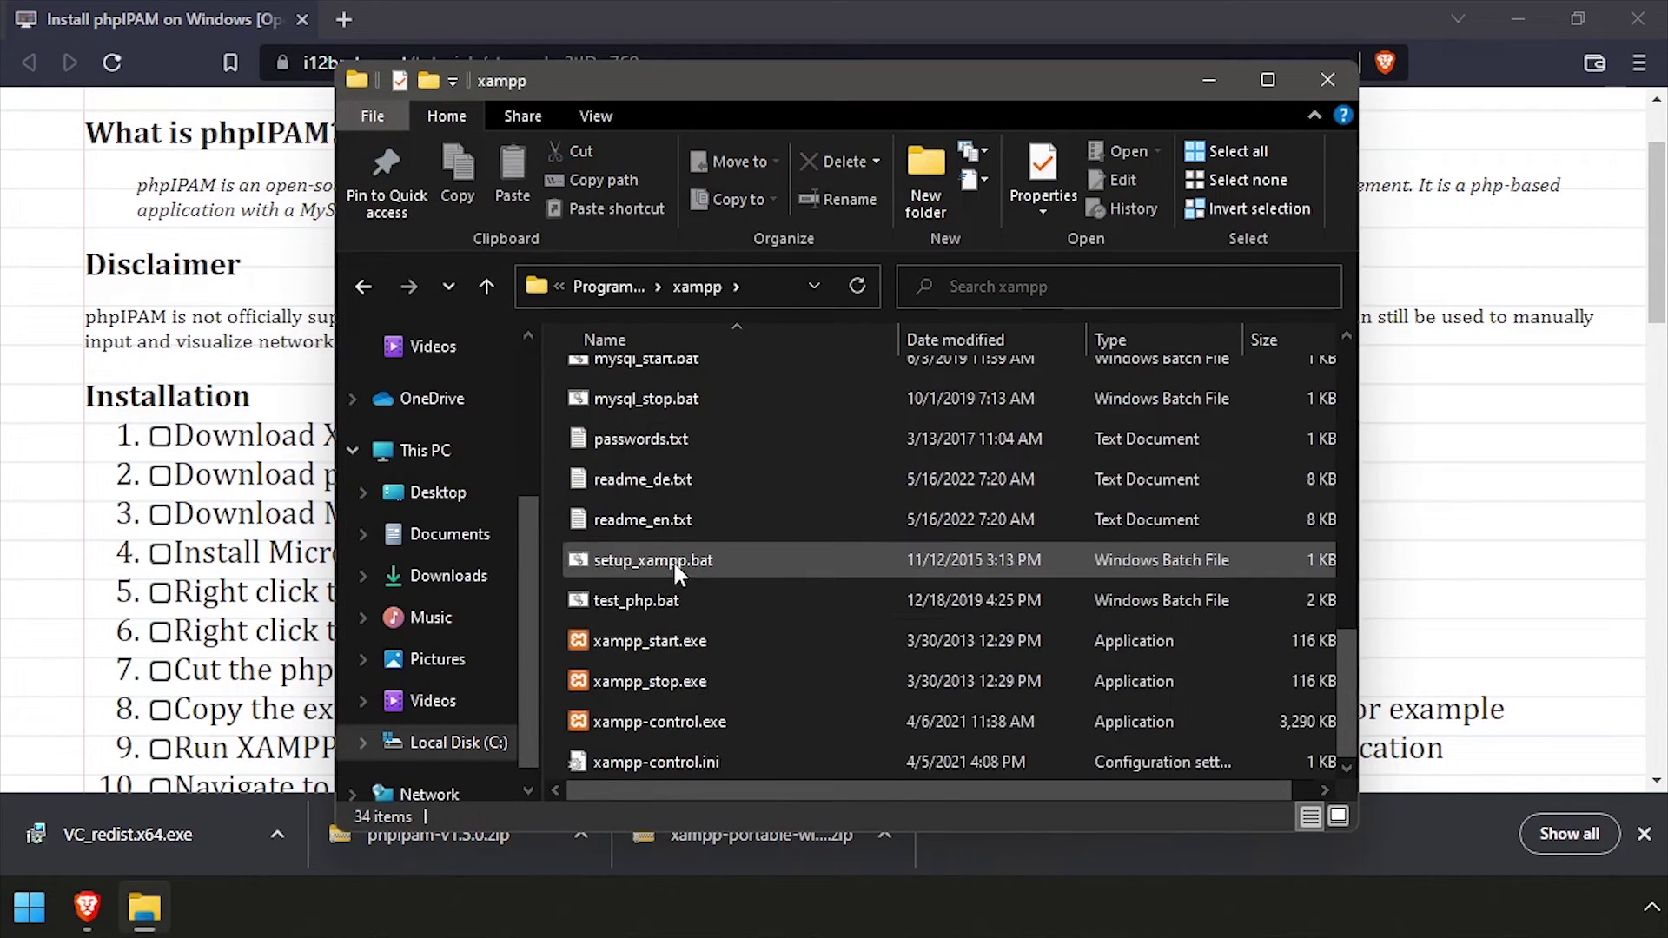
click(647, 560)
double_click(644, 560)
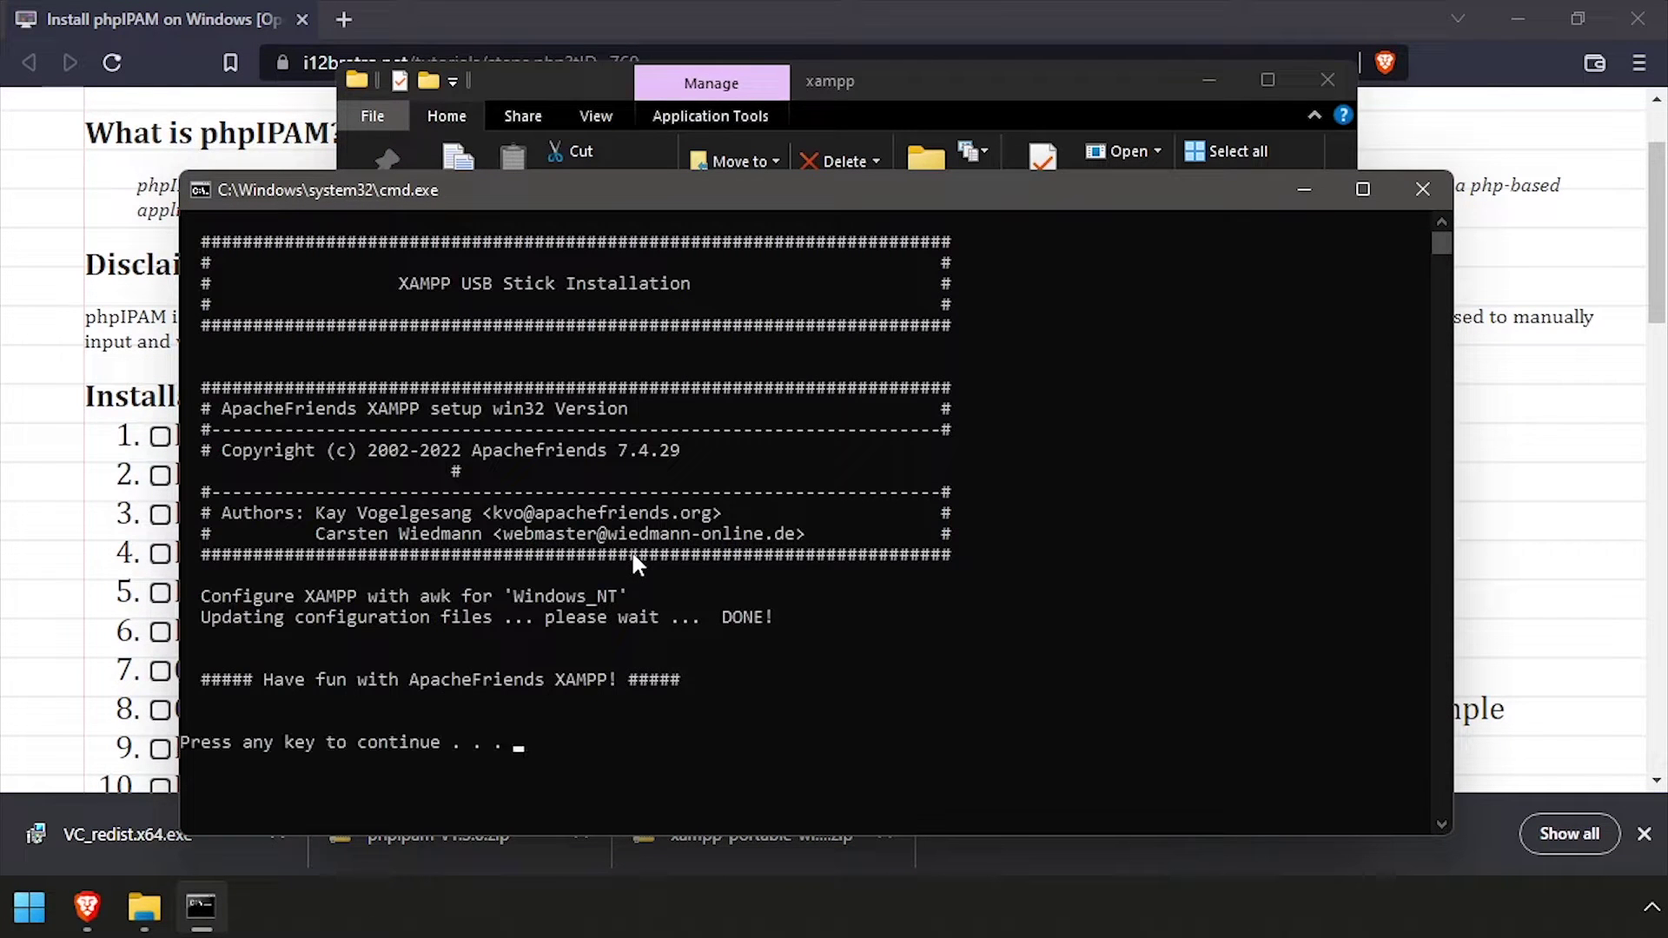
key(Return)
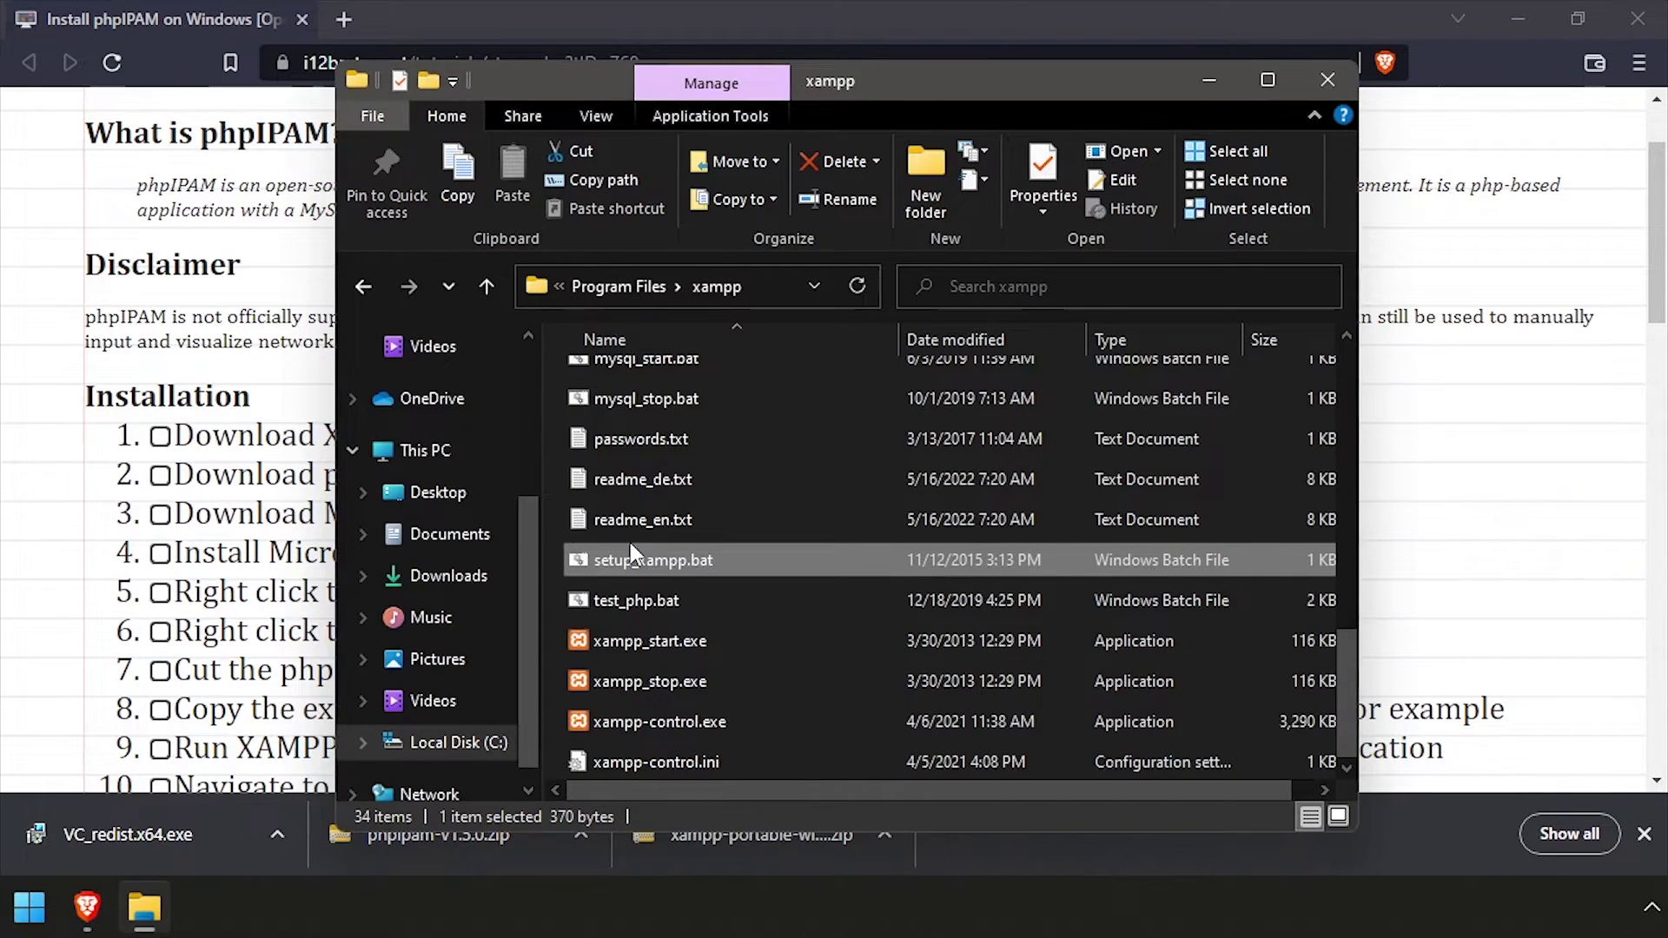
scroll(630, 545, up, 9)
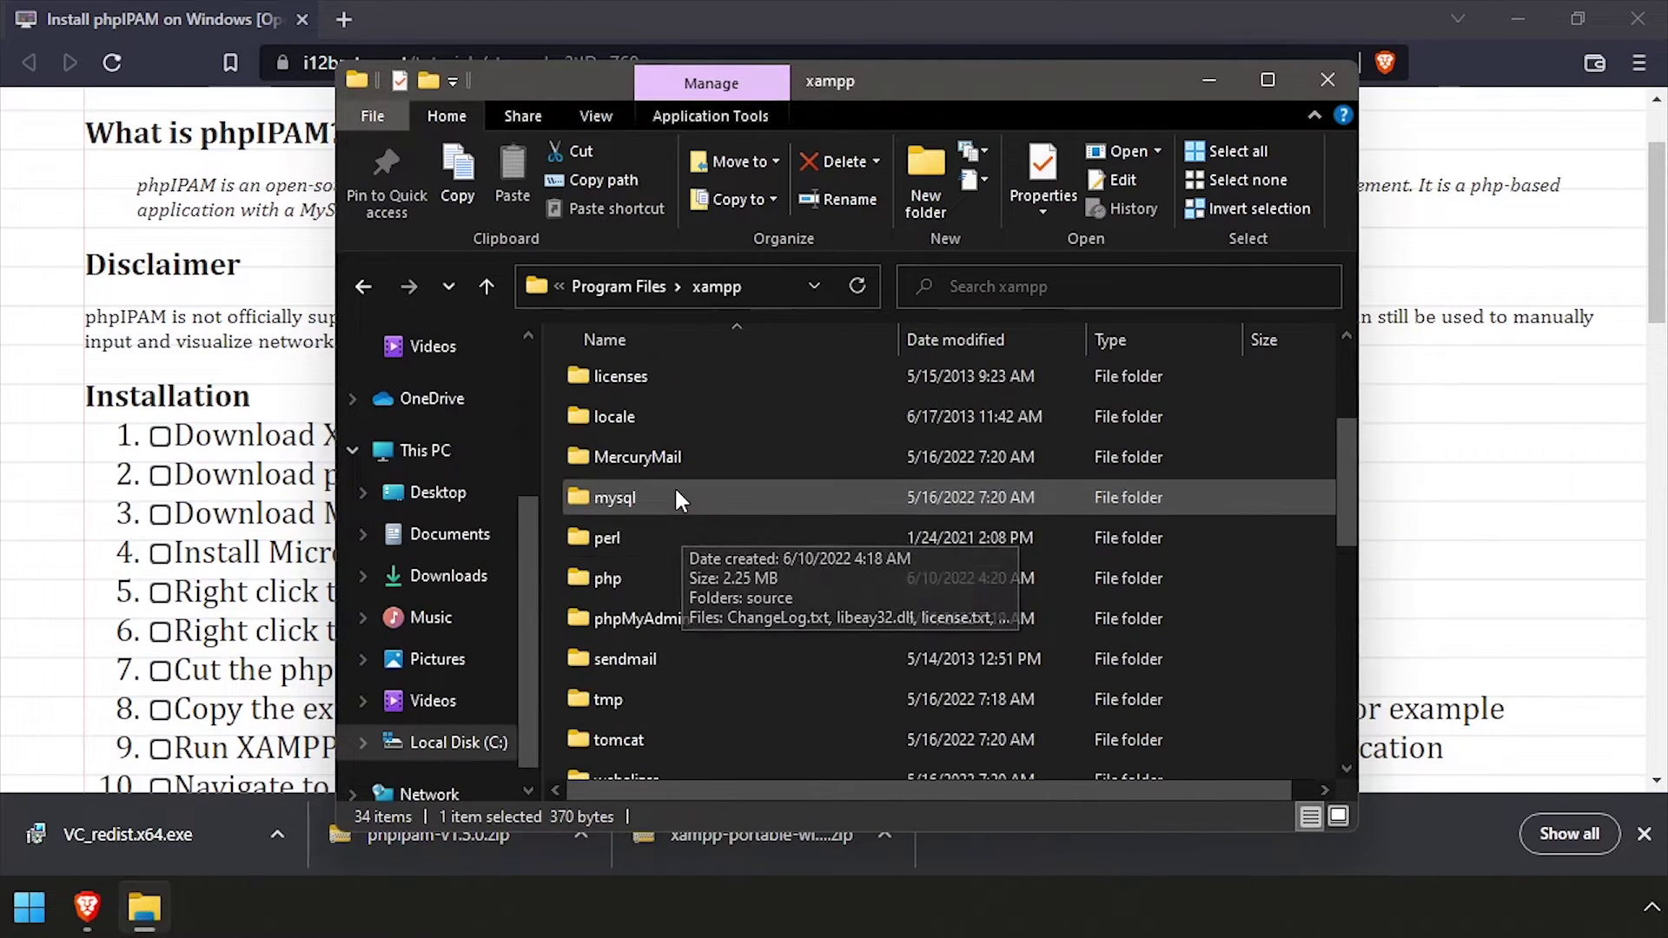
click(608, 405)
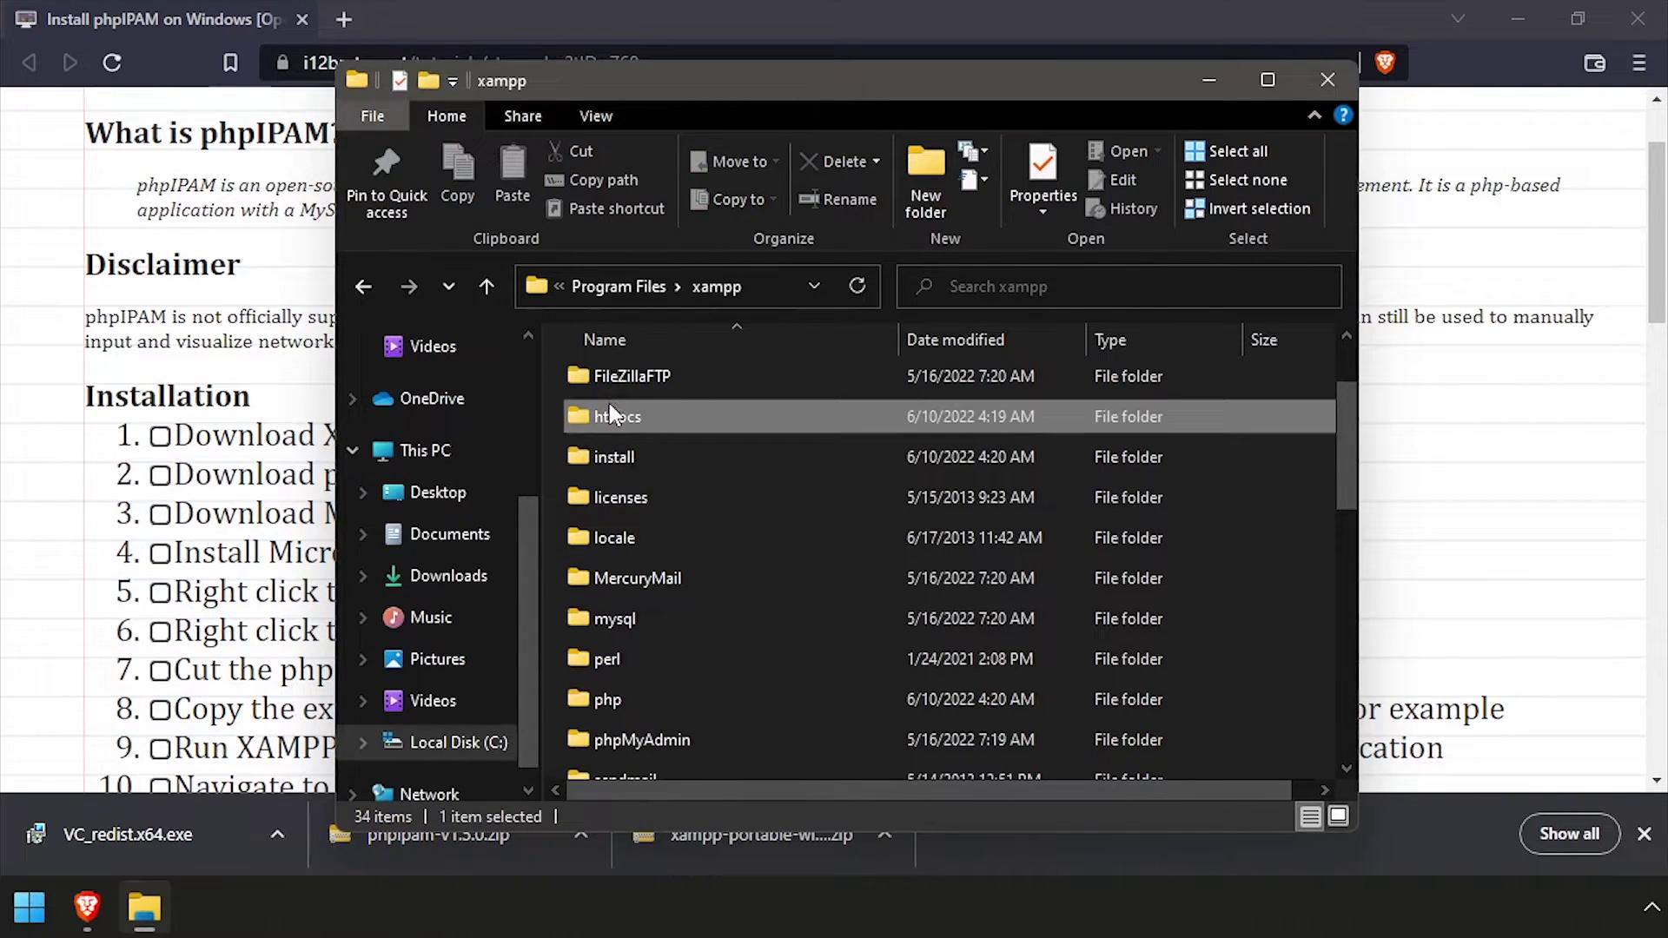
Paste a copy of config.dist.php inside htdocs\phpipam
double_click(608, 405)
double_click(614, 458)
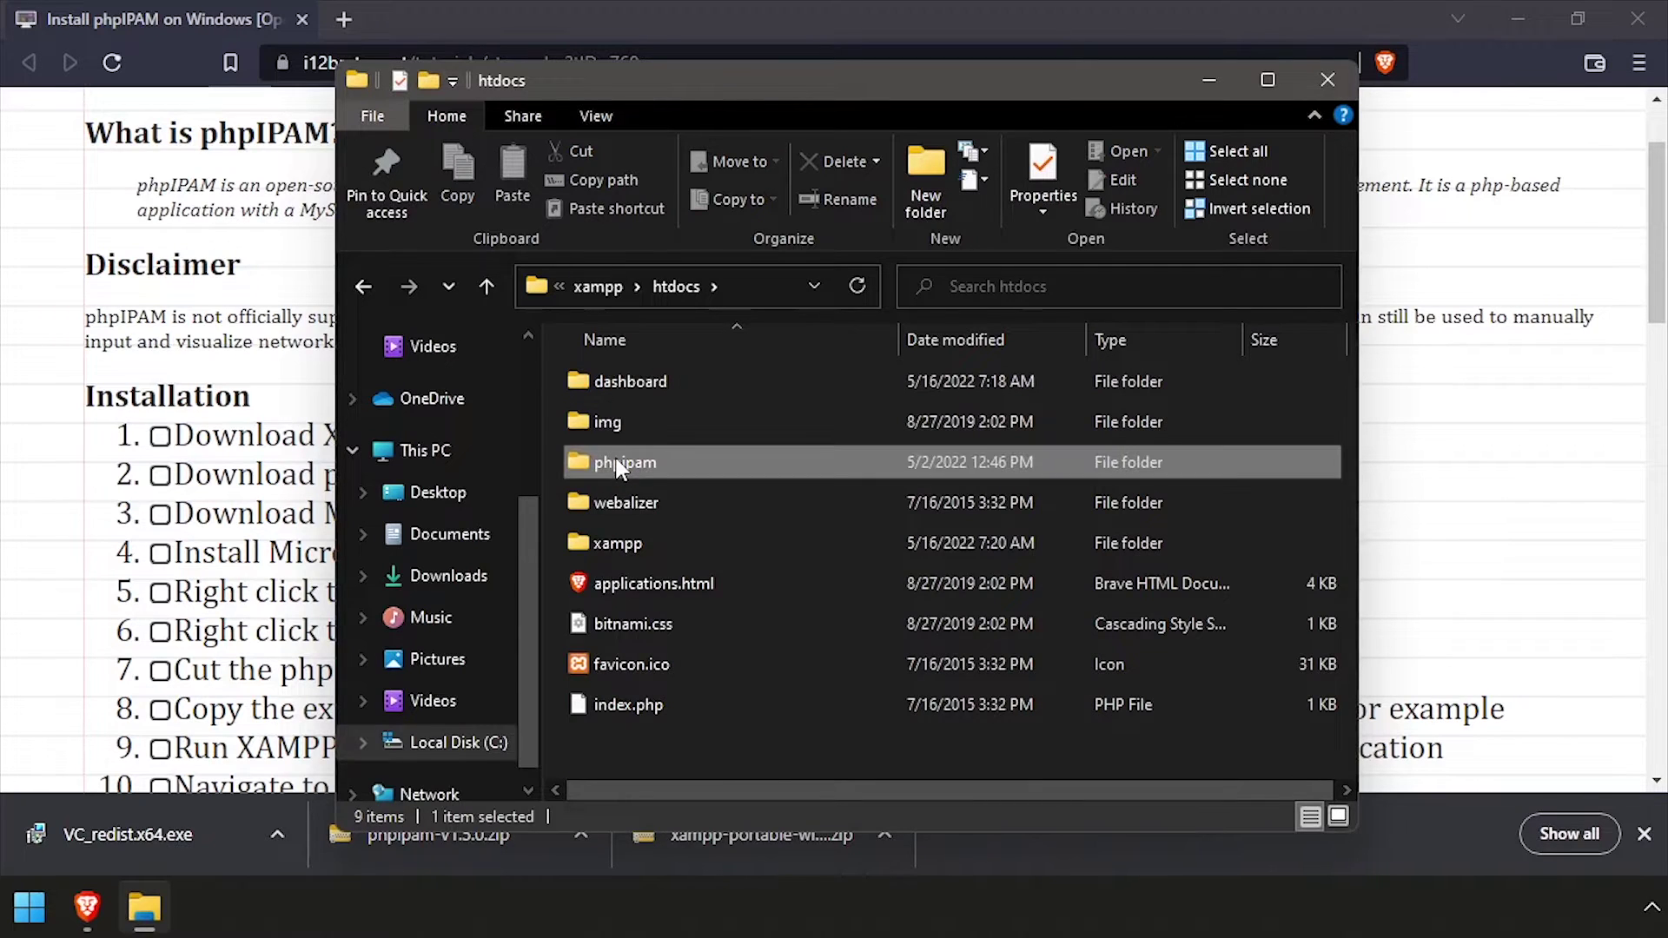
scroll(660, 521, down, 3)
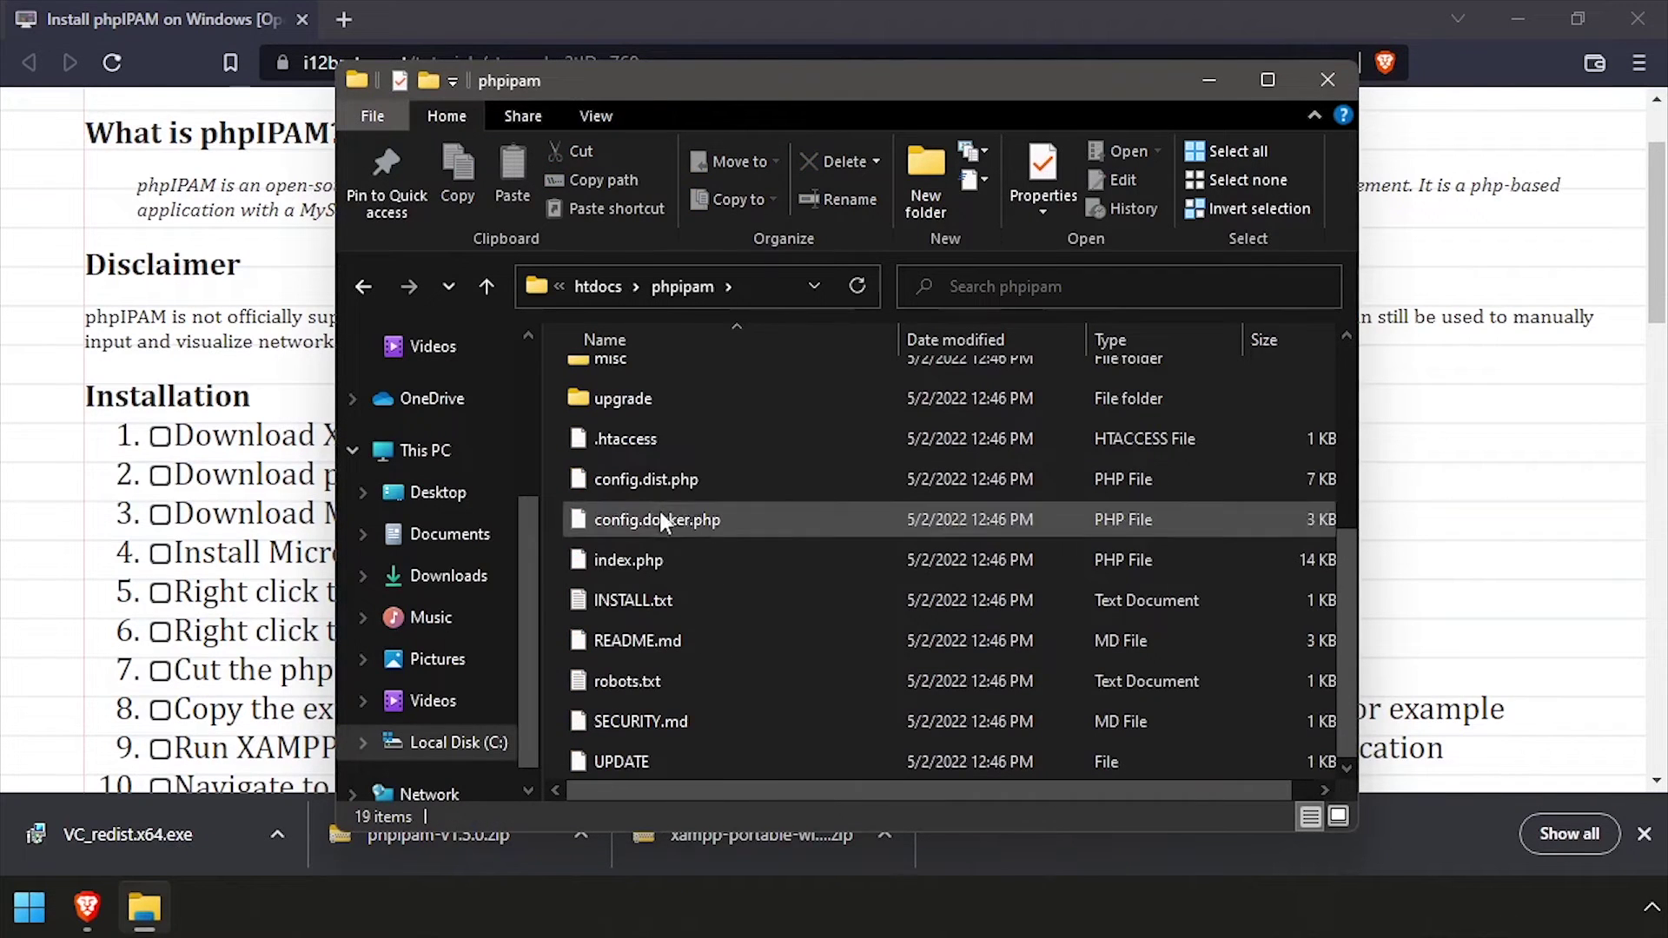
right_click(656, 484)
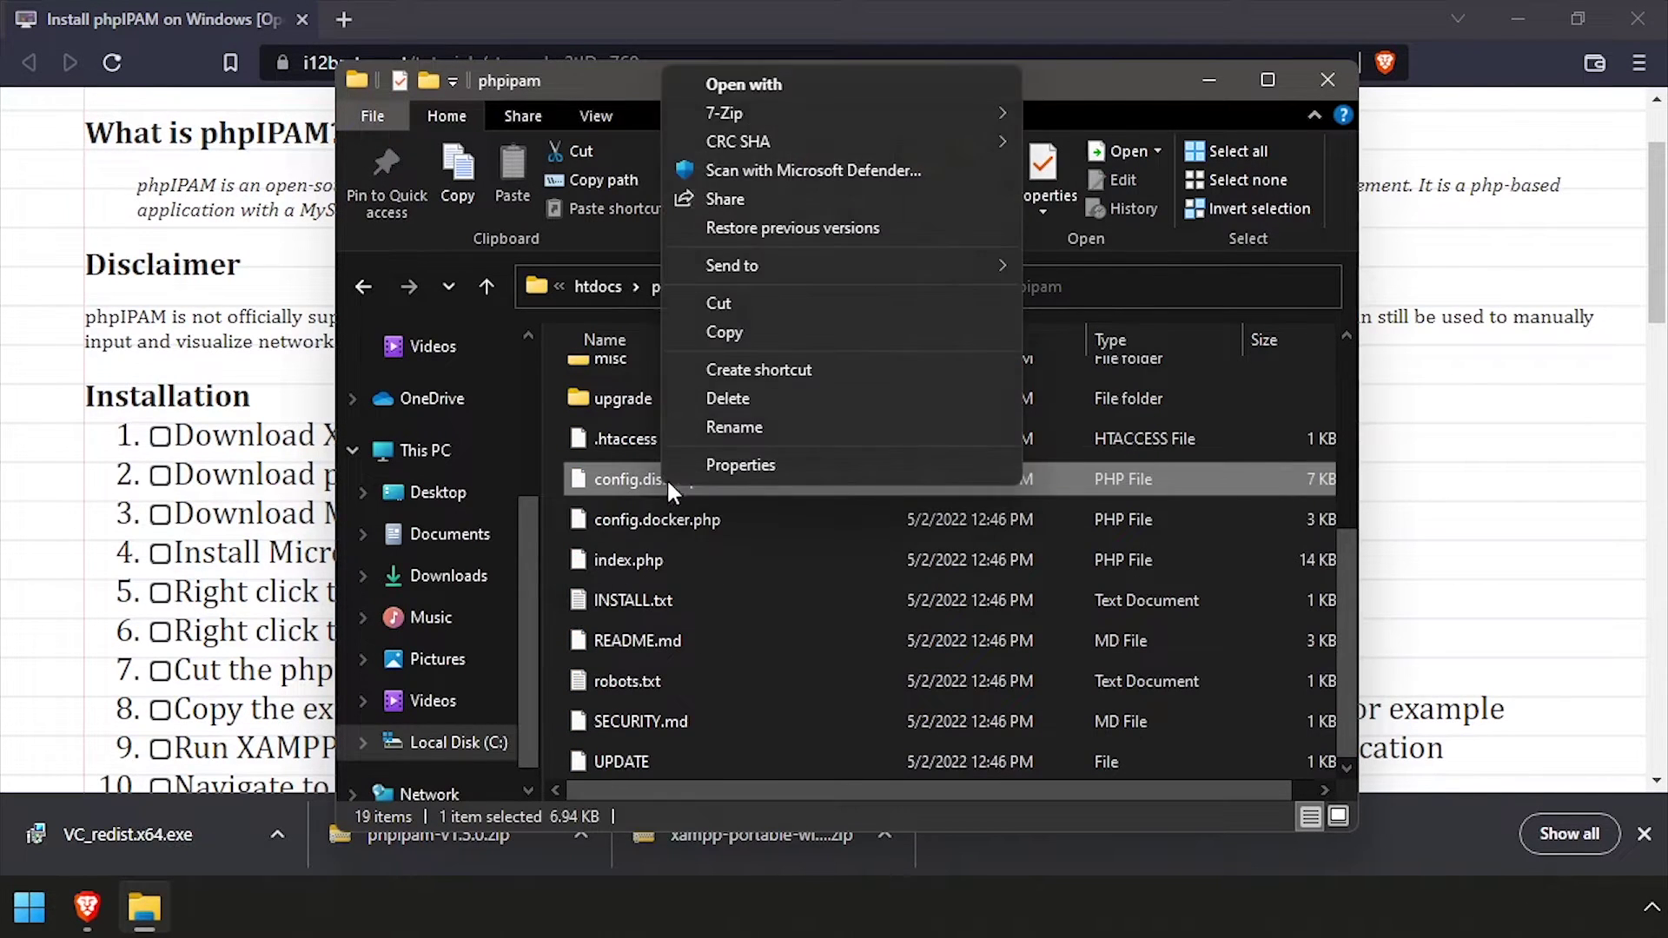
click(769, 332)
click(558, 467)
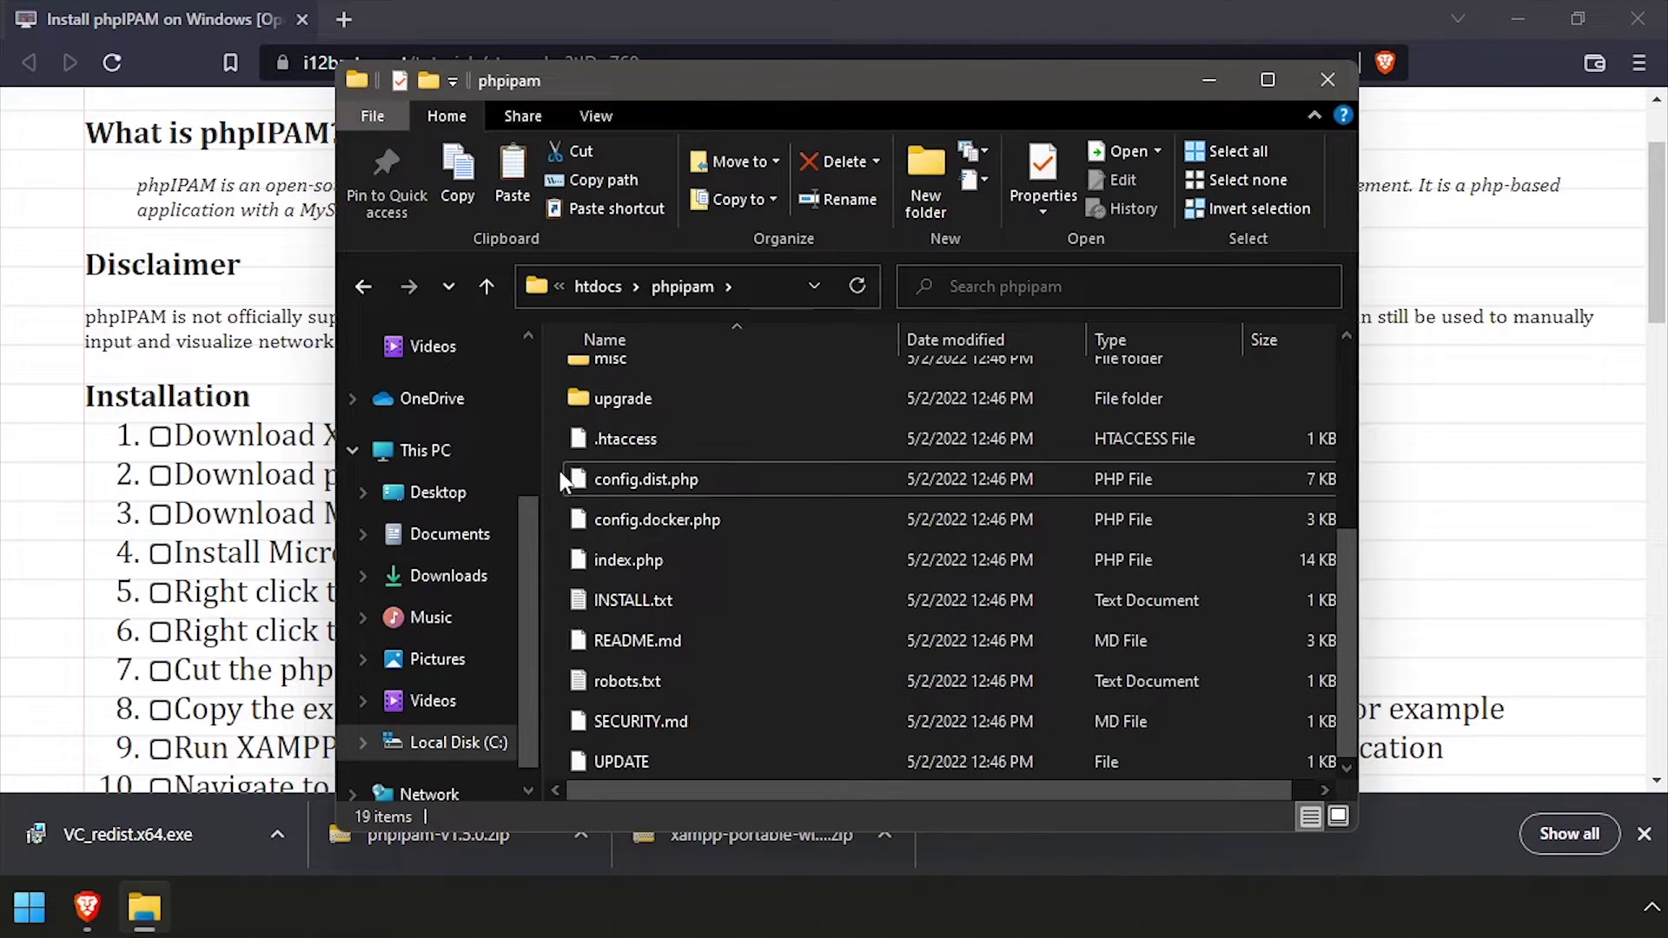
right_click(562, 482)
click(632, 652)
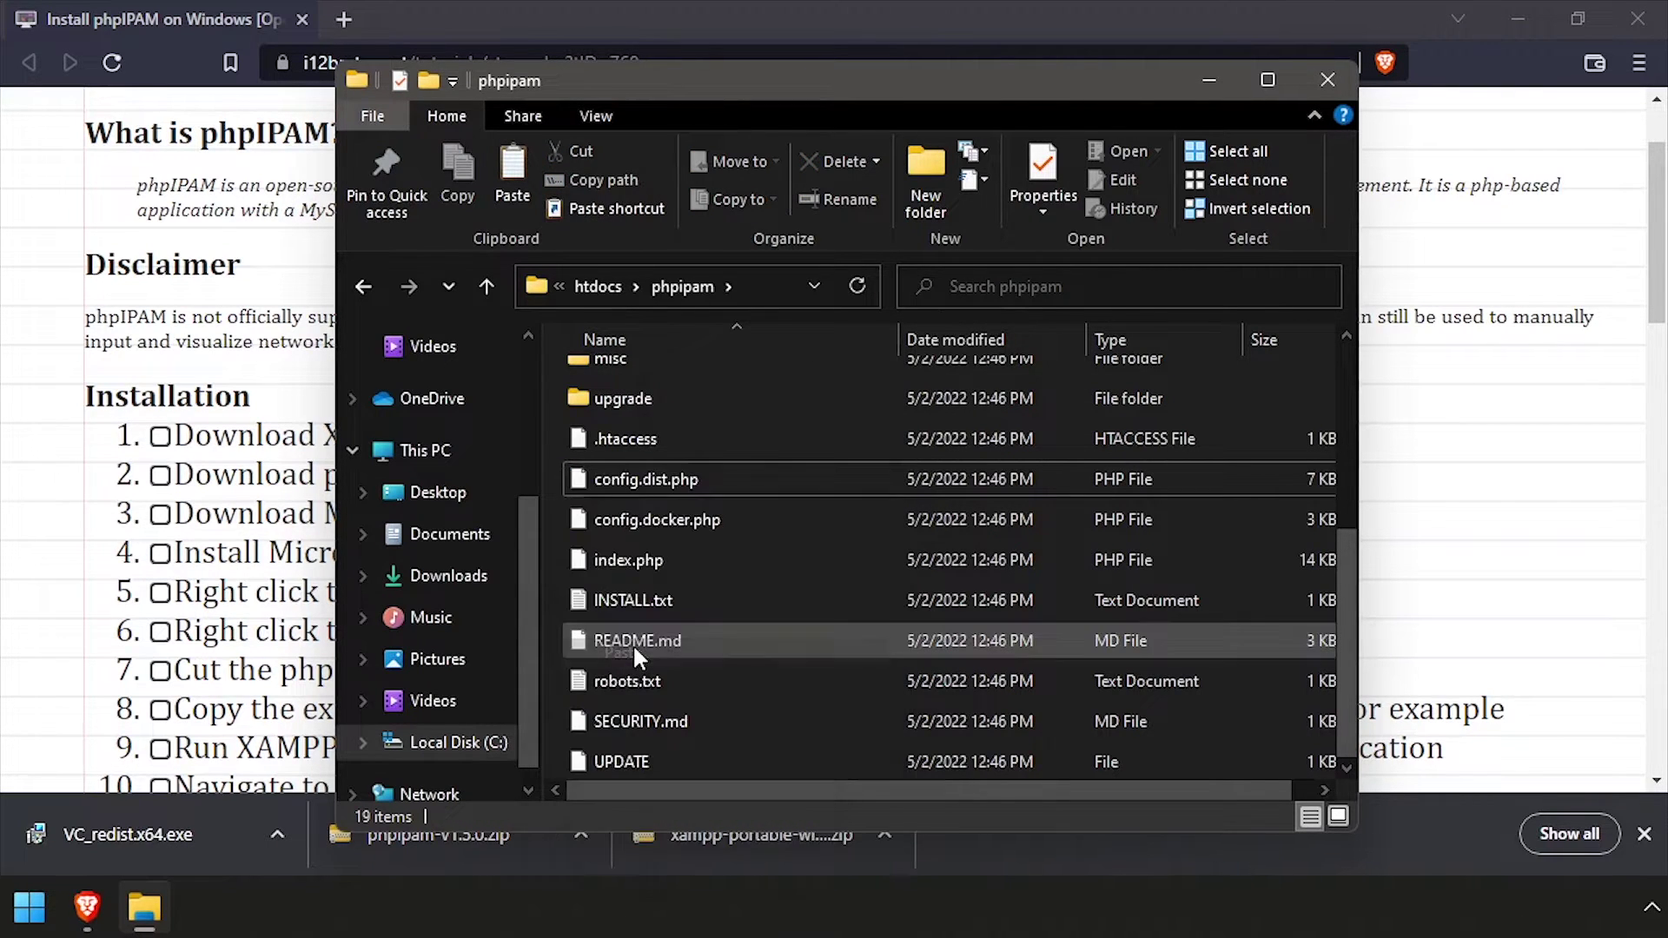
Rename the copied file to config.php
click(664, 441)
click(643, 439)
key(BackSpace)
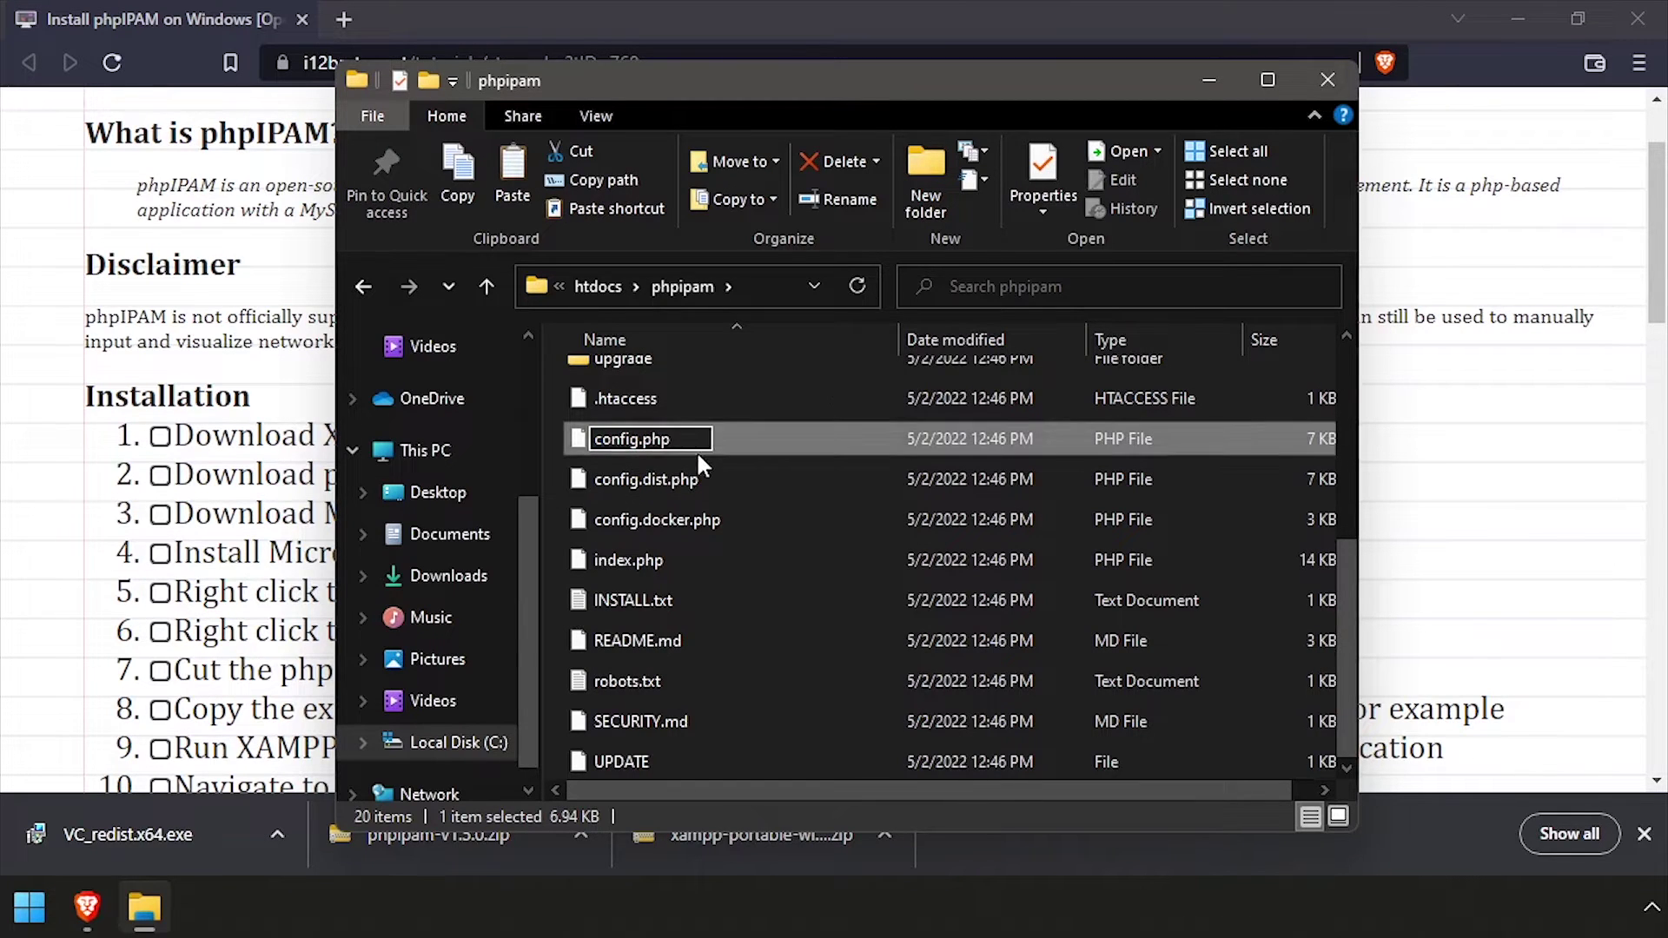
key(Return)
right_click(627, 521)
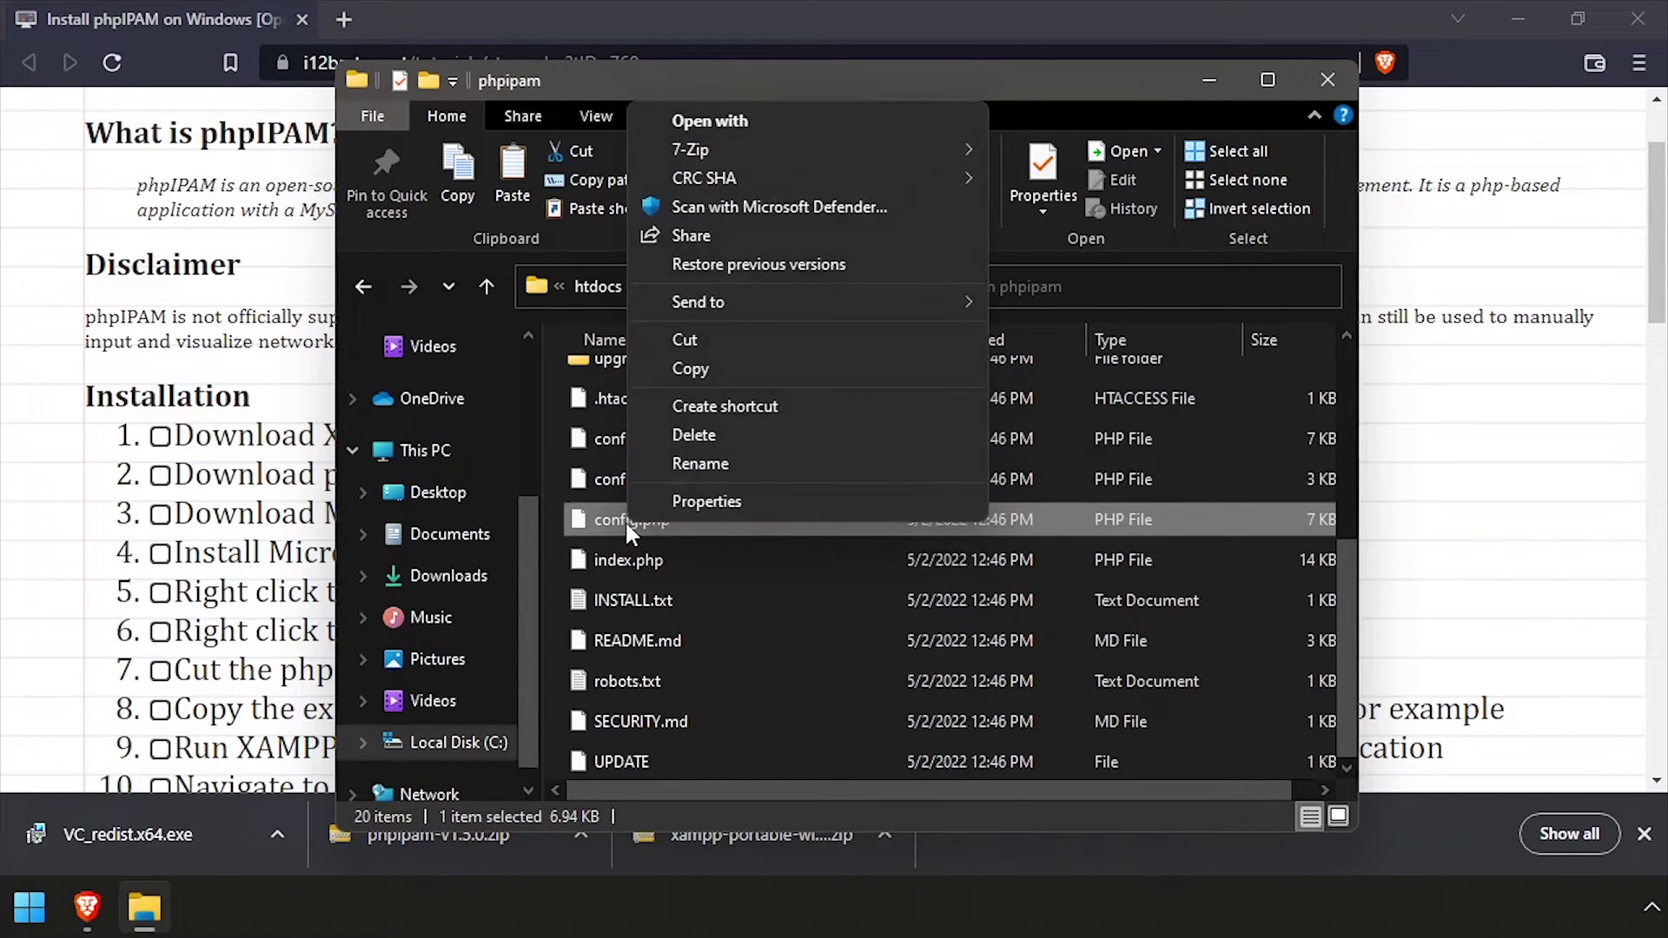
Open config.php in Notepad
click(737, 123)
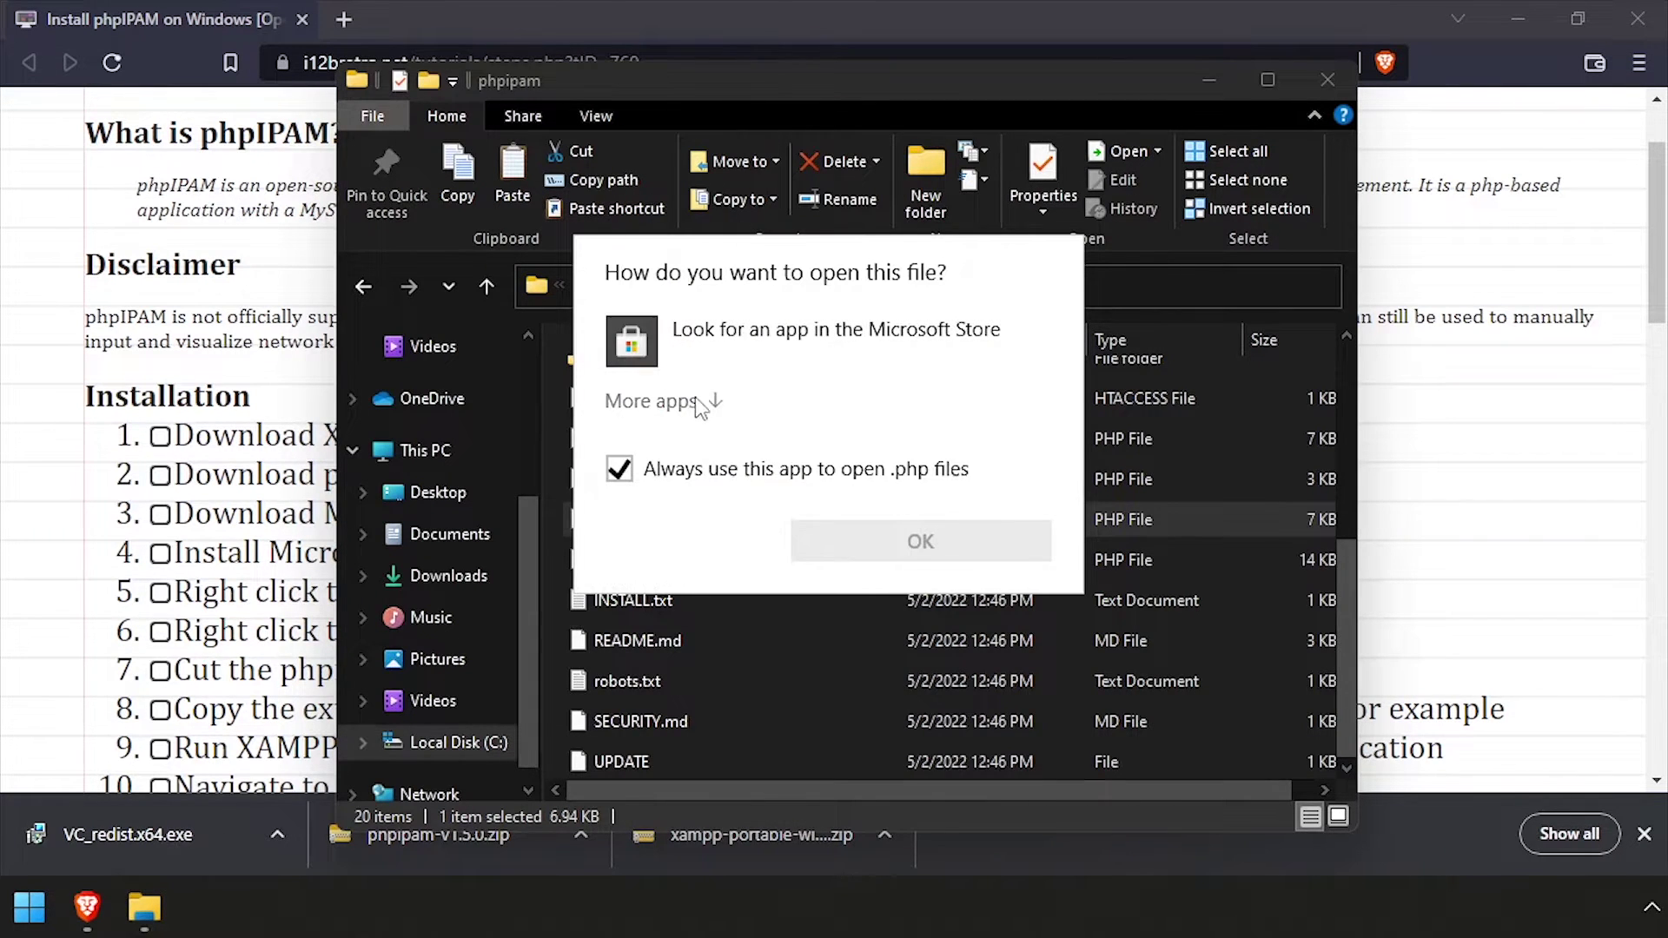
click(695, 398)
click(750, 457)
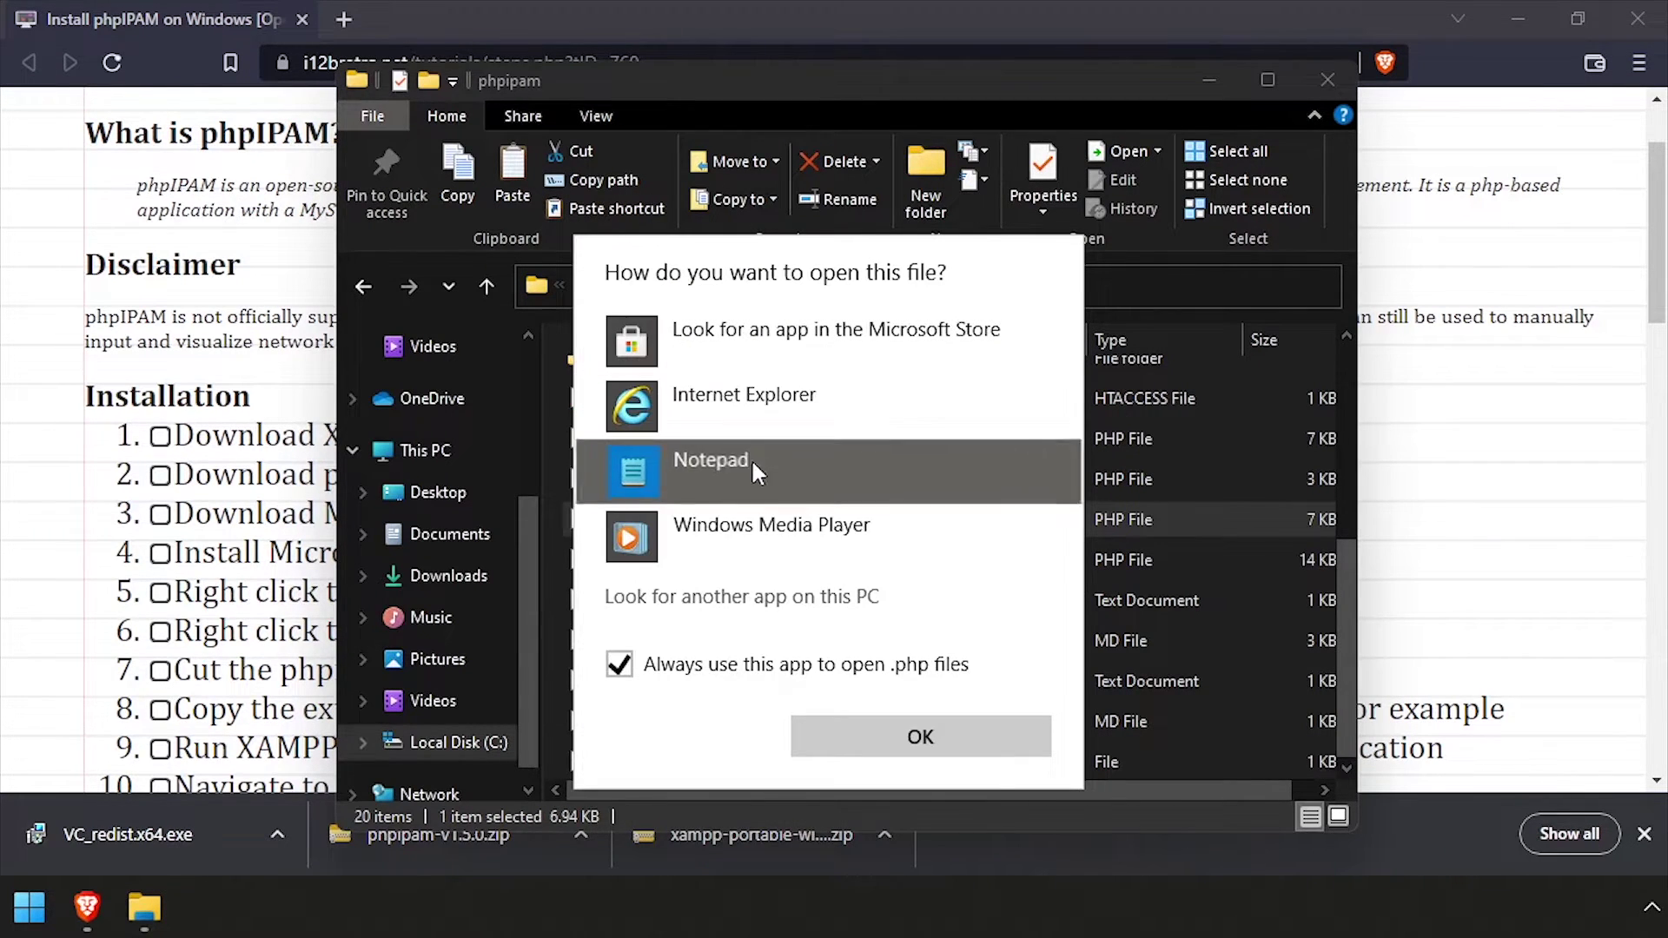
click(955, 746)
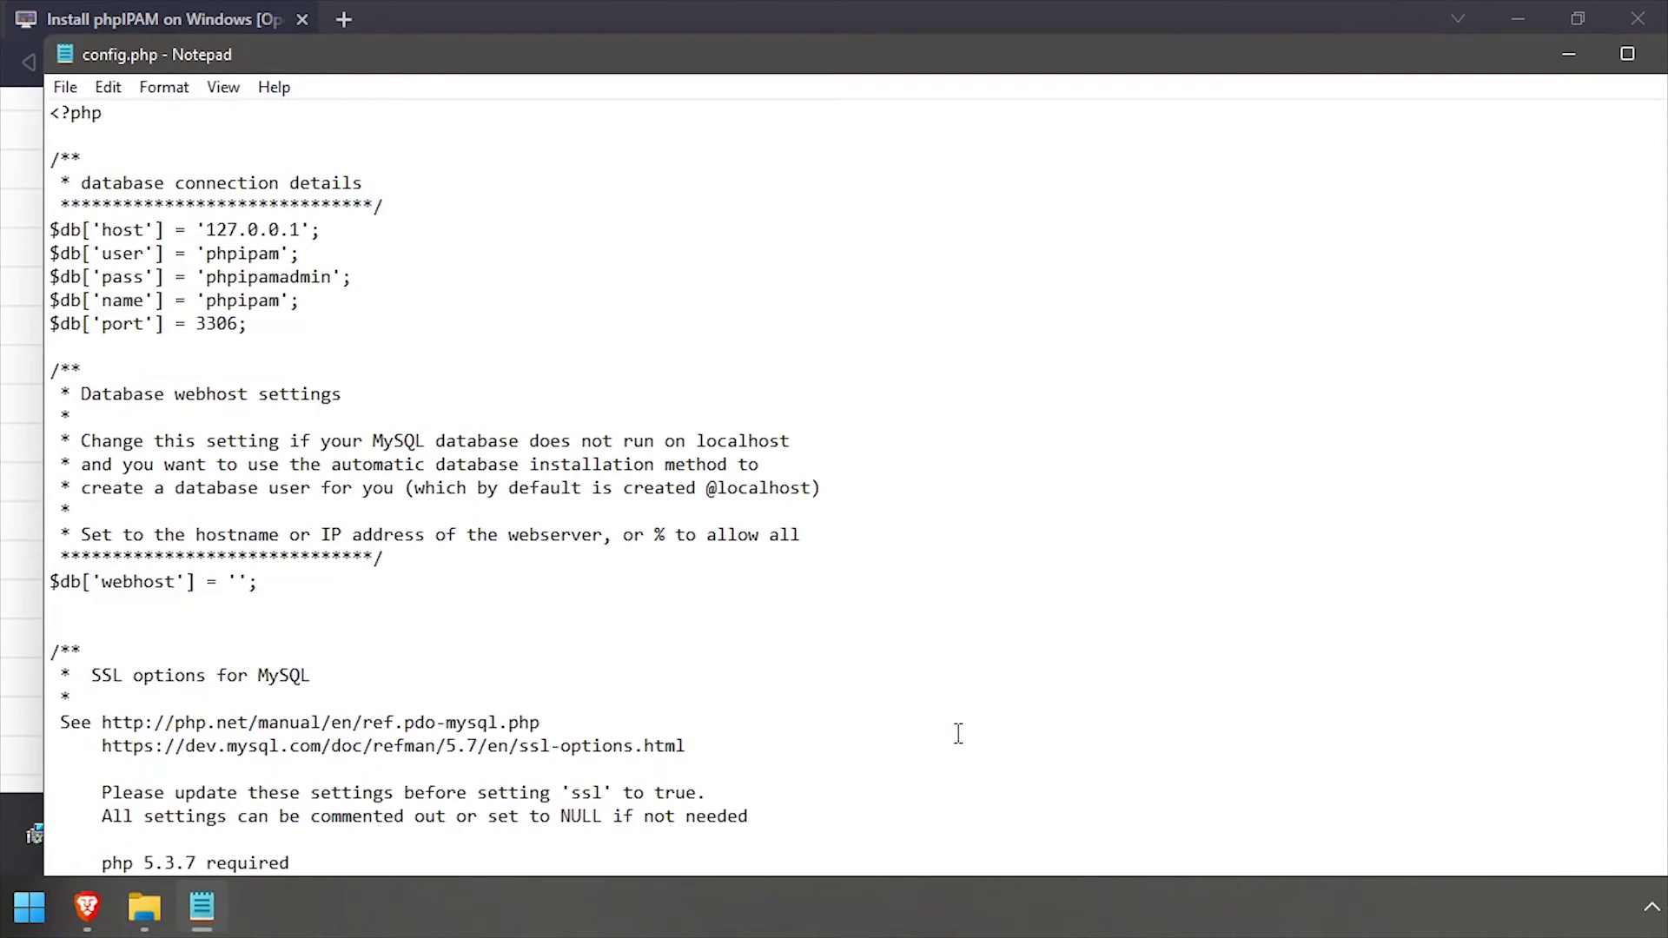
Replace the database connection lines with the tutorial's five $db settings for php_ipam_rw and php_ipam
click(10, 678)
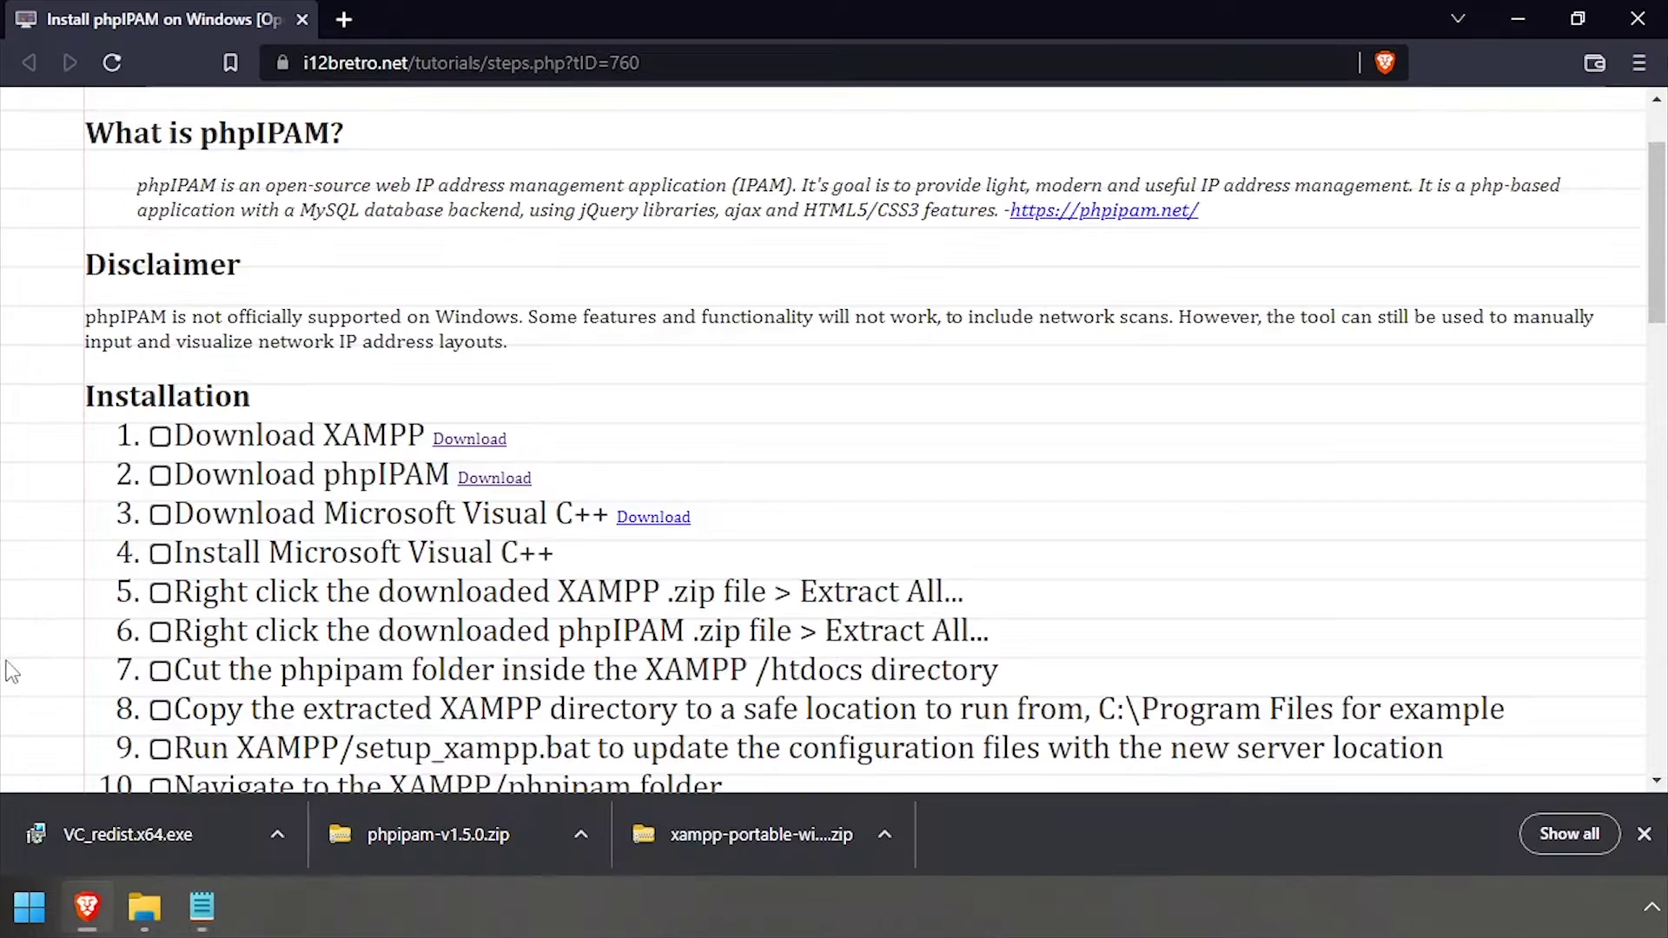
scroll(117, 569, down, 6)
drag(214, 437, 447, 548)
key(ctrl+c)
click(222, 894)
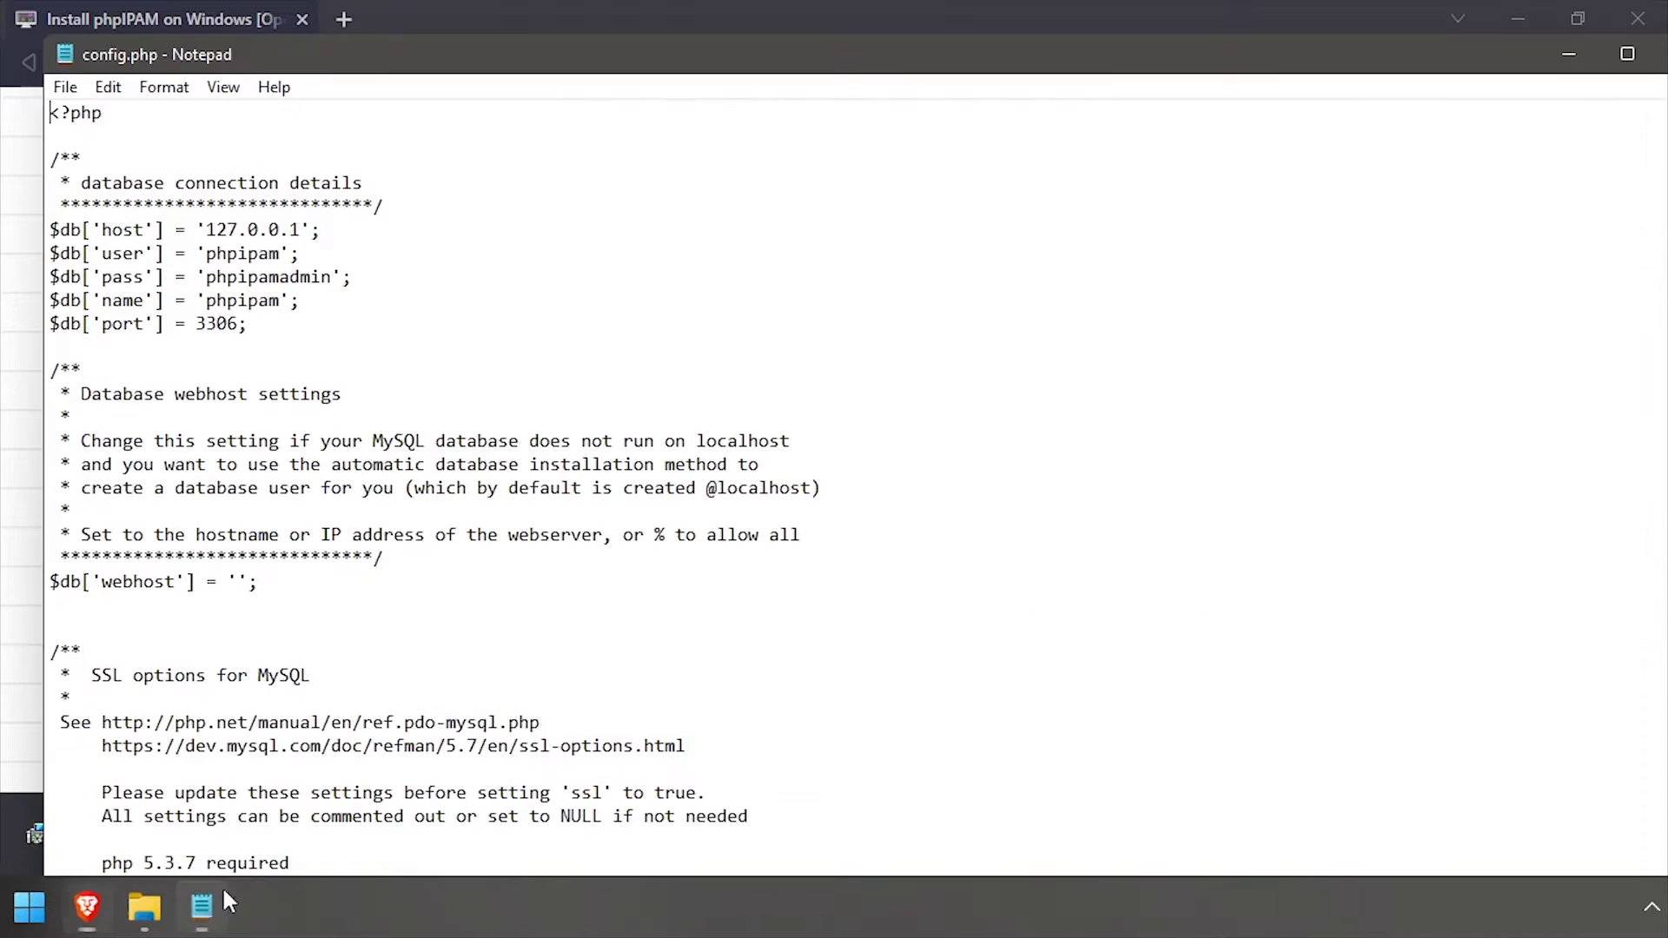
drag(247, 324, 48, 229)
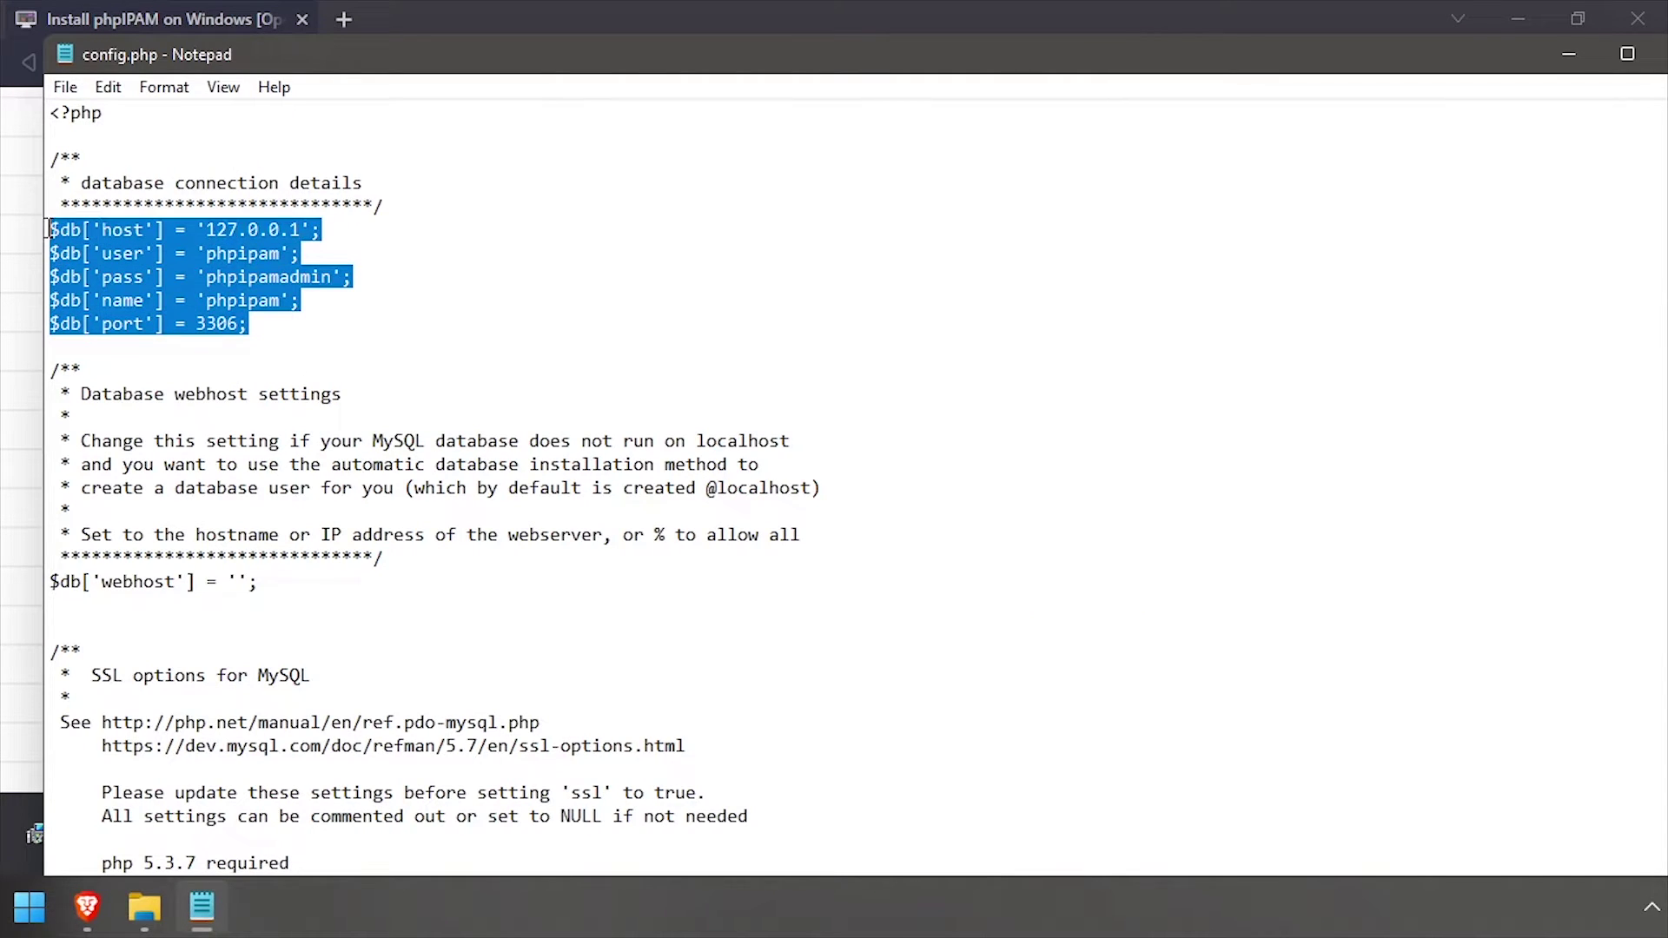
key(ctrl+v)
Add define('BASE', "/phpipam/"); below the database settings
click(5, 382)
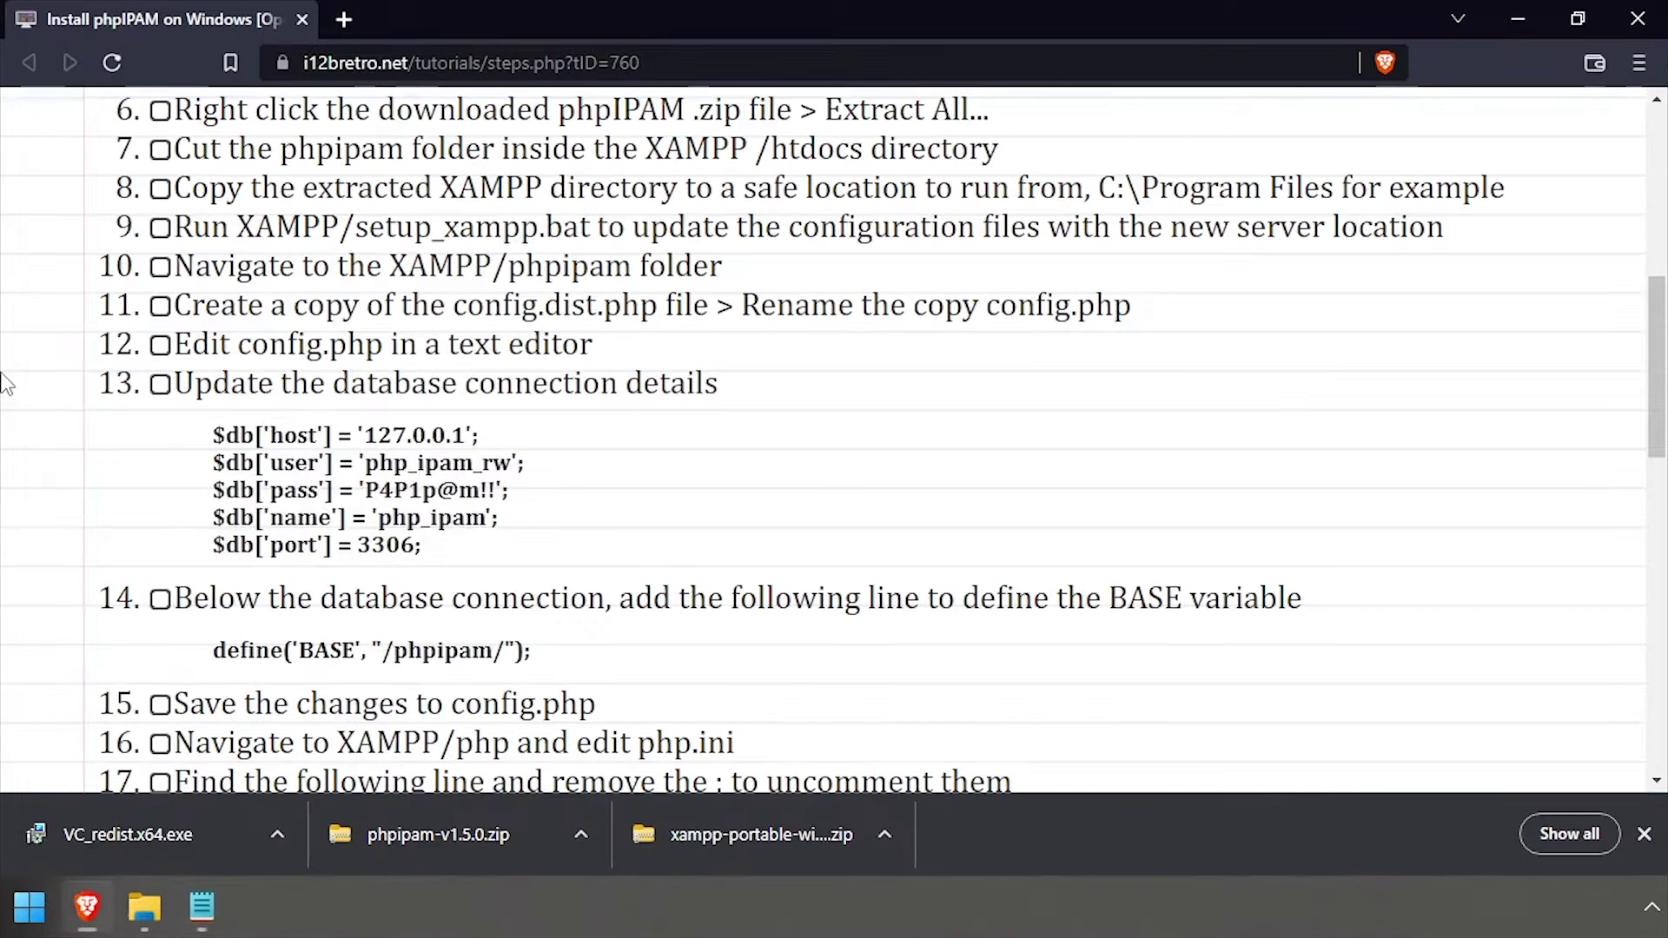
drag(214, 658, 597, 667)
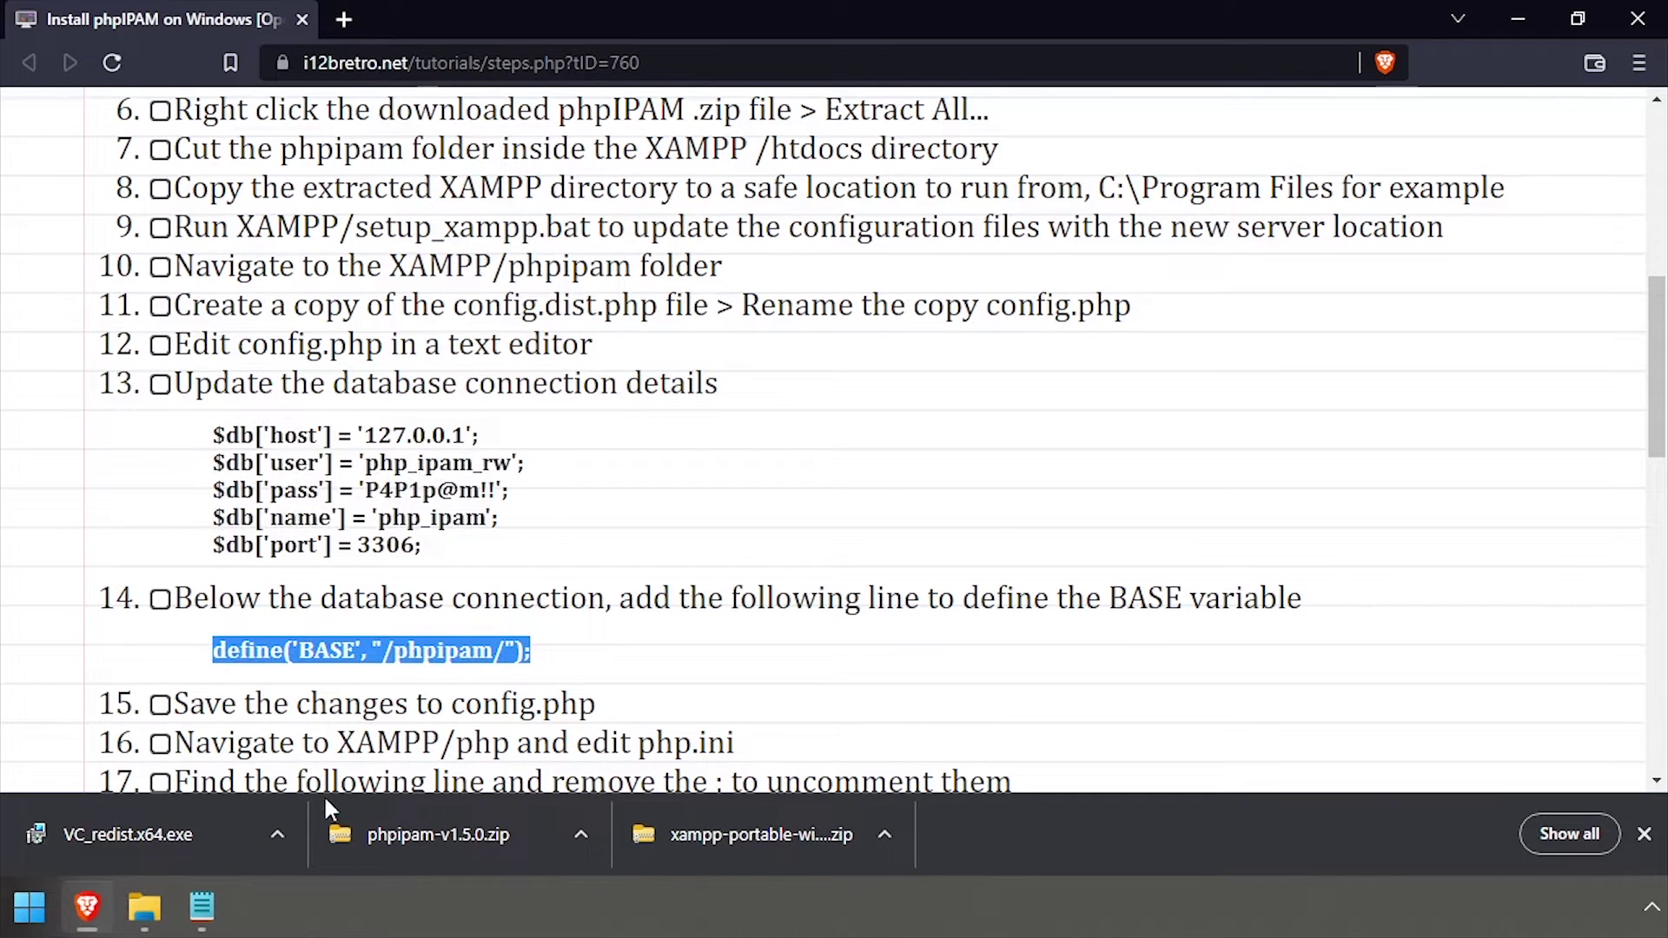
click(199, 916)
click(377, 327)
key(Return)
key(Return)
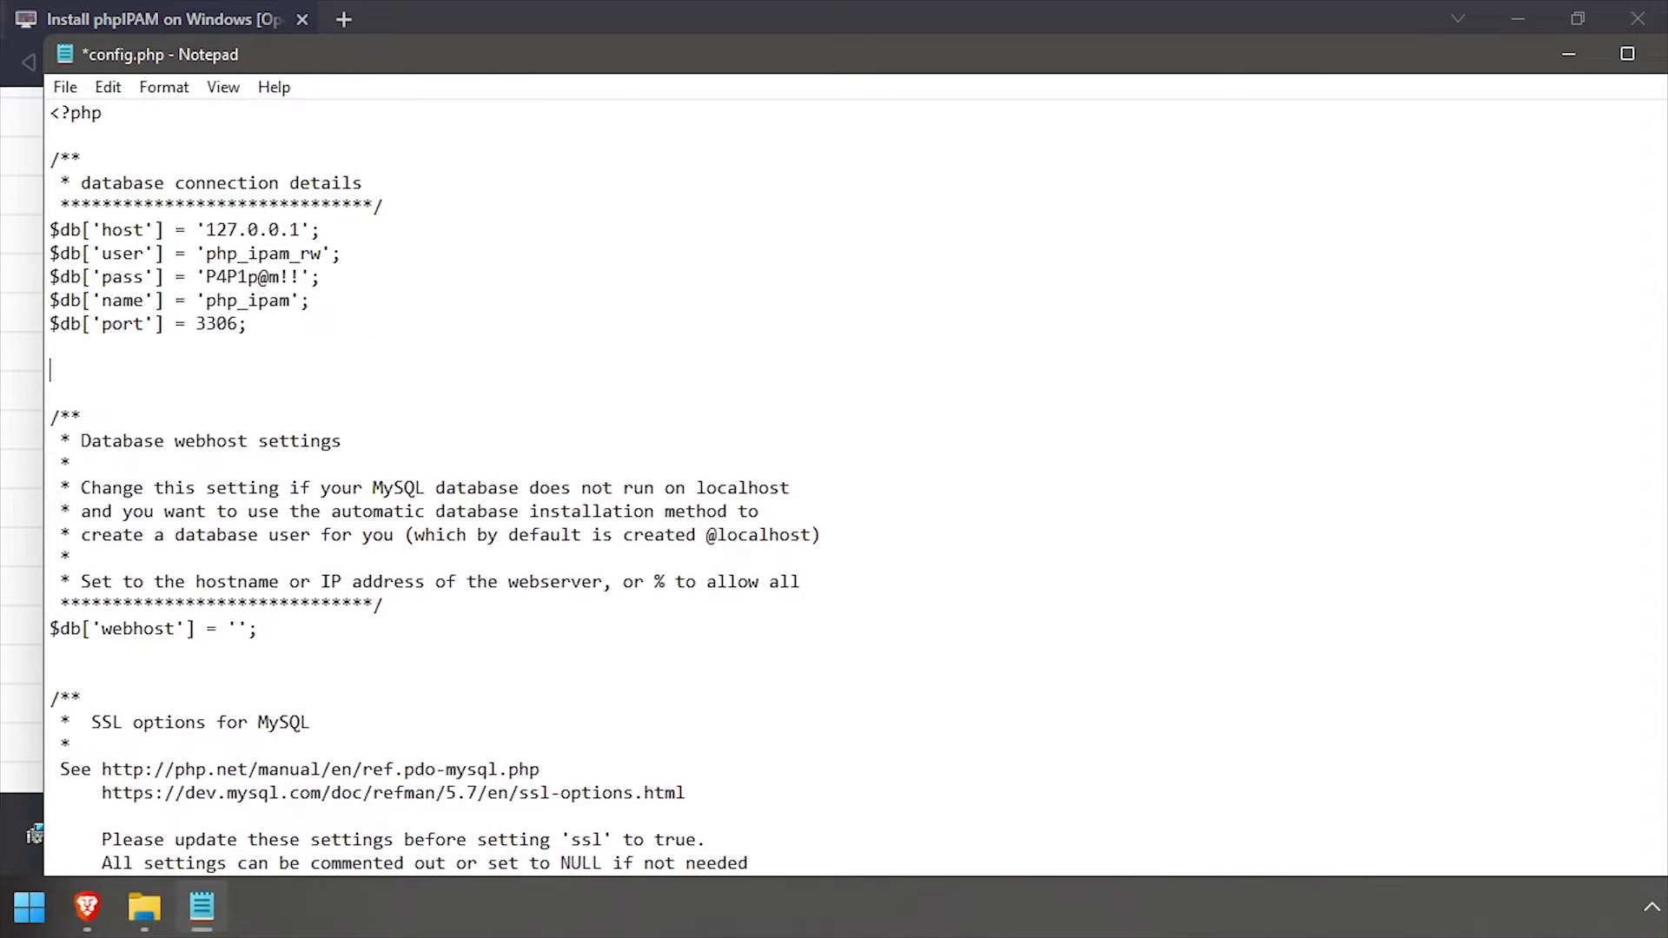
Save config.php and exit Notepad
click(65, 87)
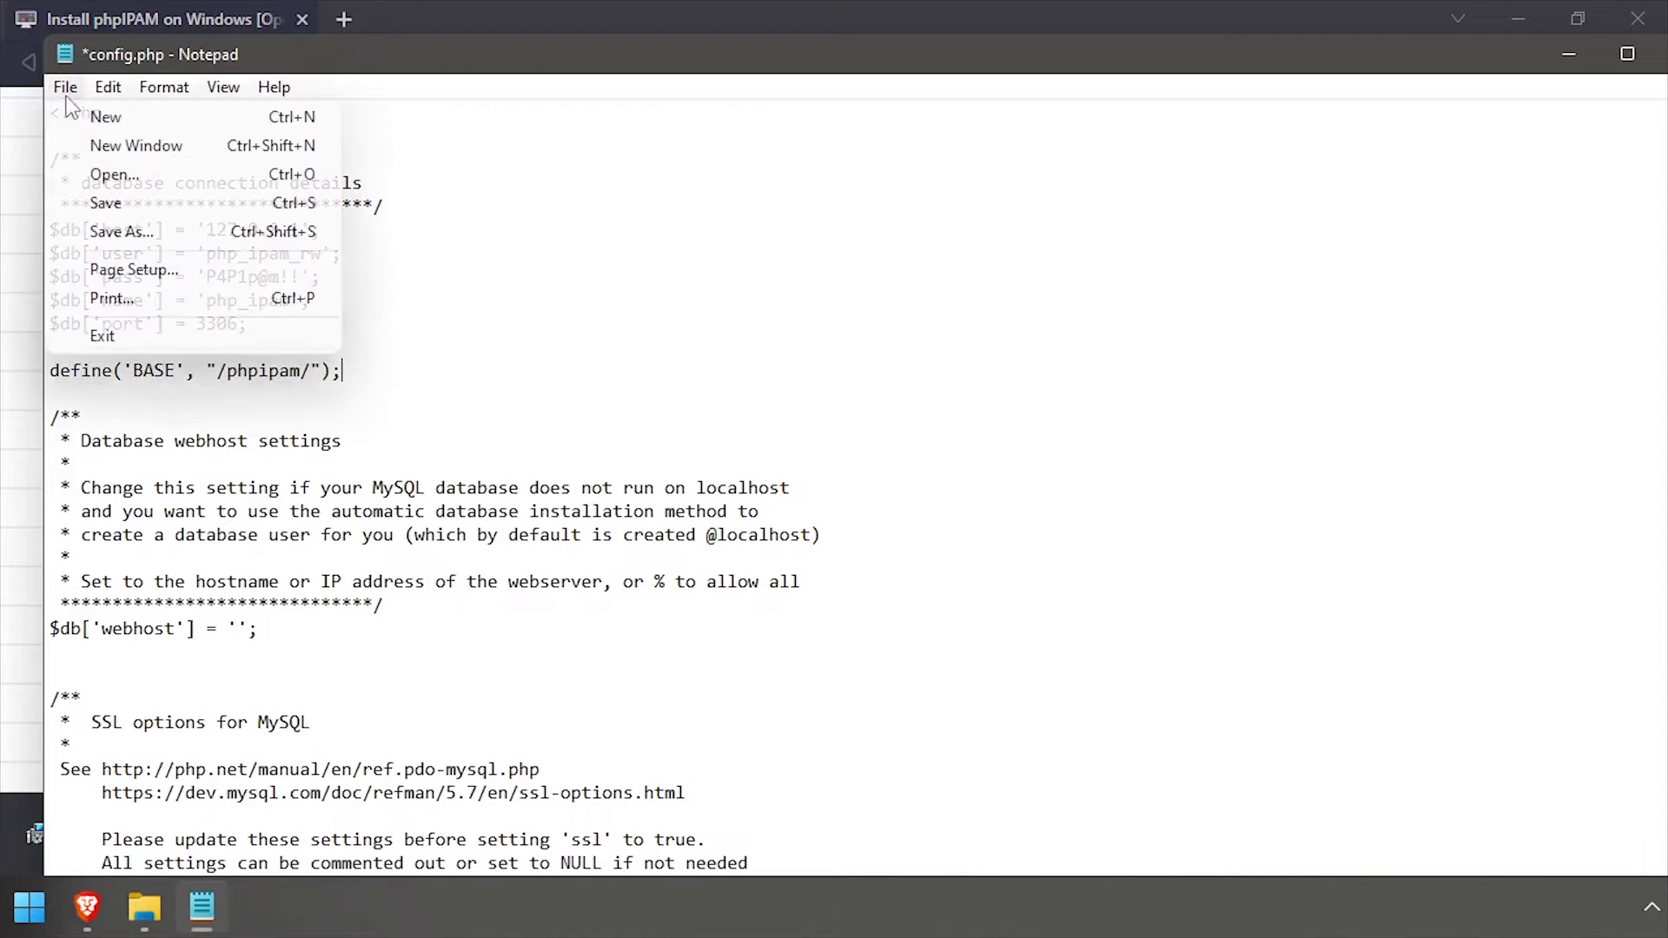
click(96, 198)
click(71, 91)
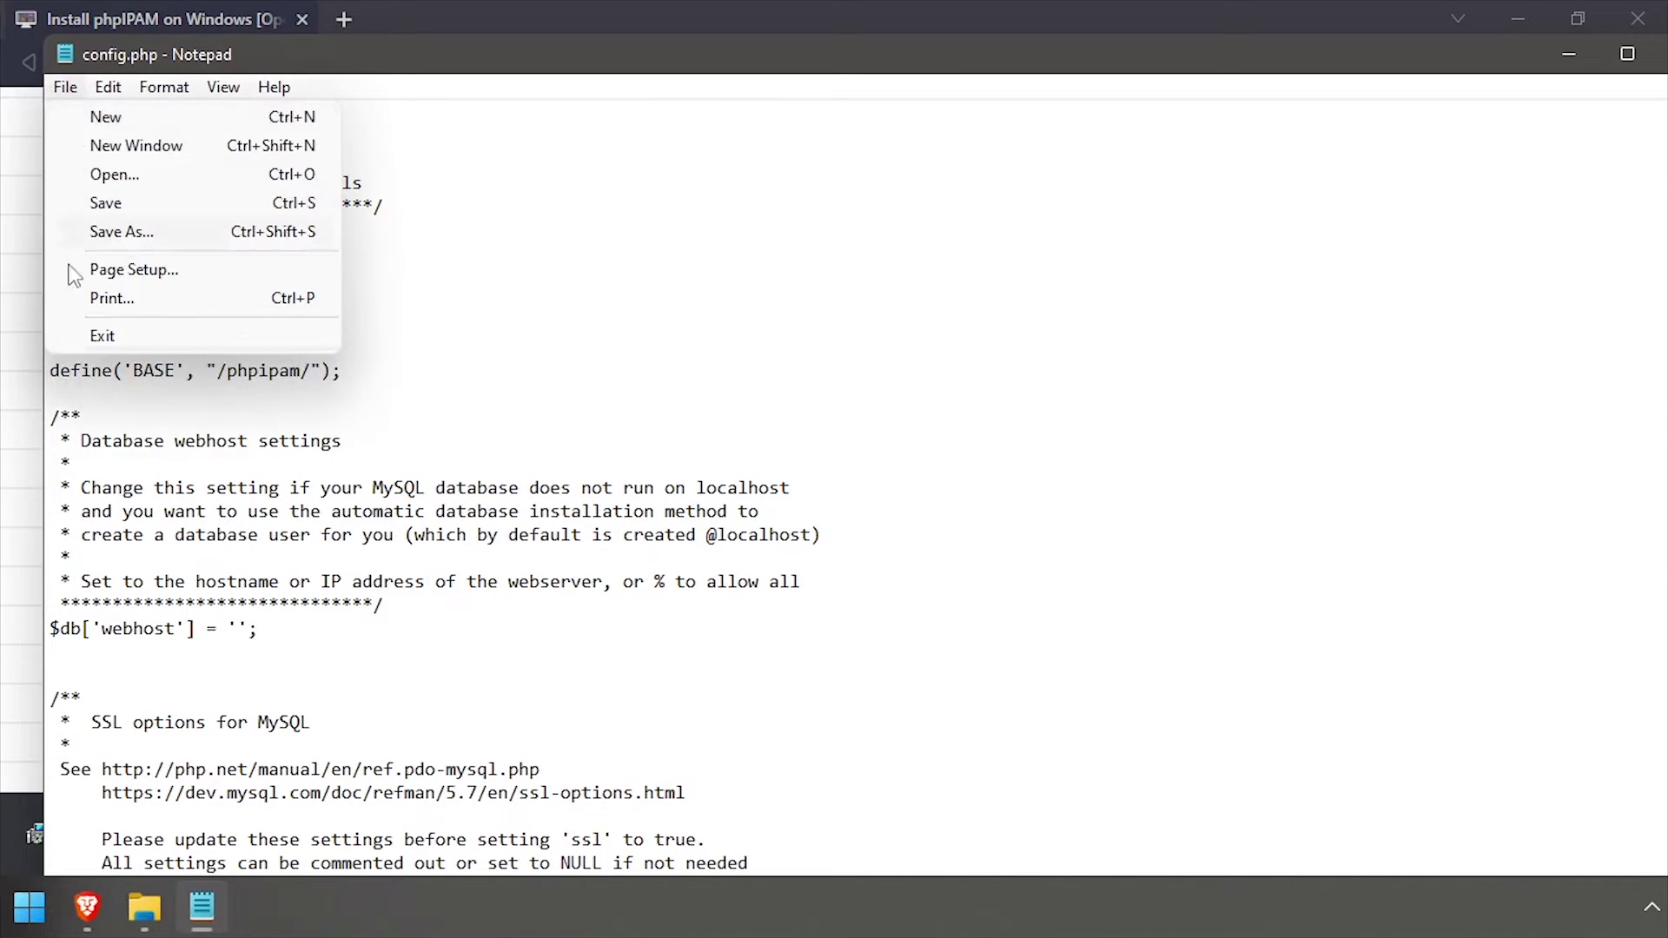
click(99, 337)
scroll(61, 348, down, 3)
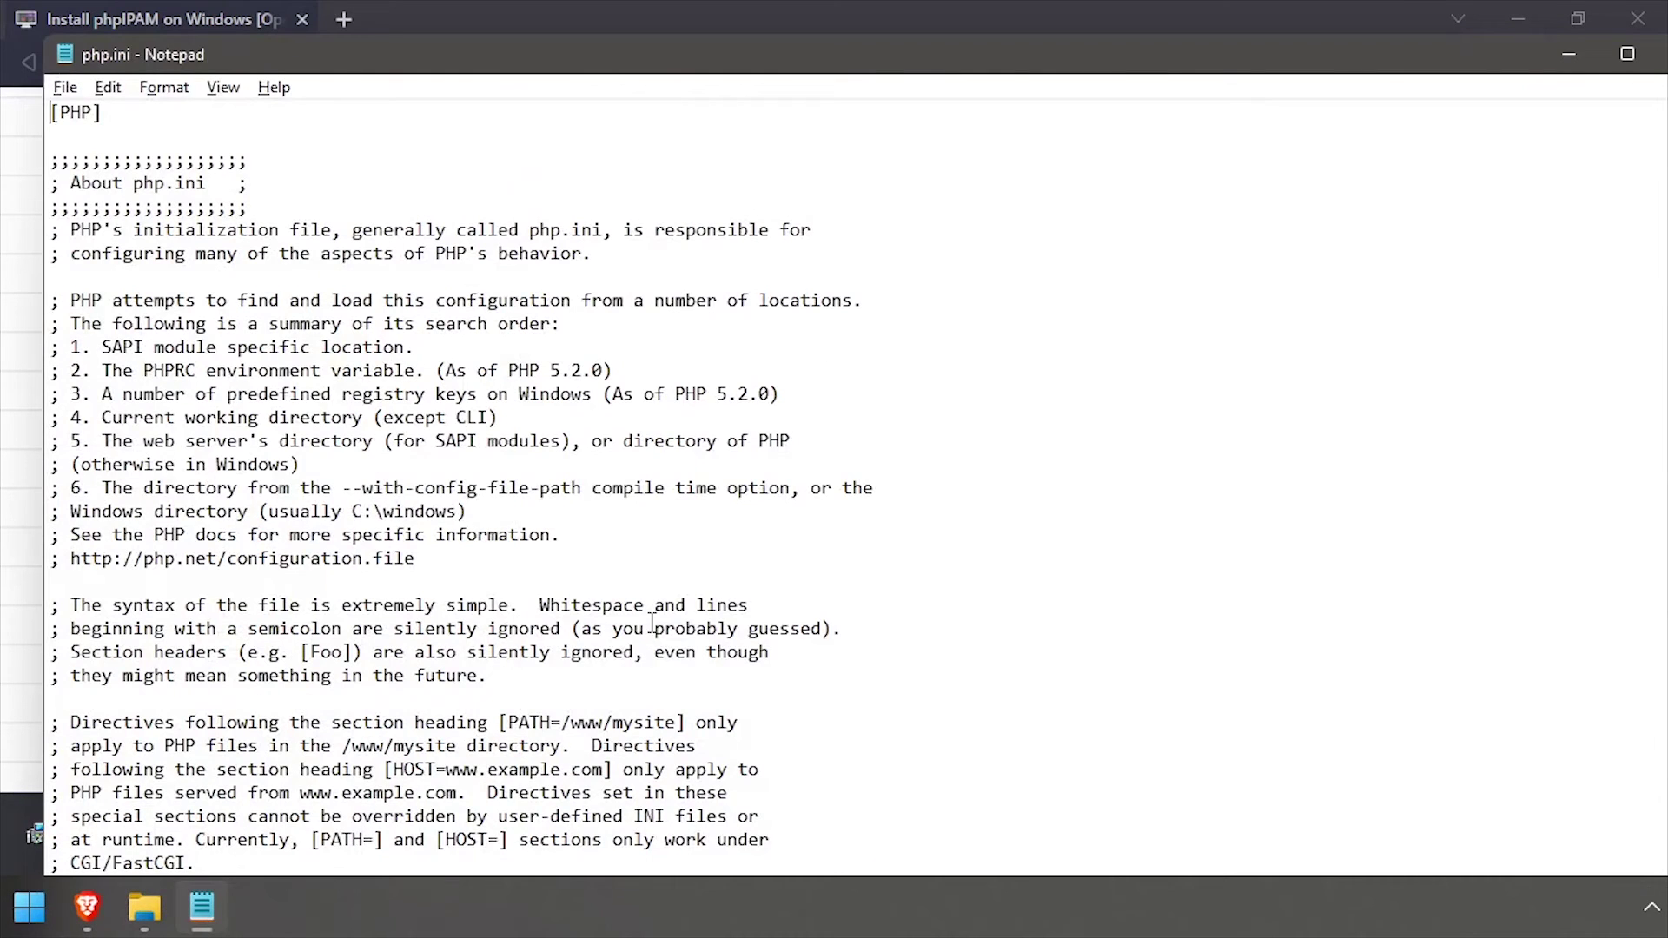
Search php.ini for "extension" and uncomment the gmp, ldap, sockets and xmlrpc lines
key(ctrl+f)
text(ex)
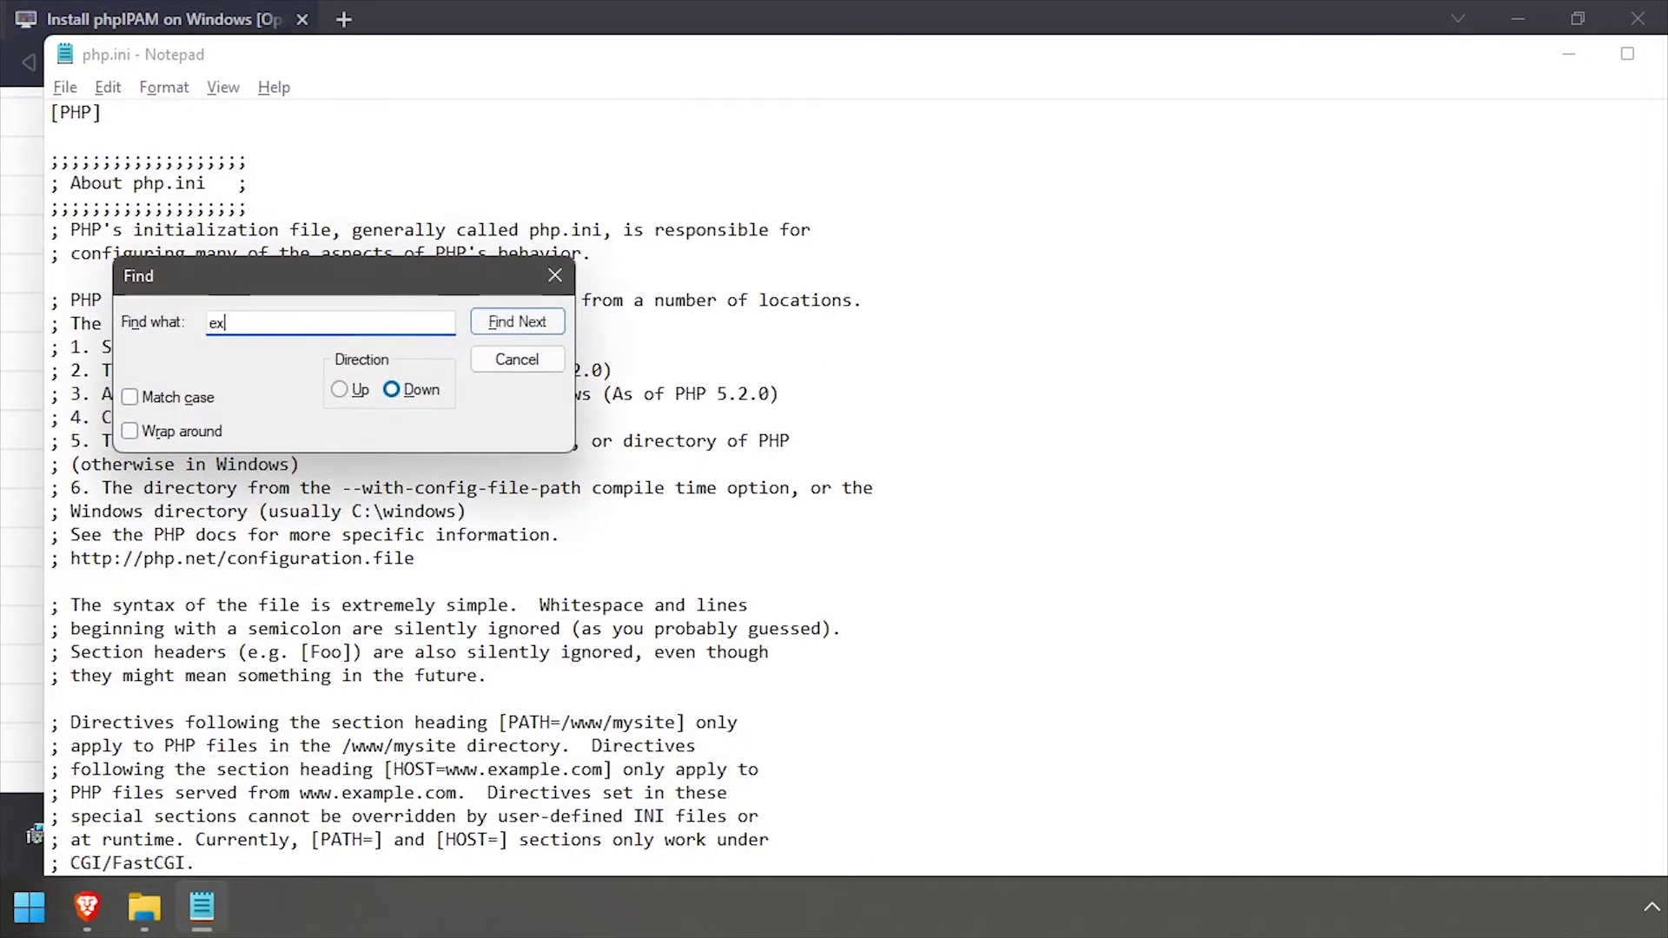
text(tension)
key(Return)
key(Escape)
scroll(313, 618, down, 3)
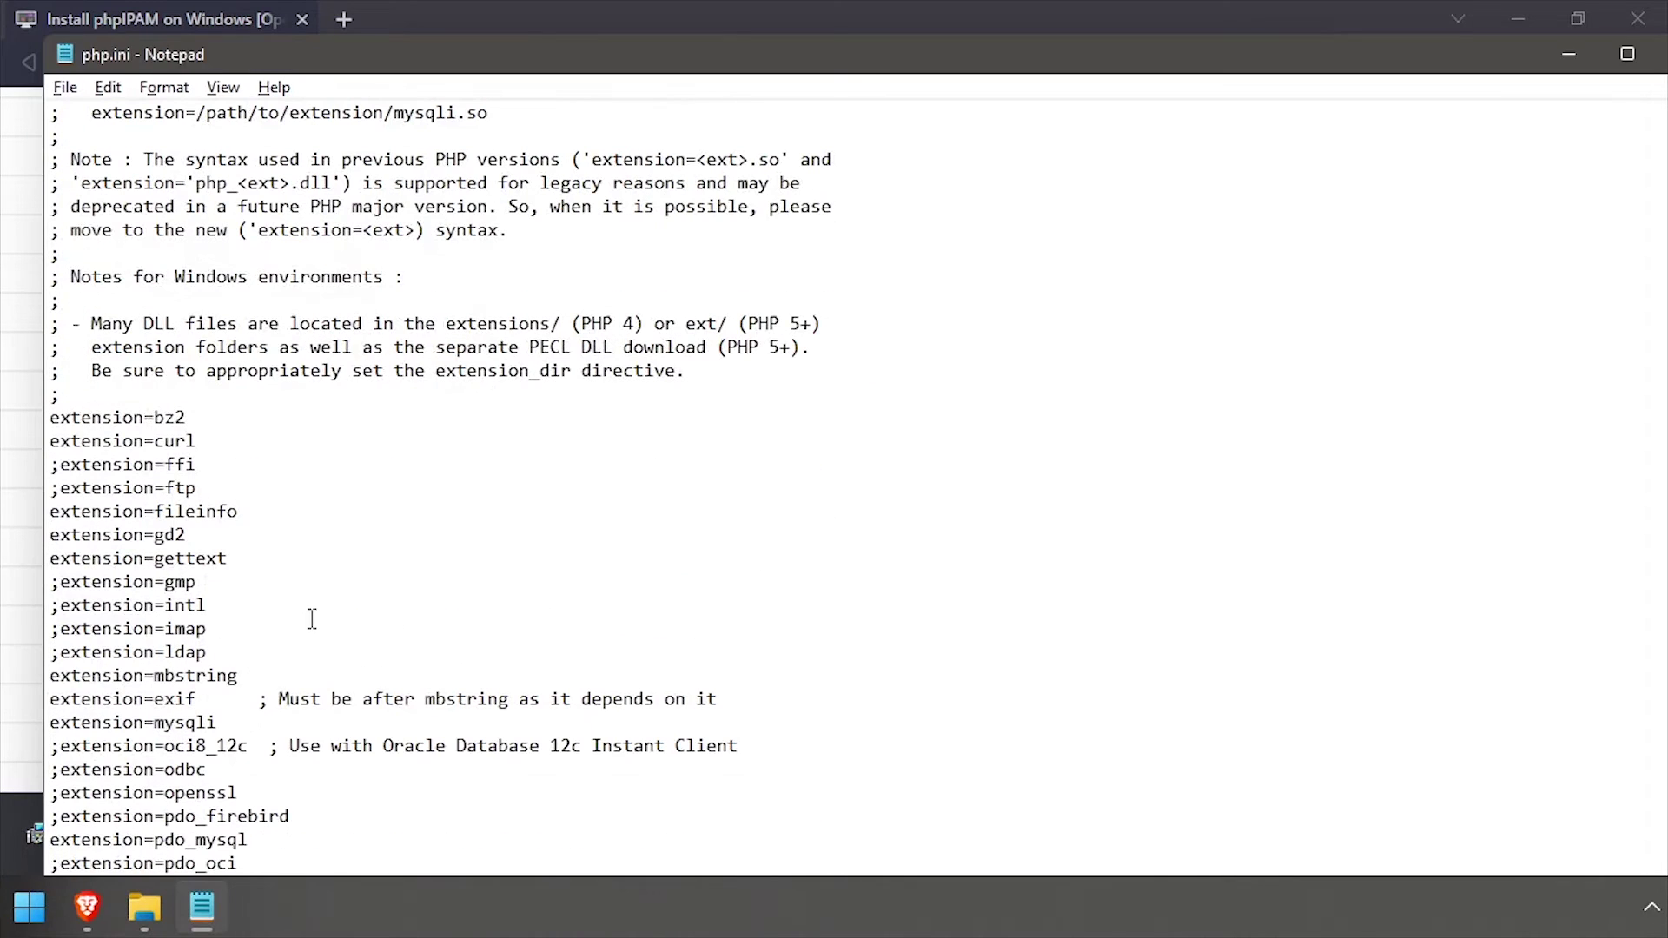
key(Home)
key(Delete)
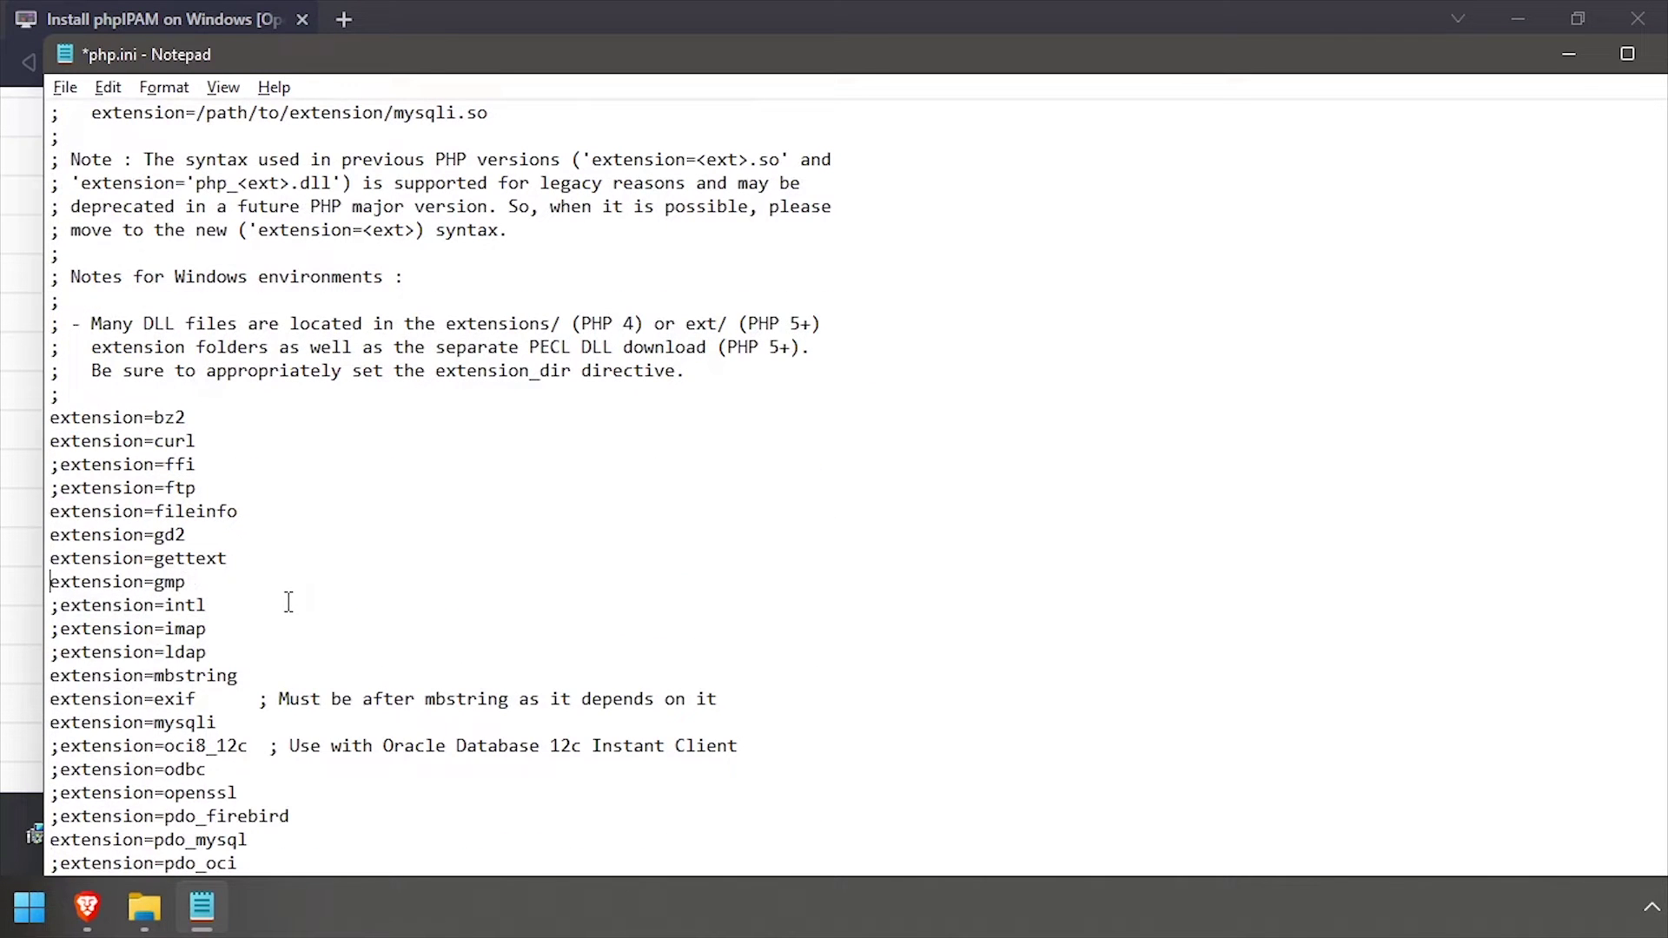
scroll(288, 602, down, 4)
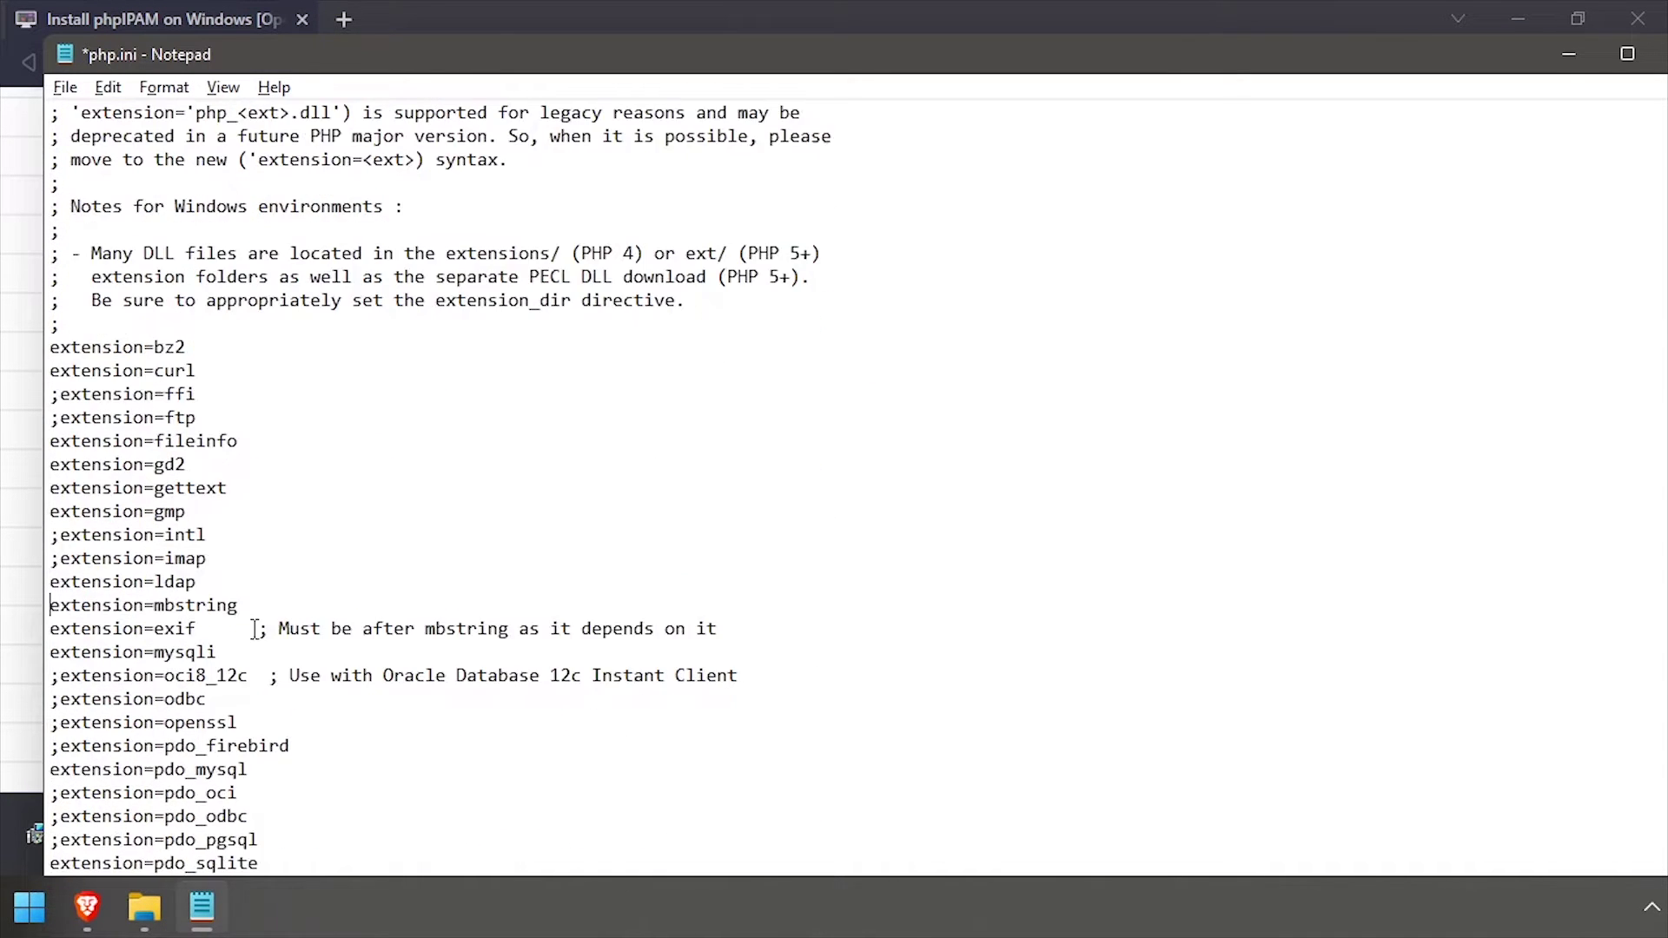
scroll(237, 588, down, 3)
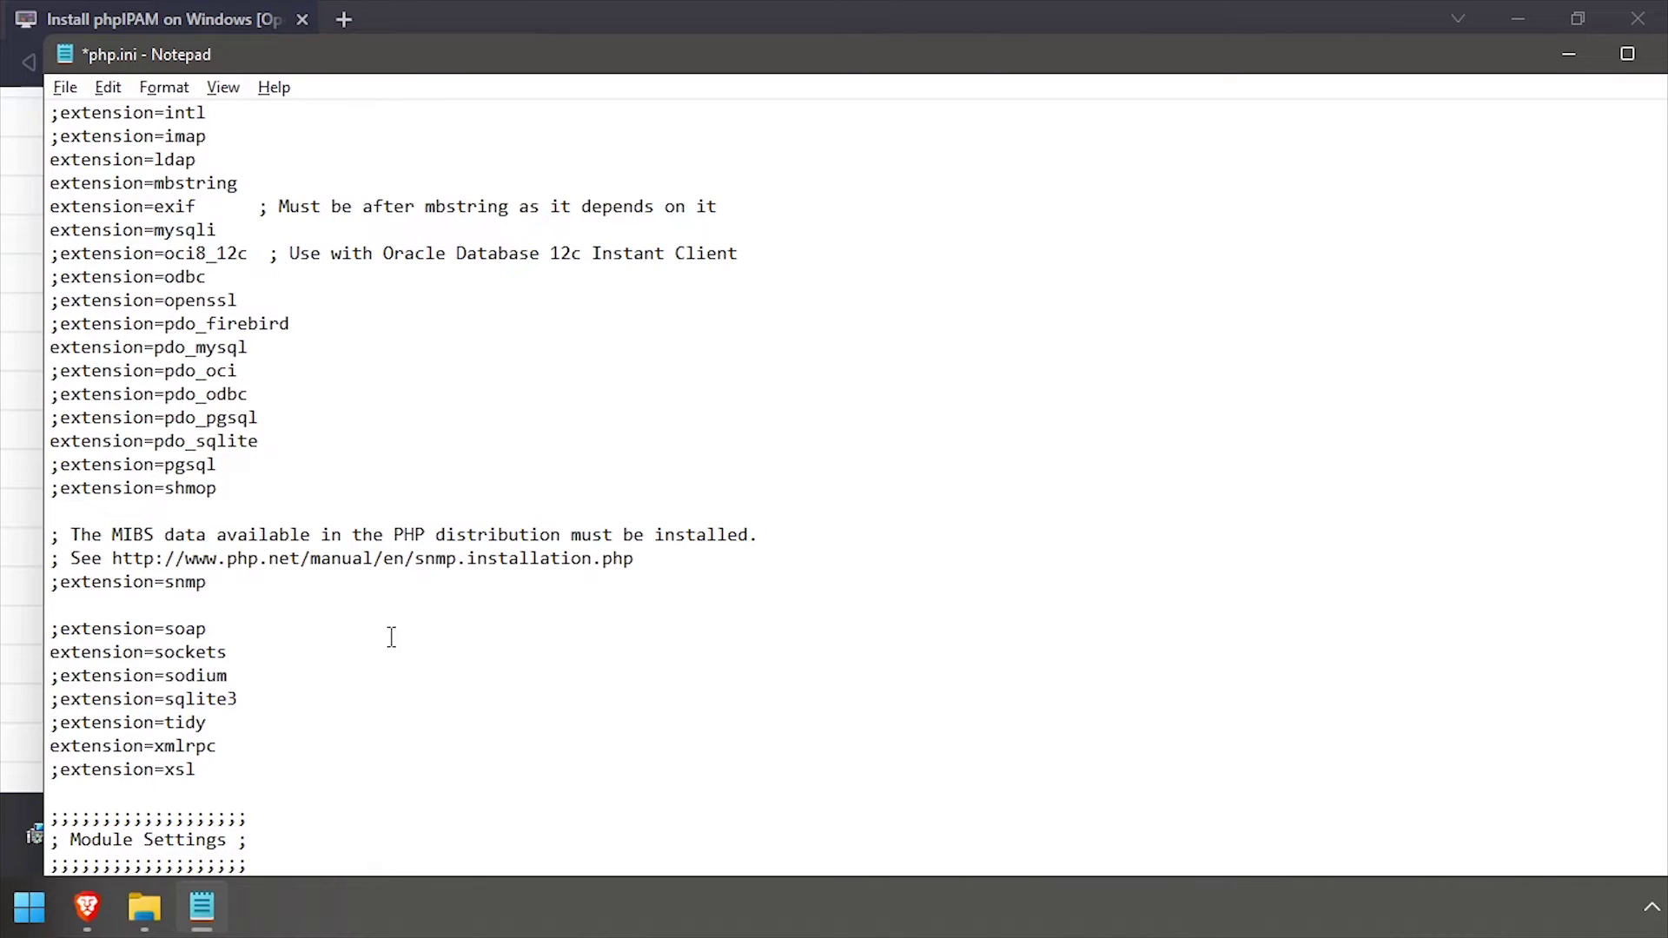
Save the edited php.ini
click(65, 86)
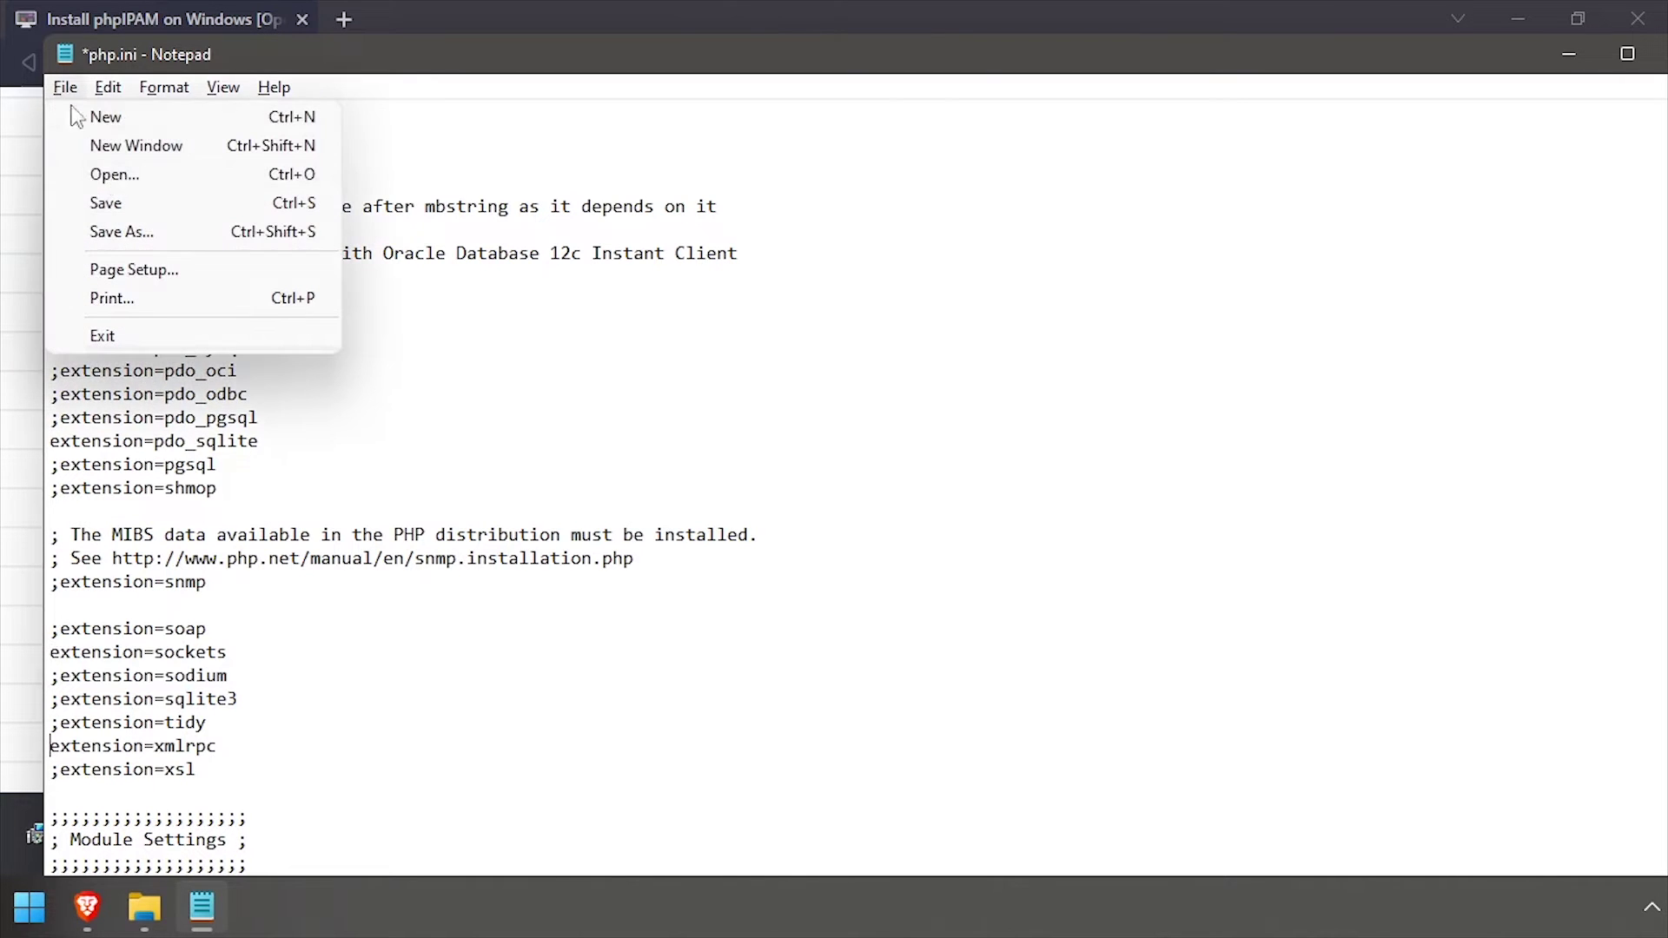
click(104, 203)
click(65, 86)
Close Notepad and launch xampp-control.exe from the xampp folder, confirming the language
click(103, 336)
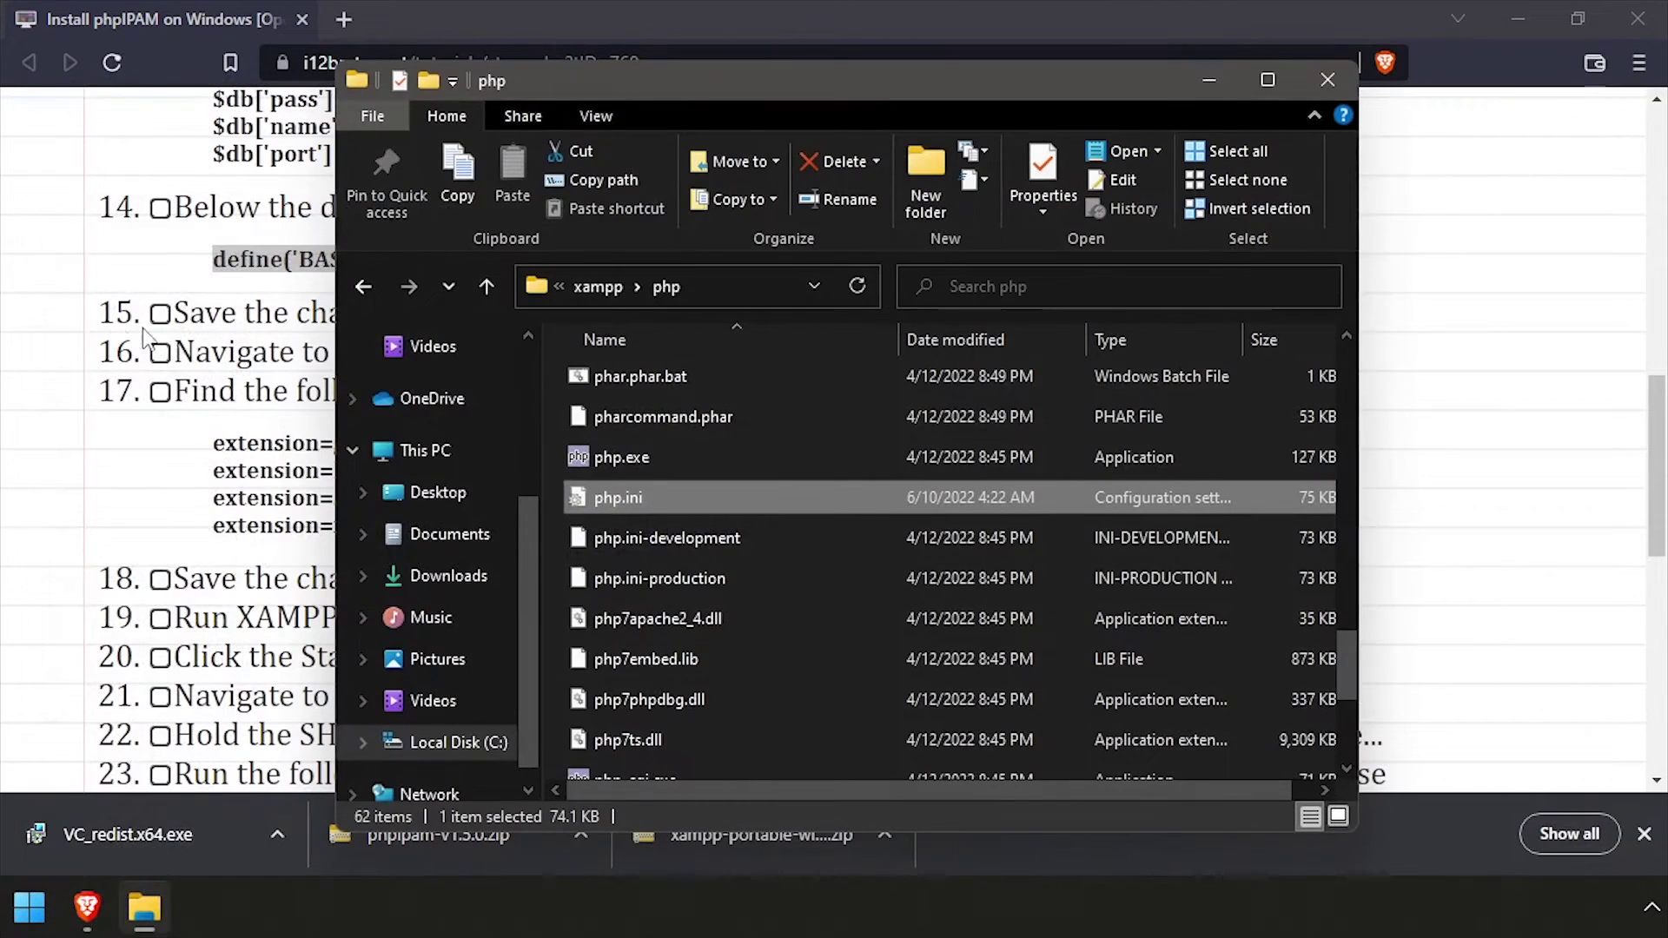
click(607, 296)
scroll(701, 576, down, 10)
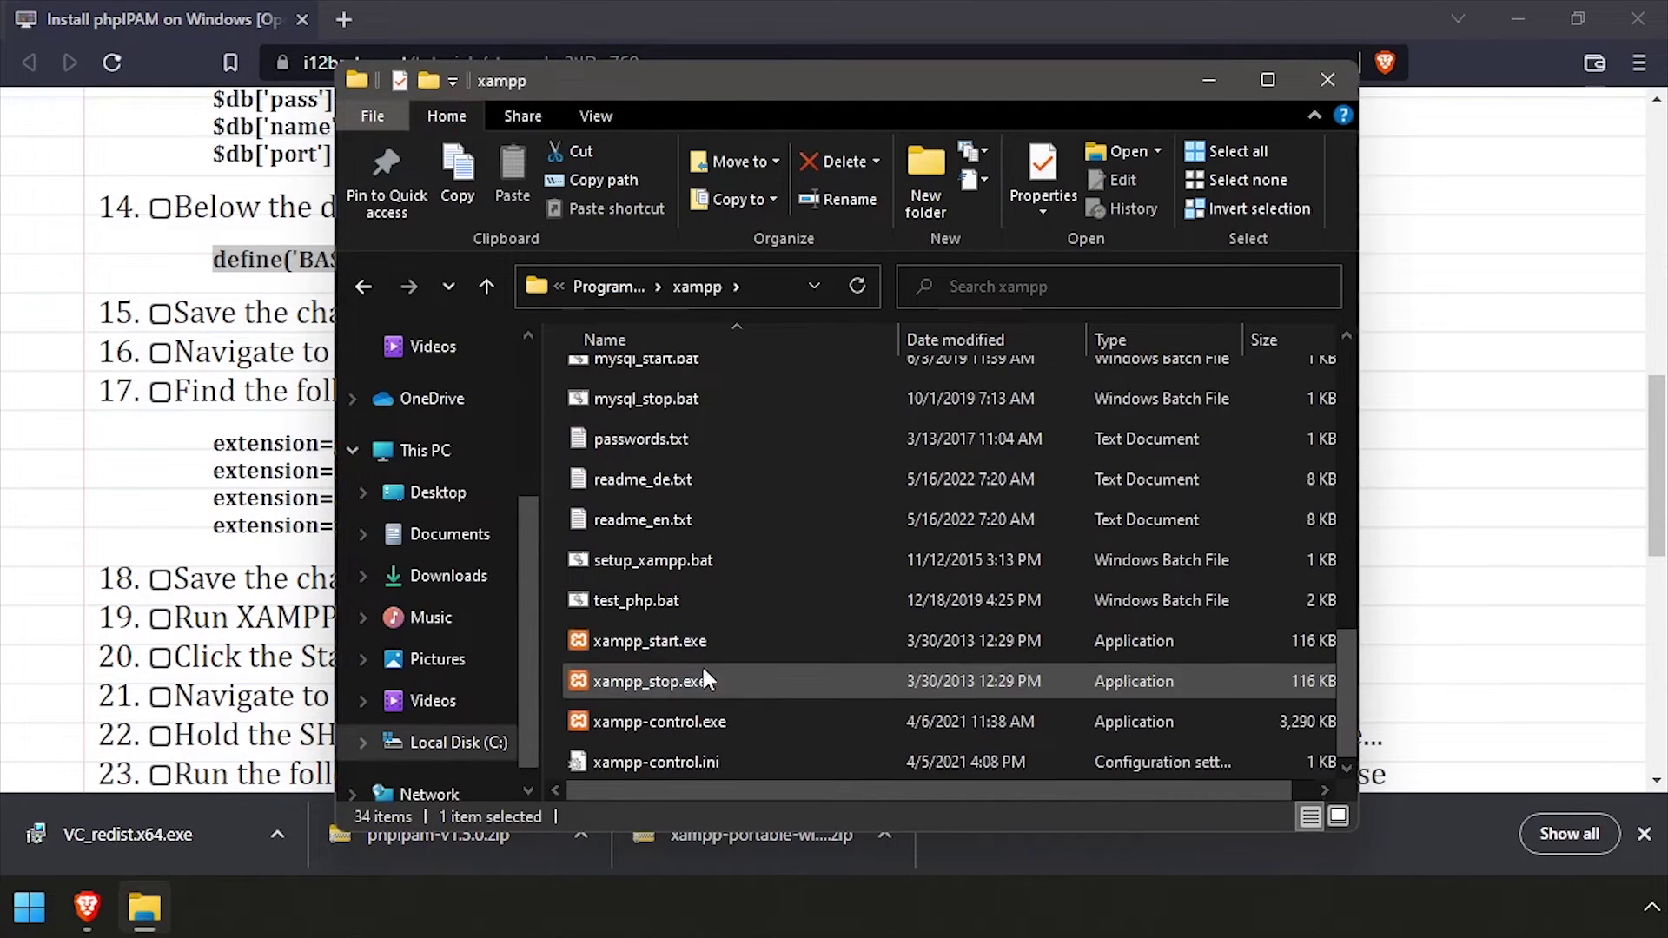
double_click(694, 721)
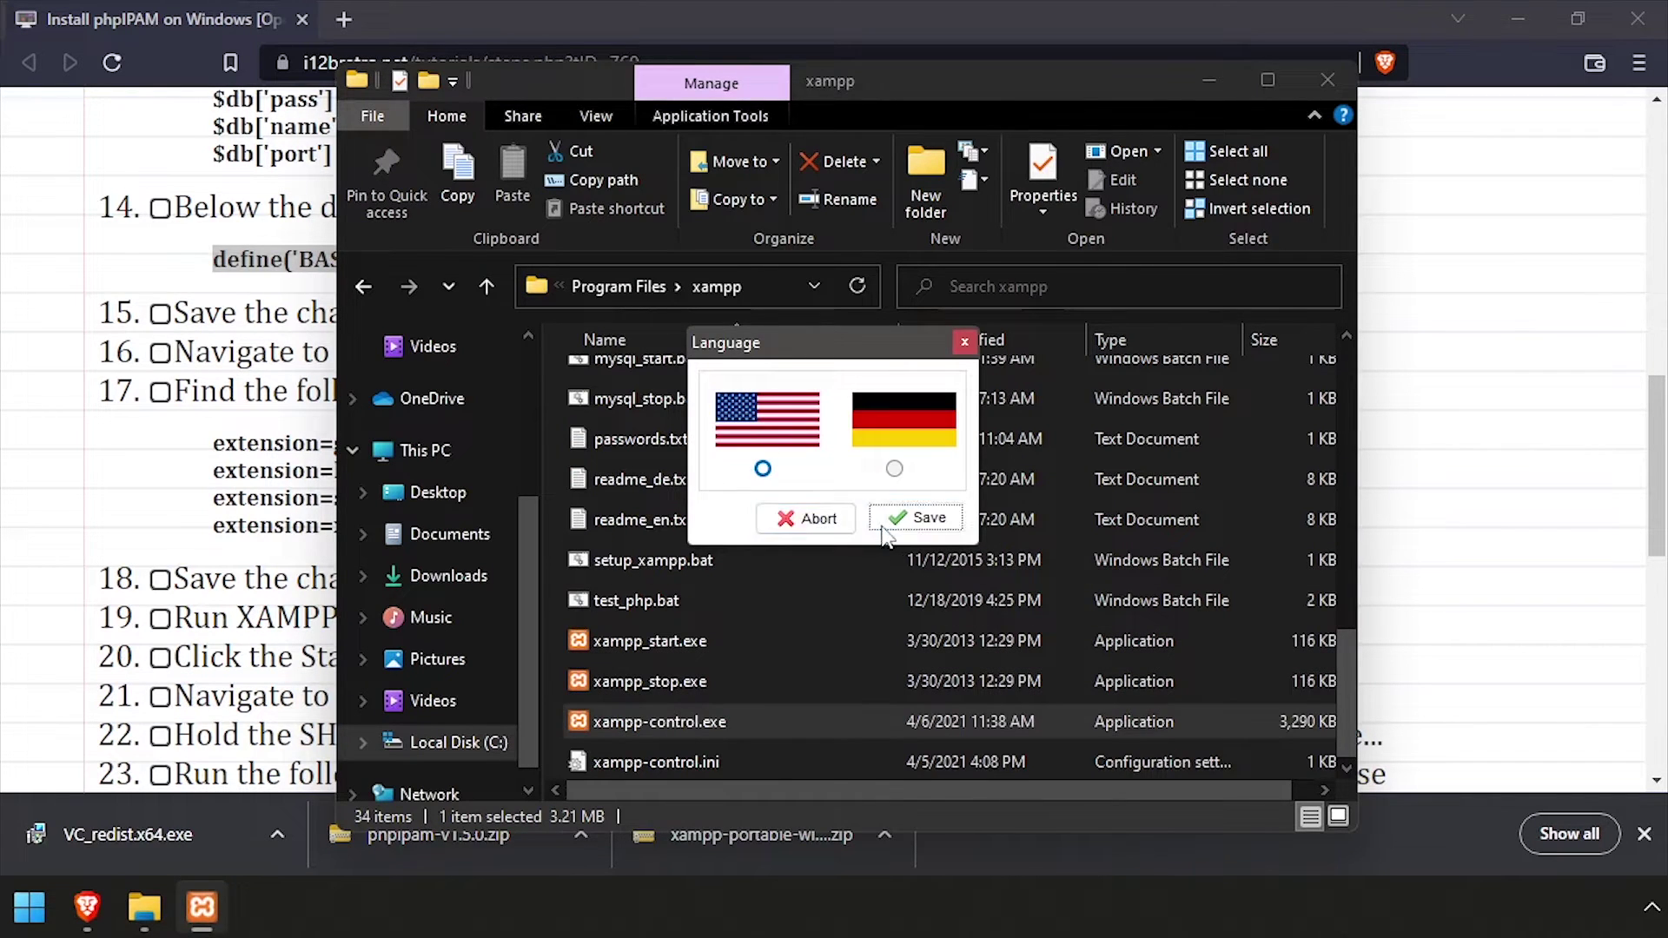
click(883, 525)
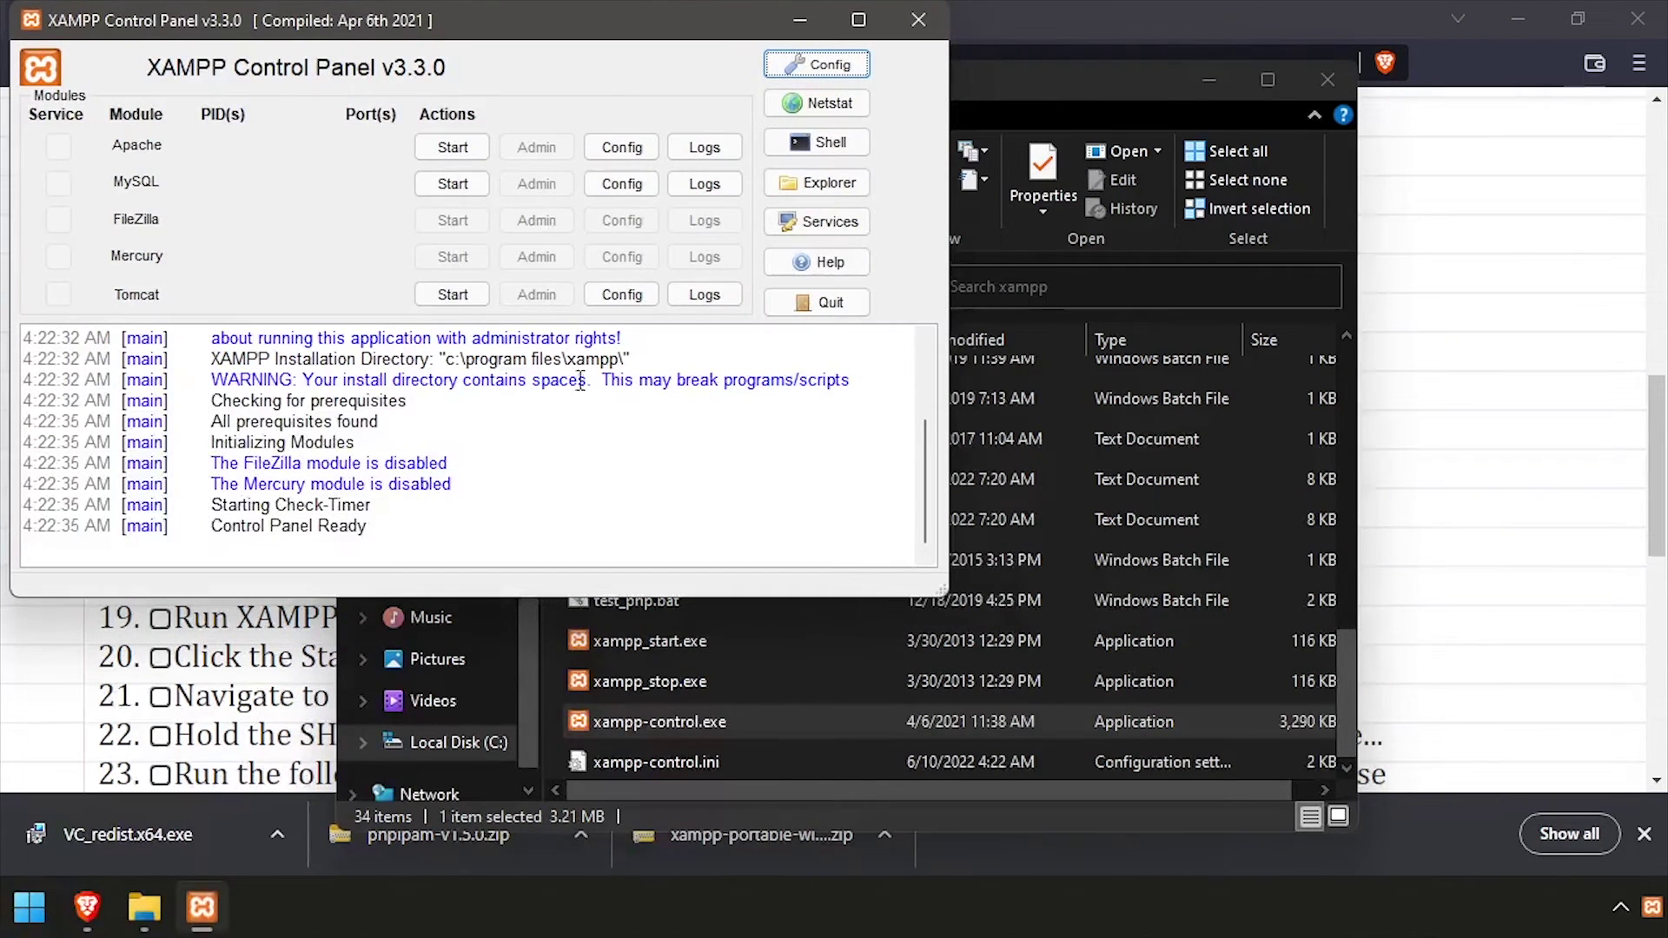
Start Apache and MySQL and allow both through the Windows firewall
click(453, 147)
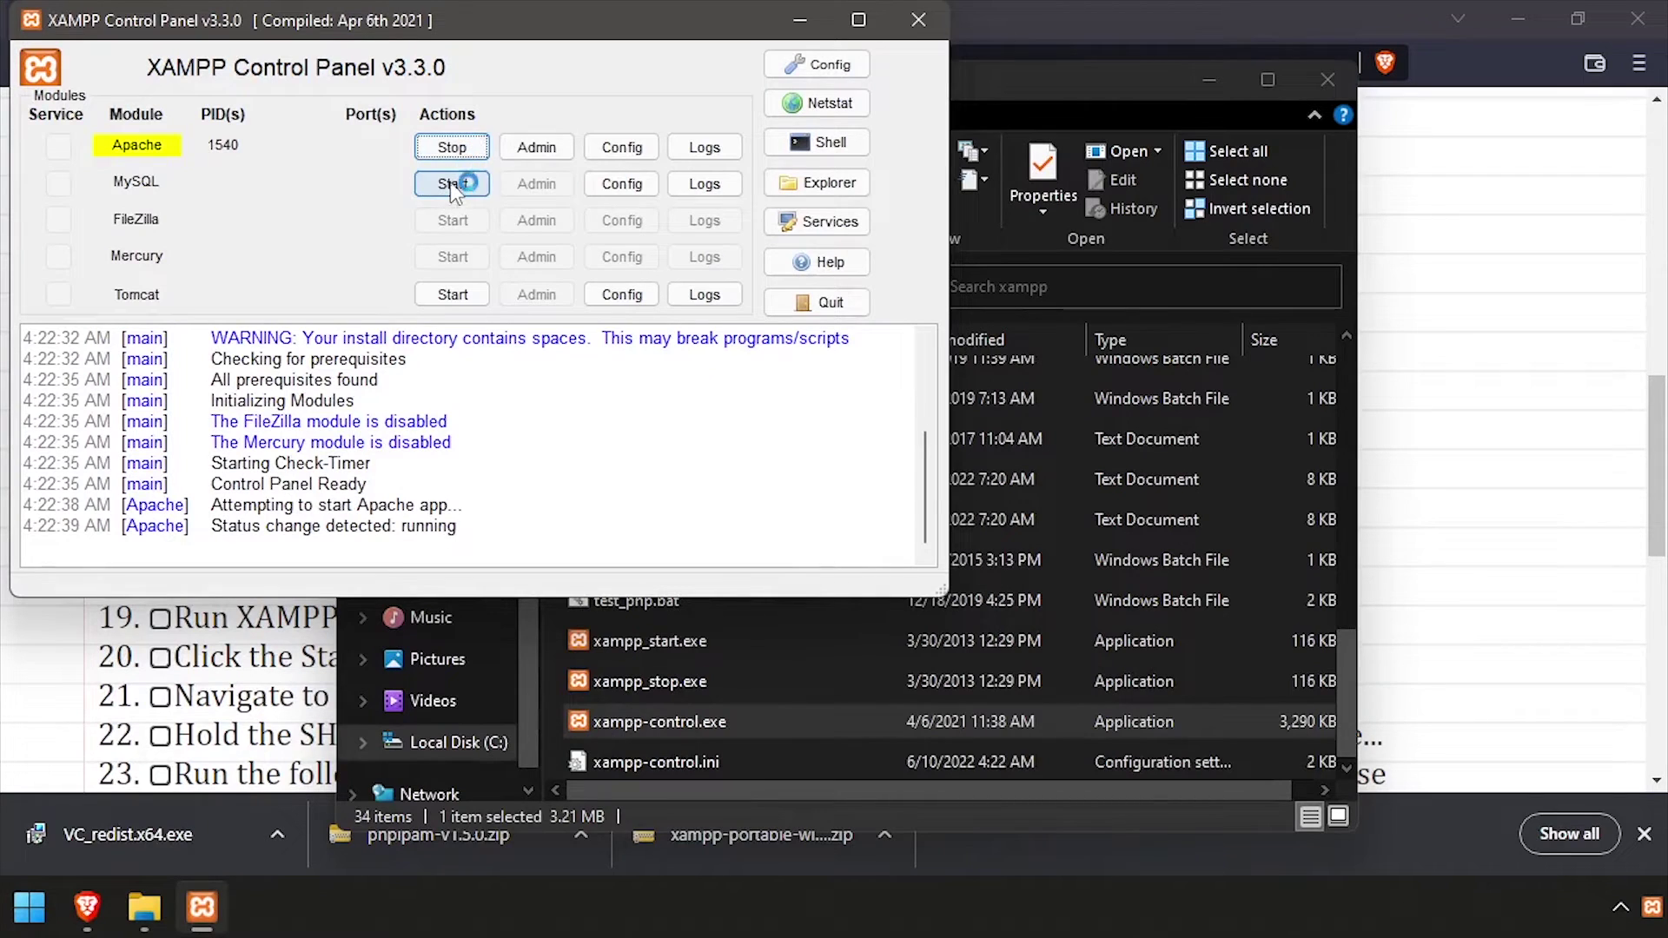
click(451, 185)
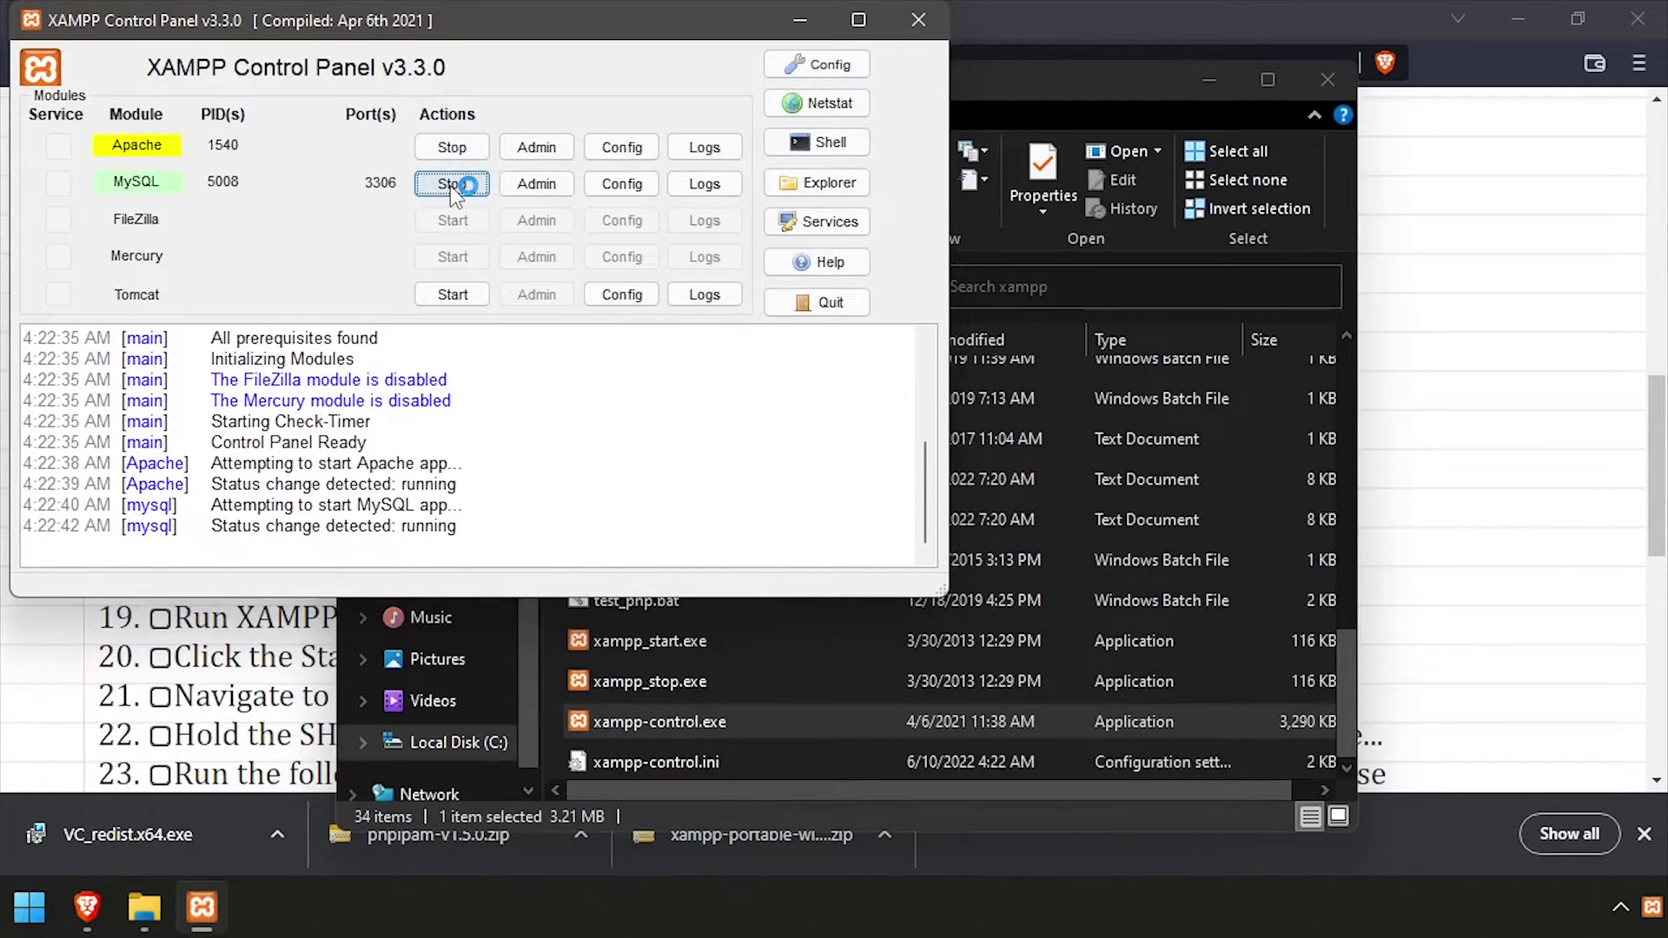
click(971, 677)
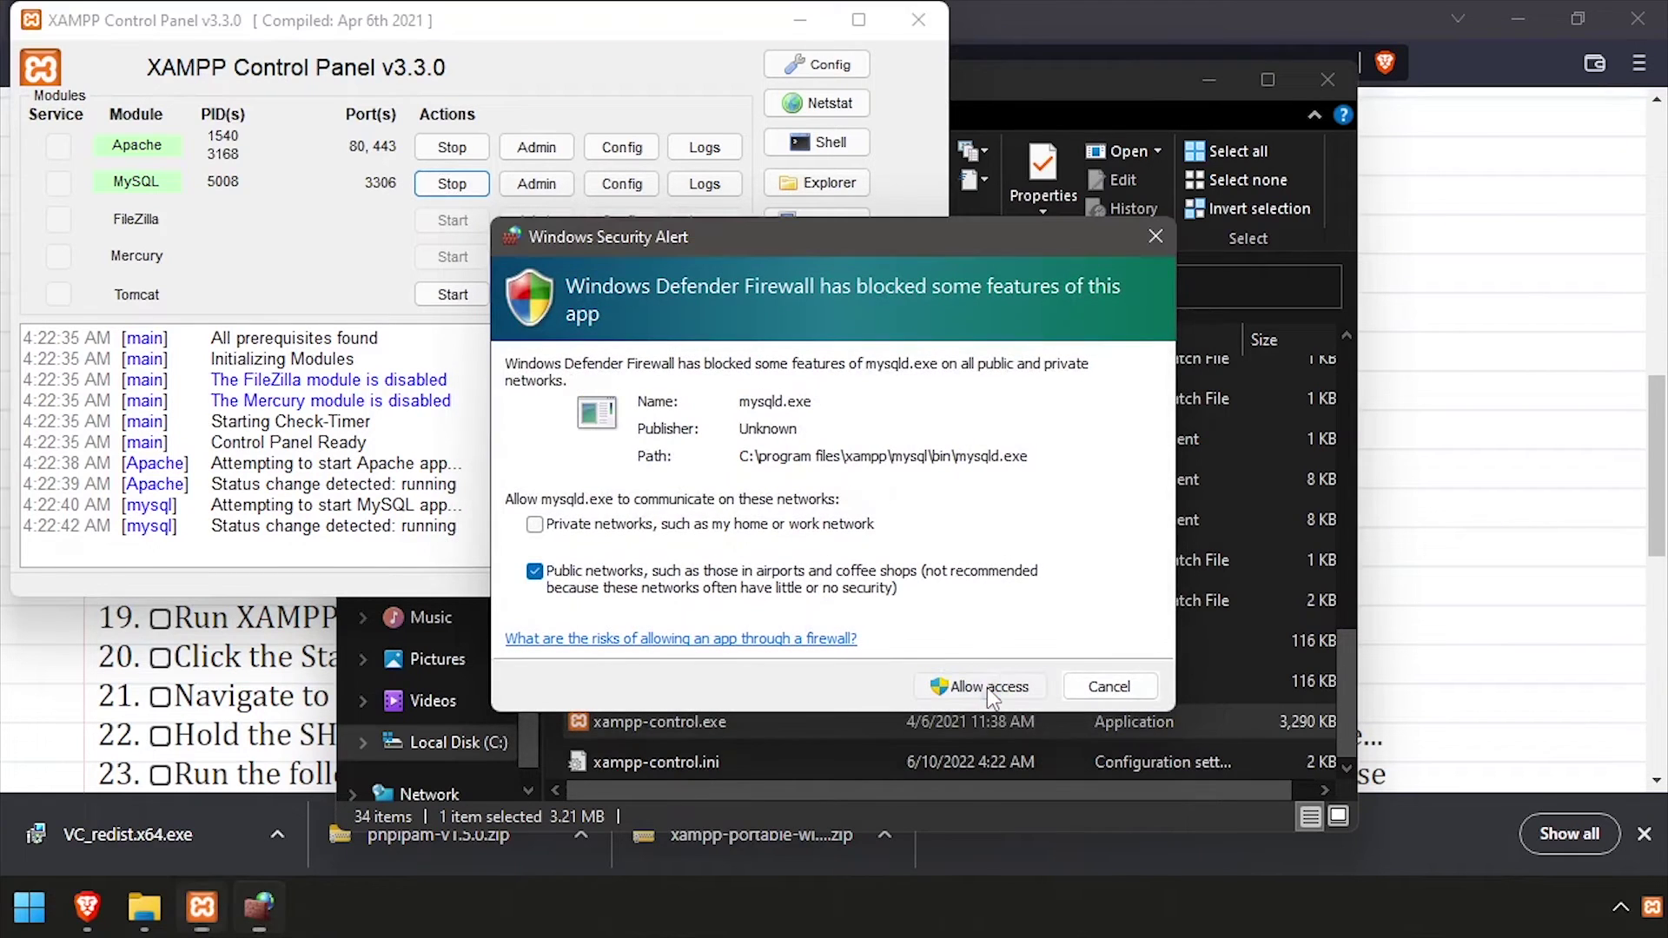
click(987, 686)
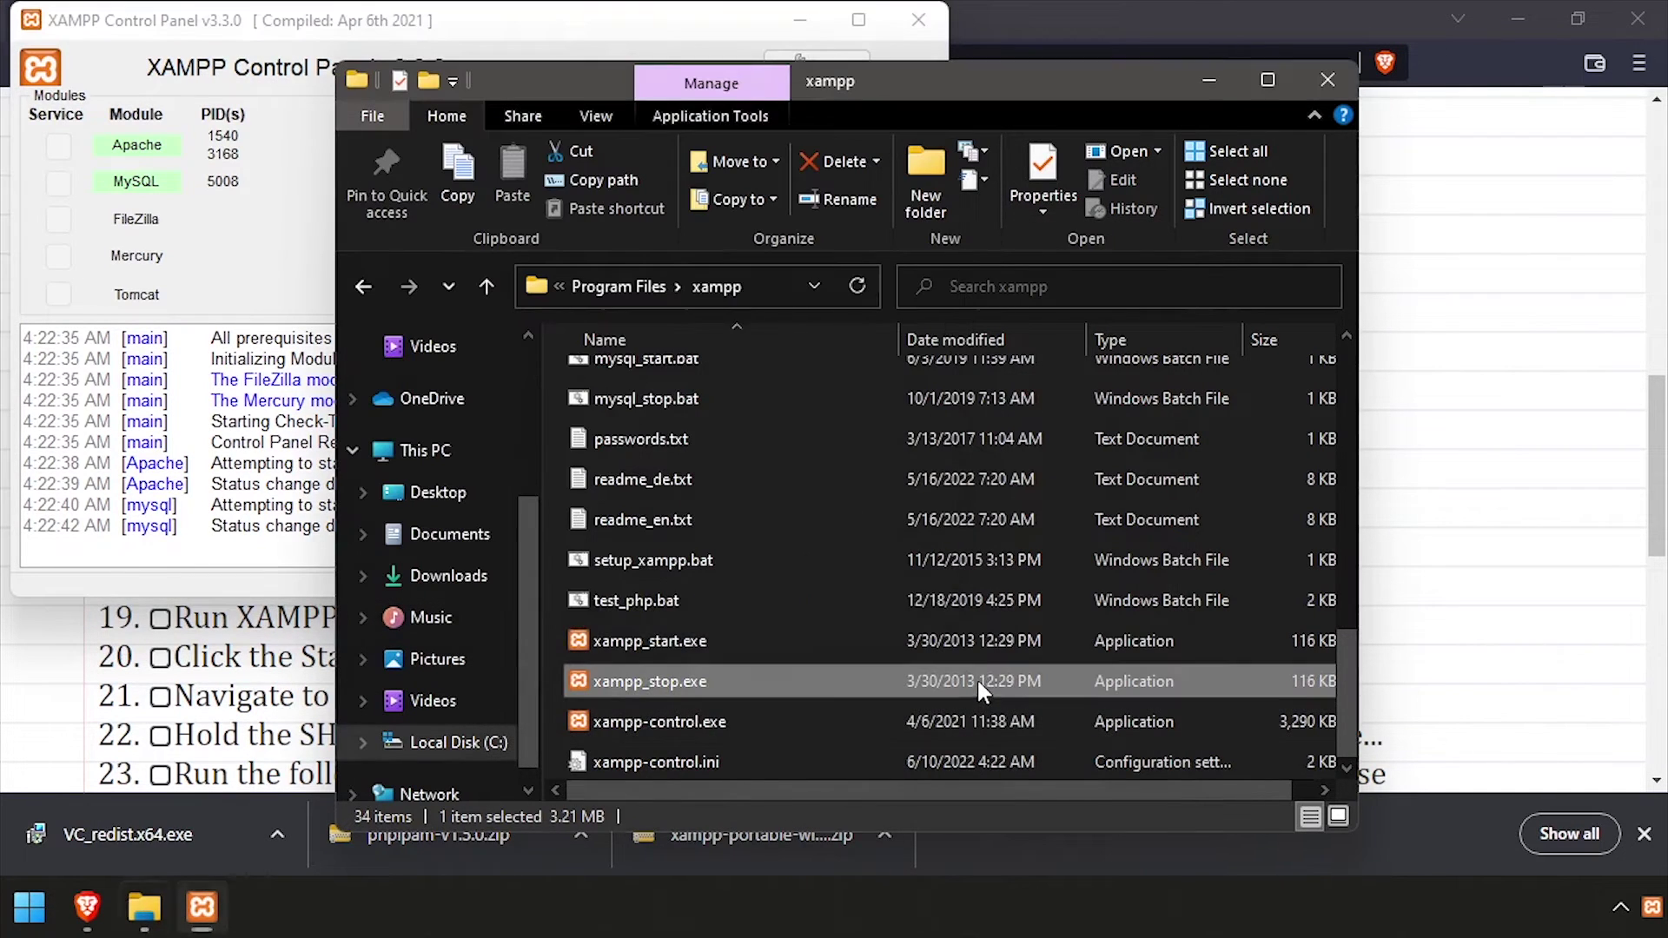
click(630, 287)
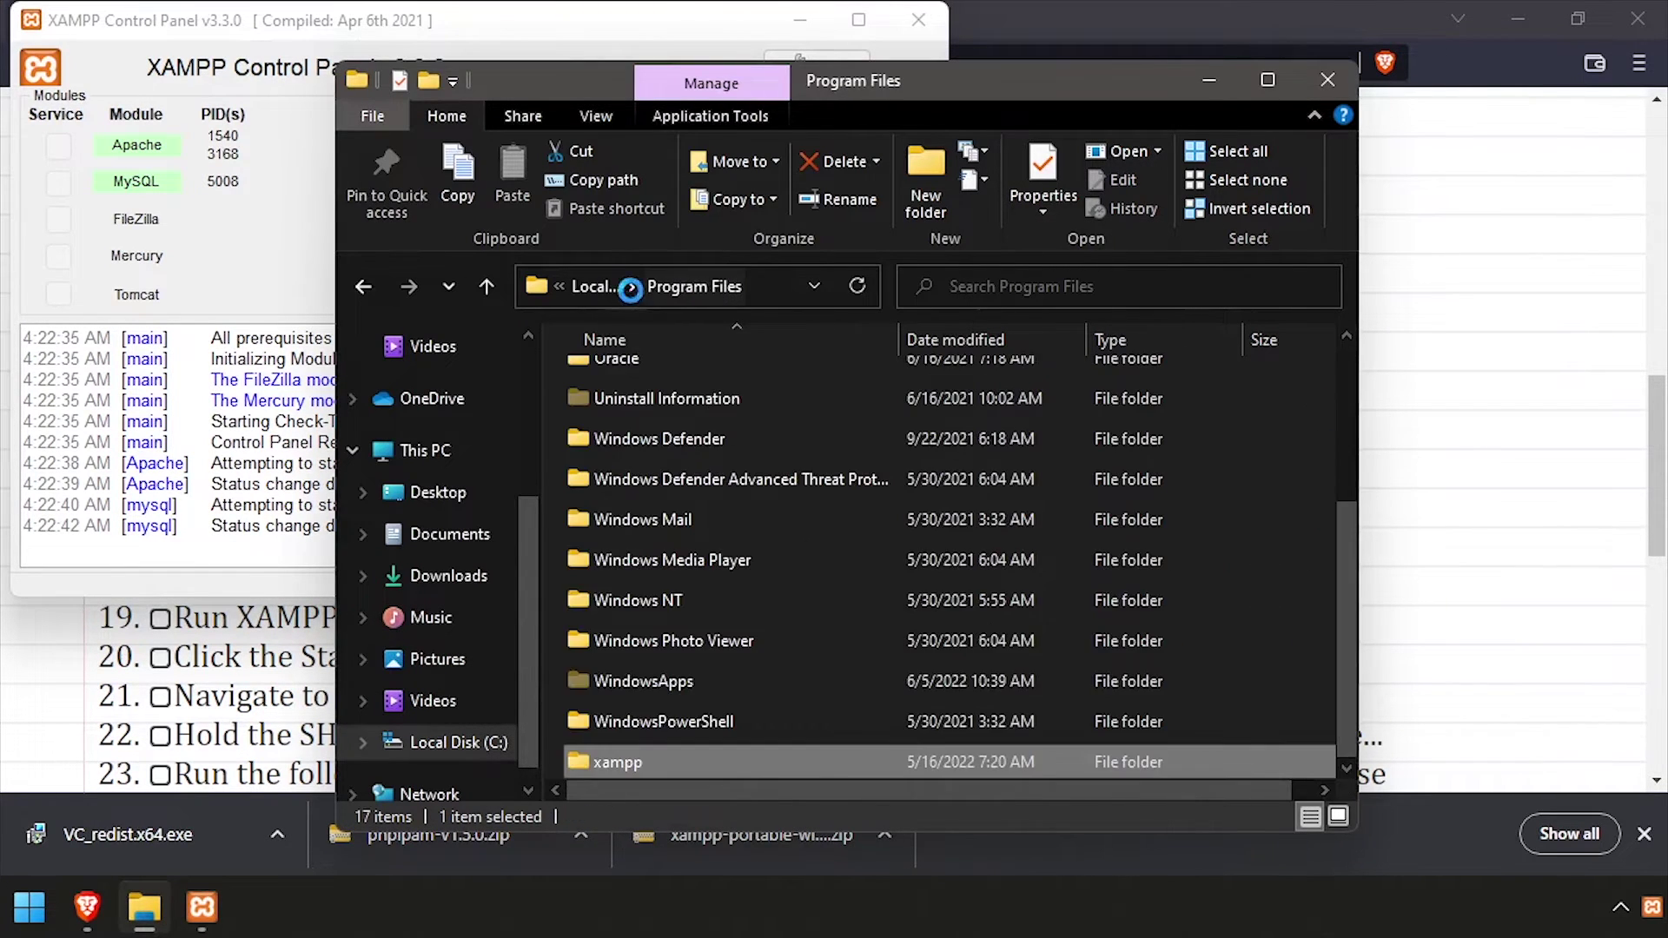
Browse to xampp\mysql\bin and open a PowerShell window in that folder
key(alt+Left)
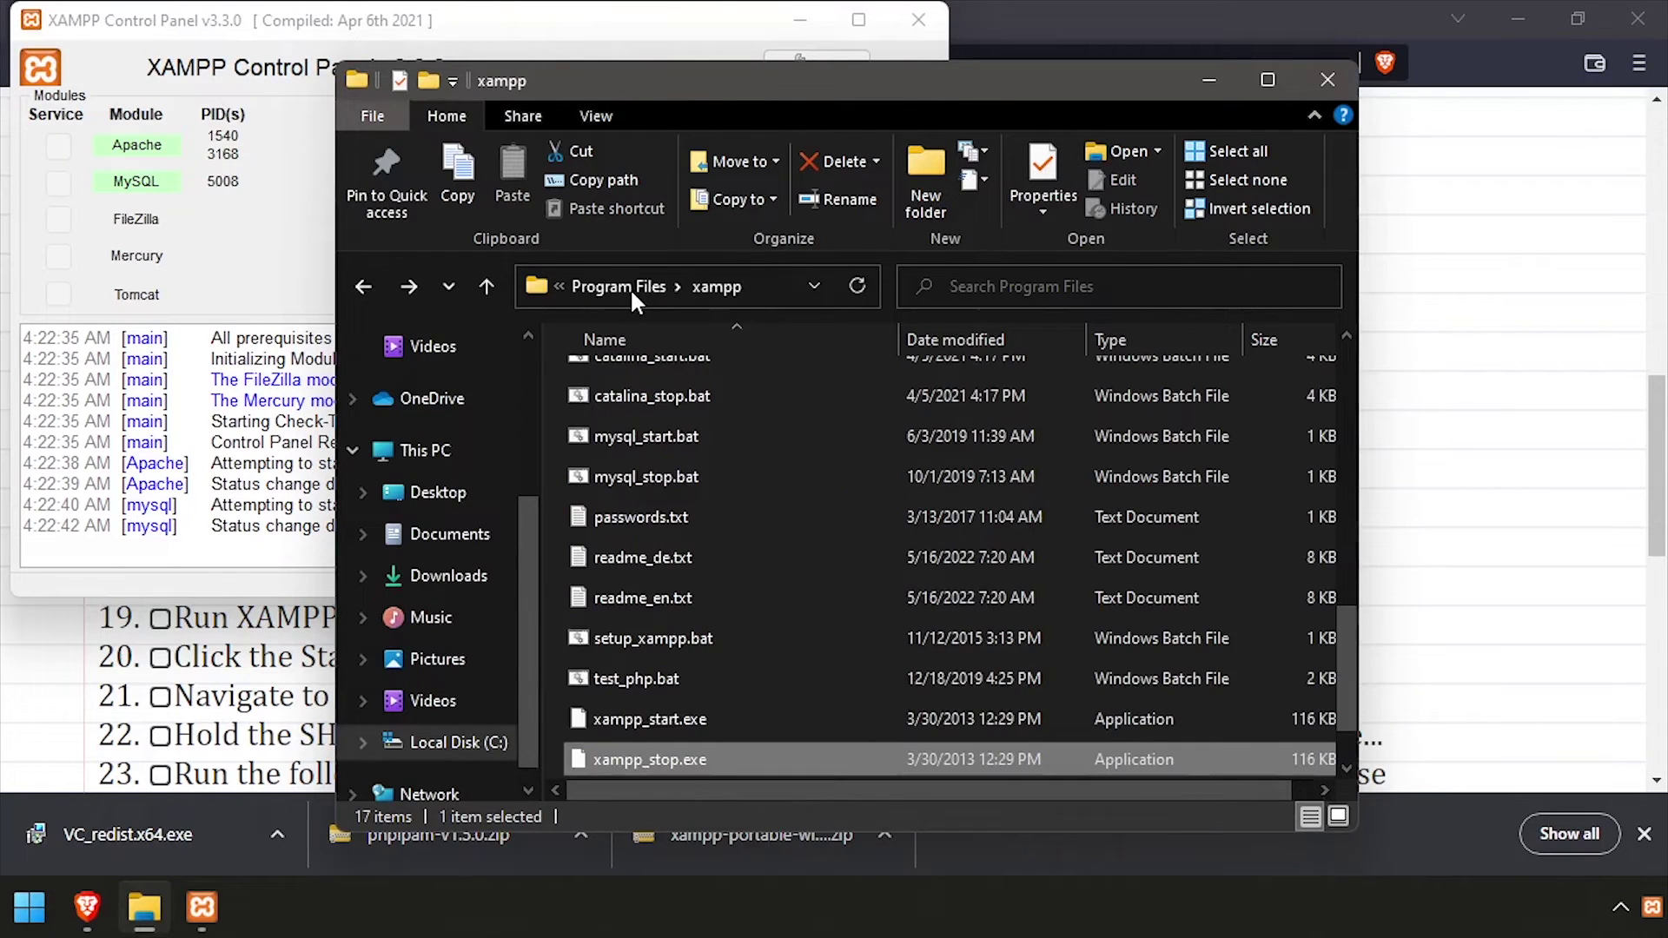
scroll(669, 394, up, 8)
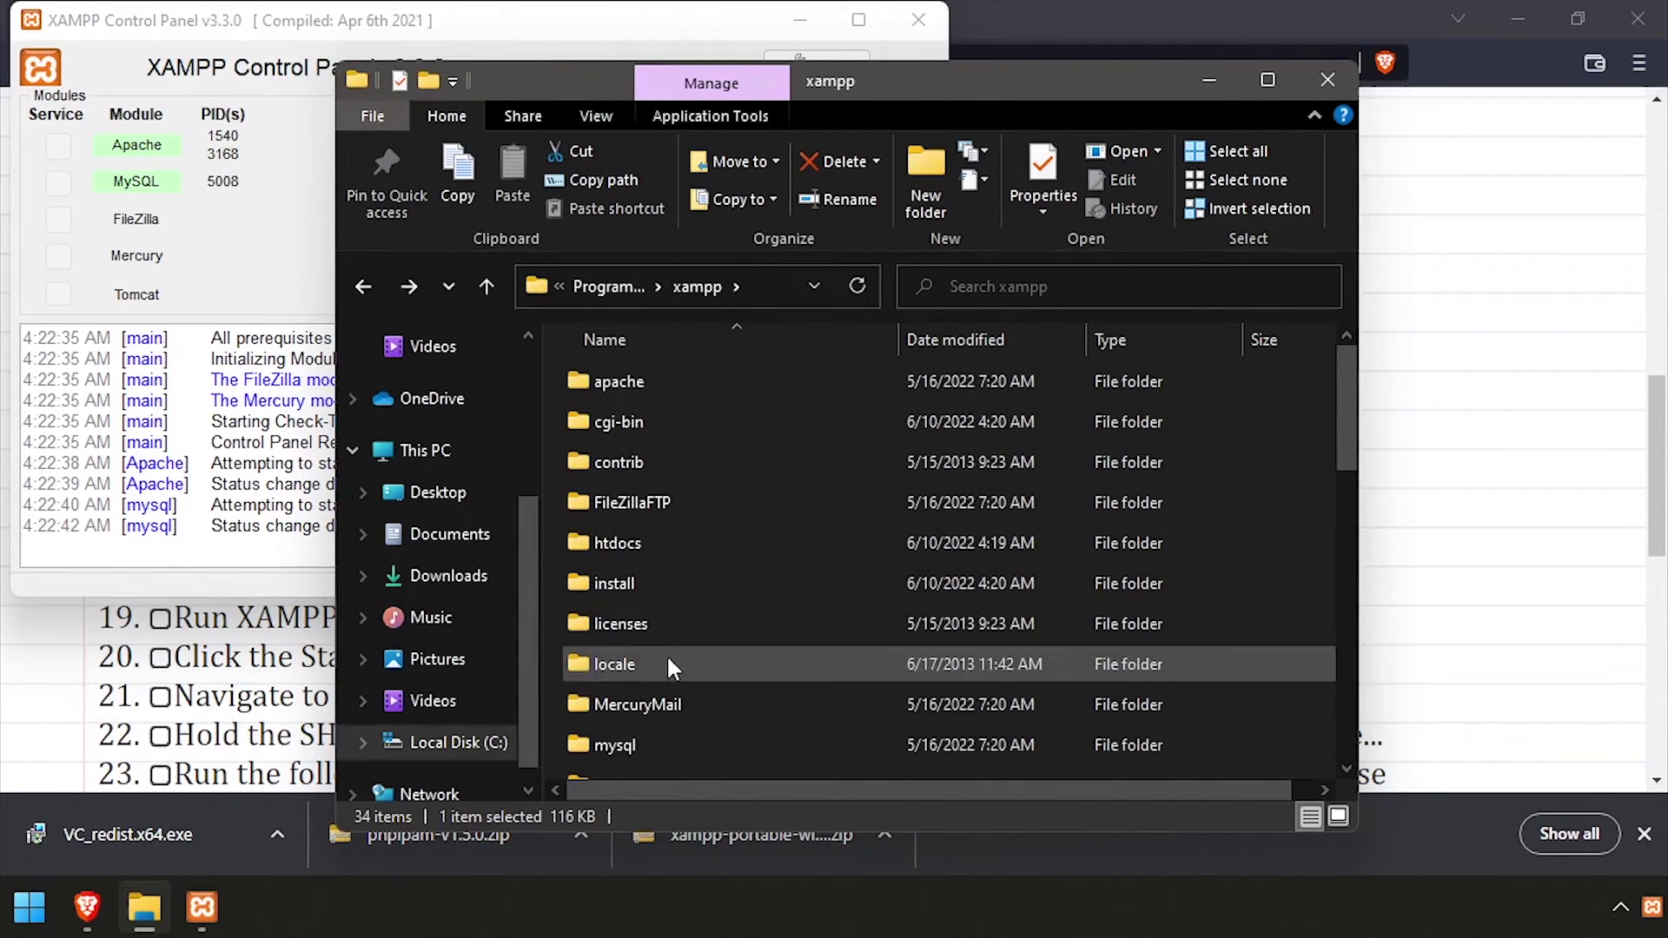
double_click(632, 731)
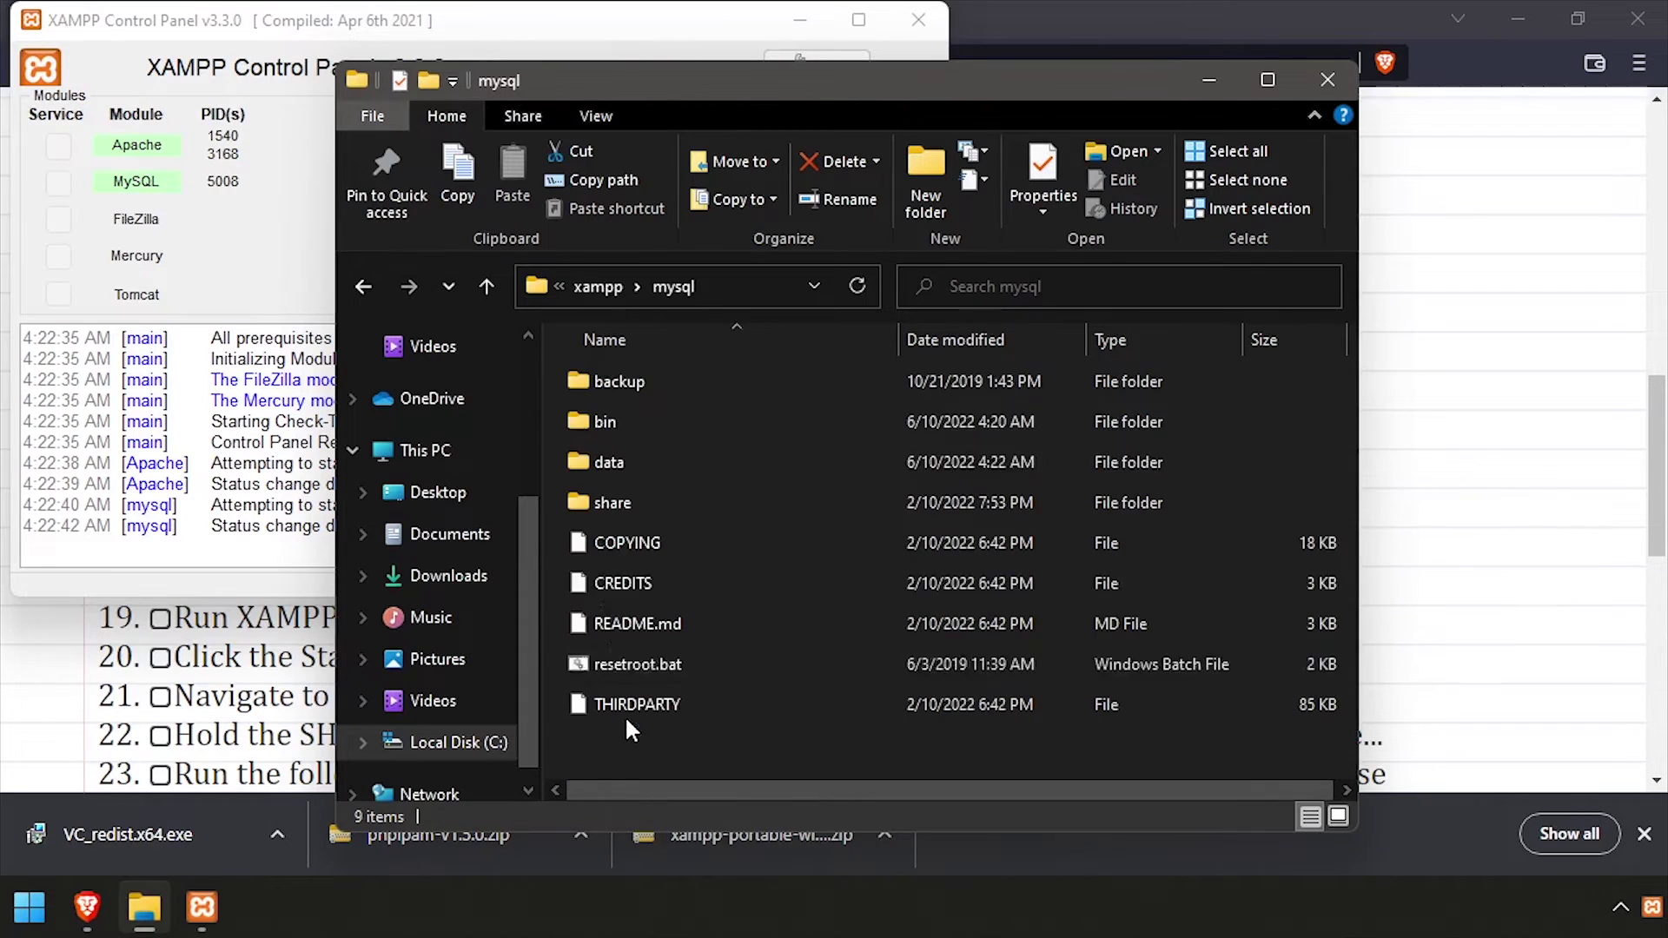
click(596, 420)
double_click(597, 420)
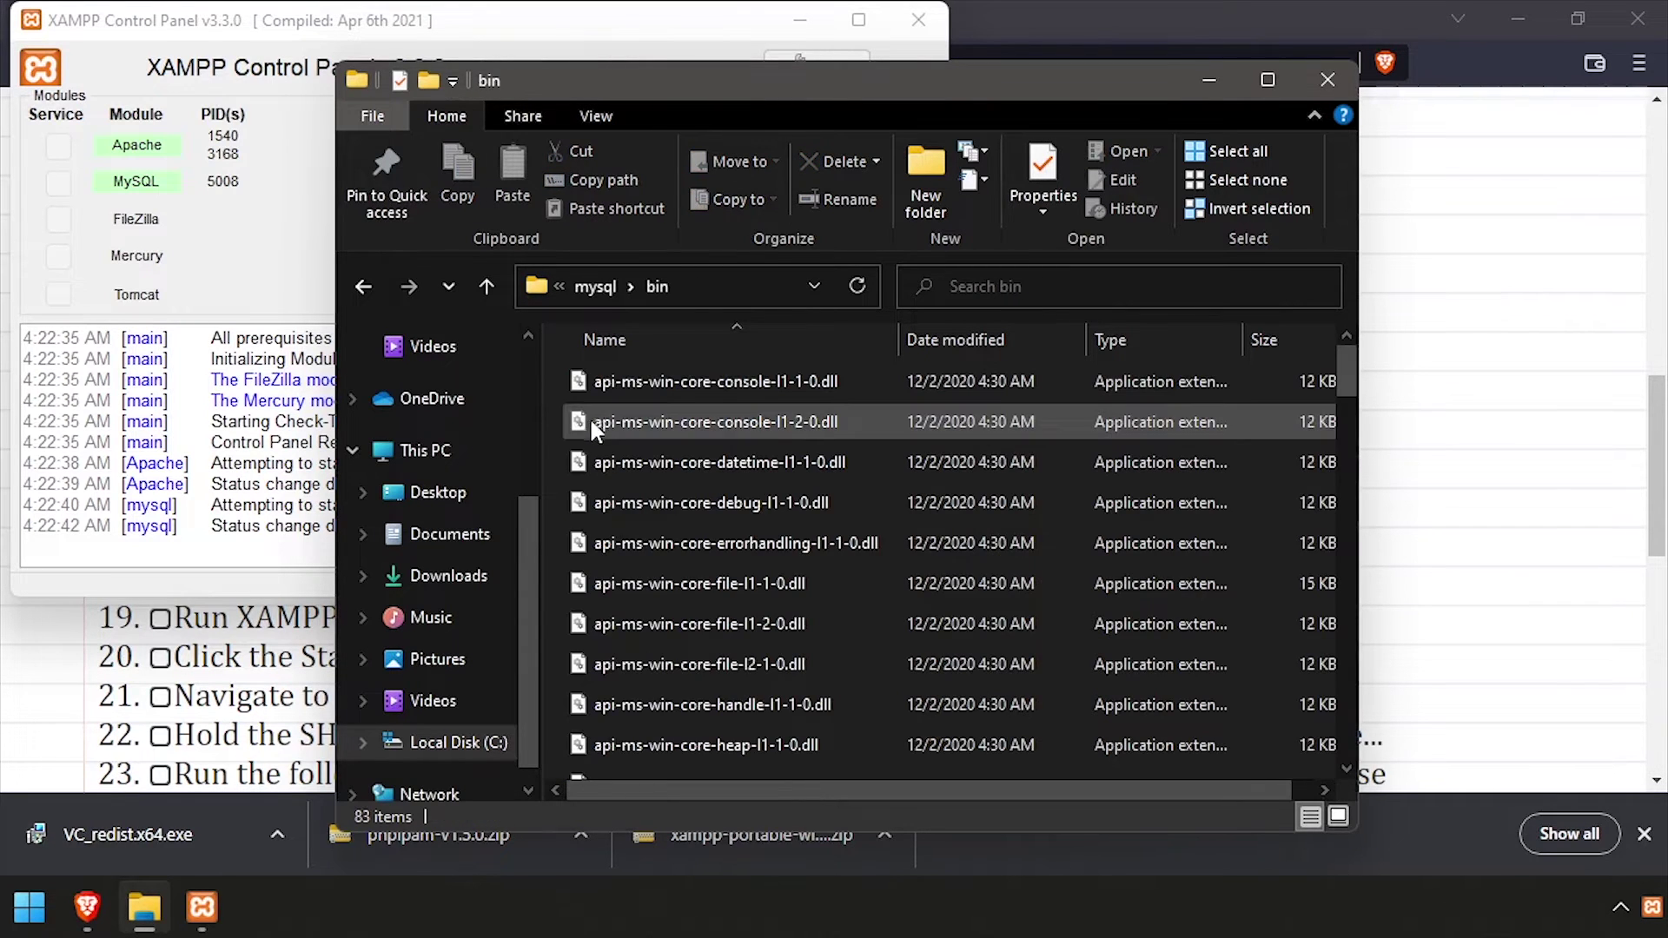
right_click(562, 450)
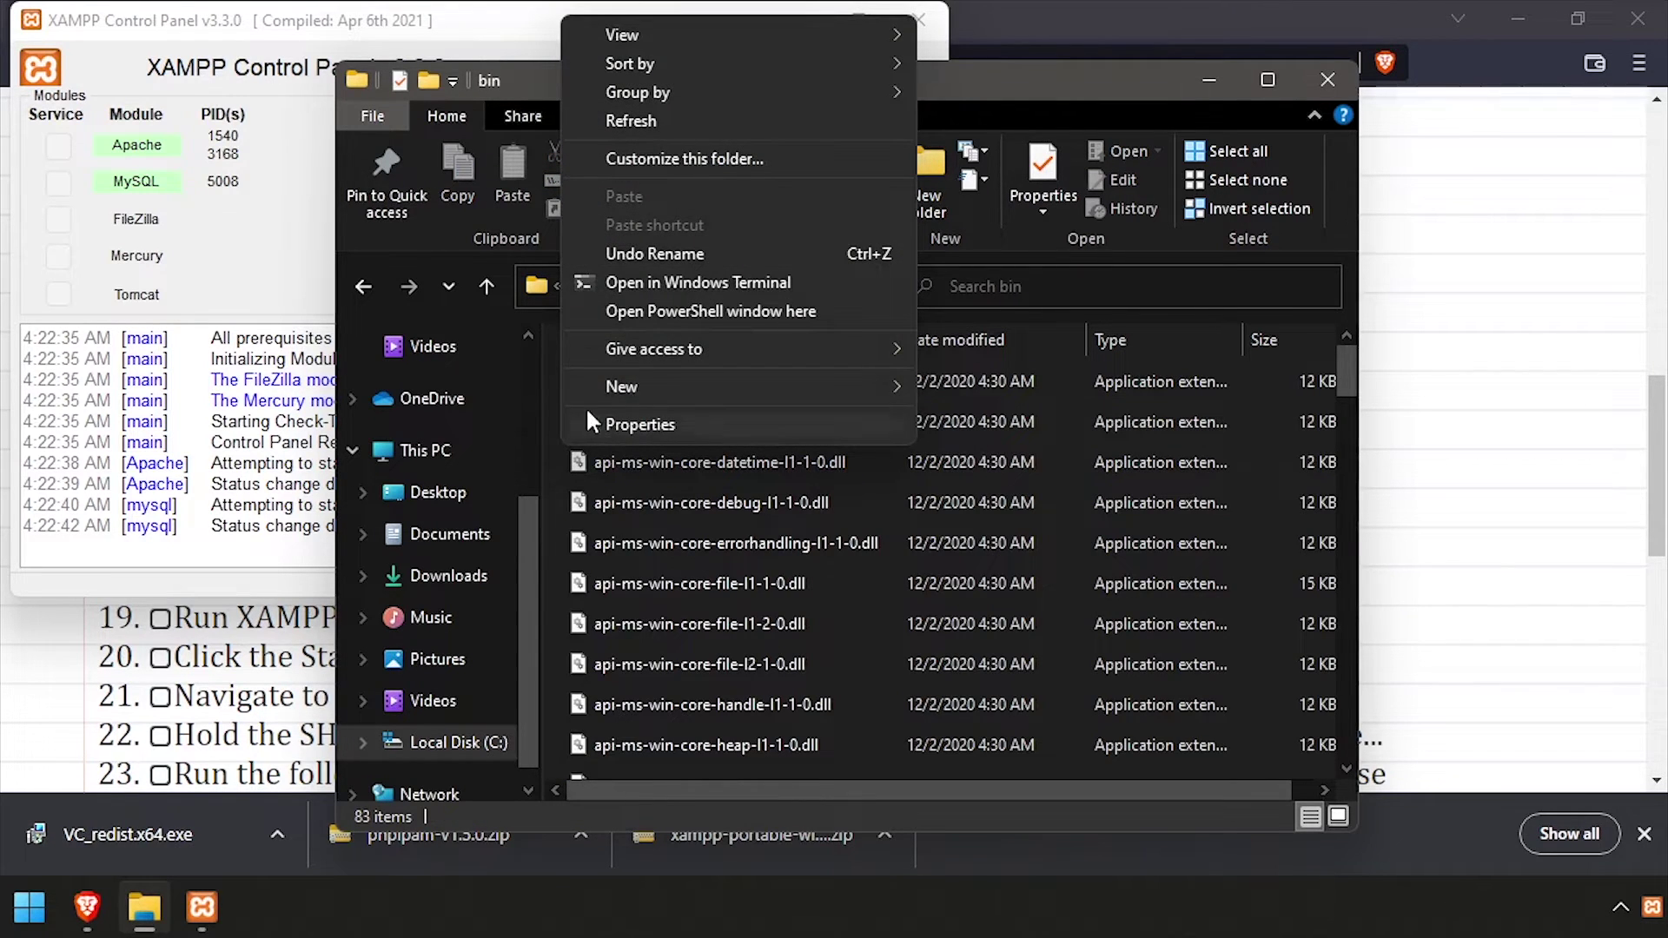
click(717, 311)
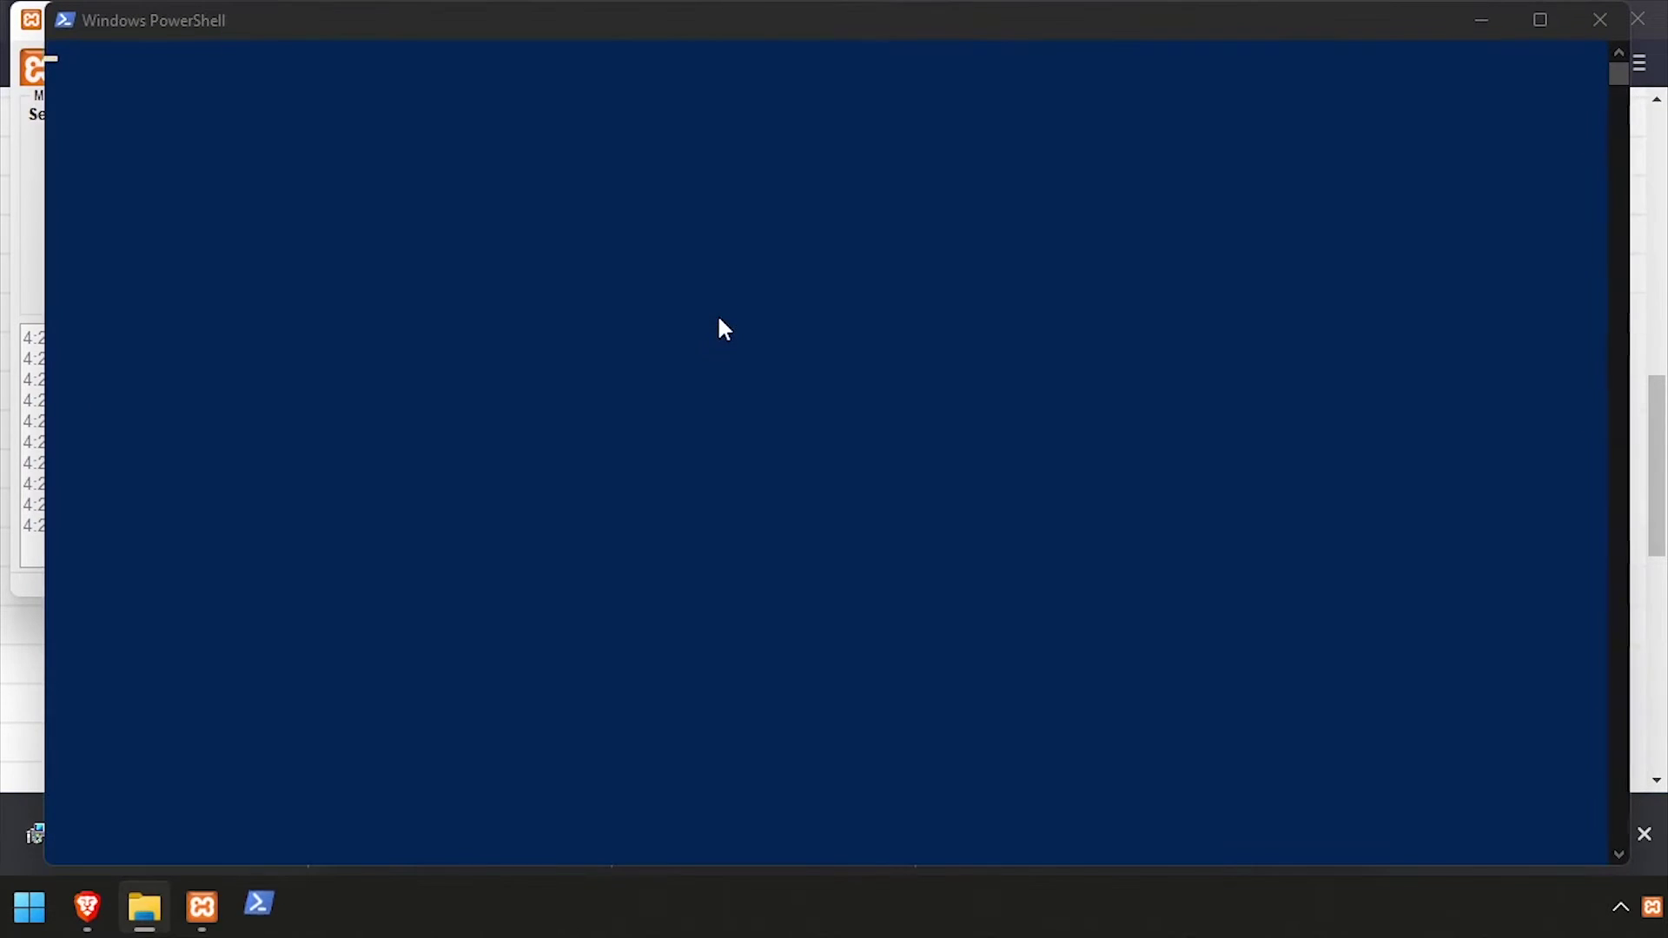
Log in to the MariaDB monitor in PowerShell using the tutorial's command
key(alt+Tab)
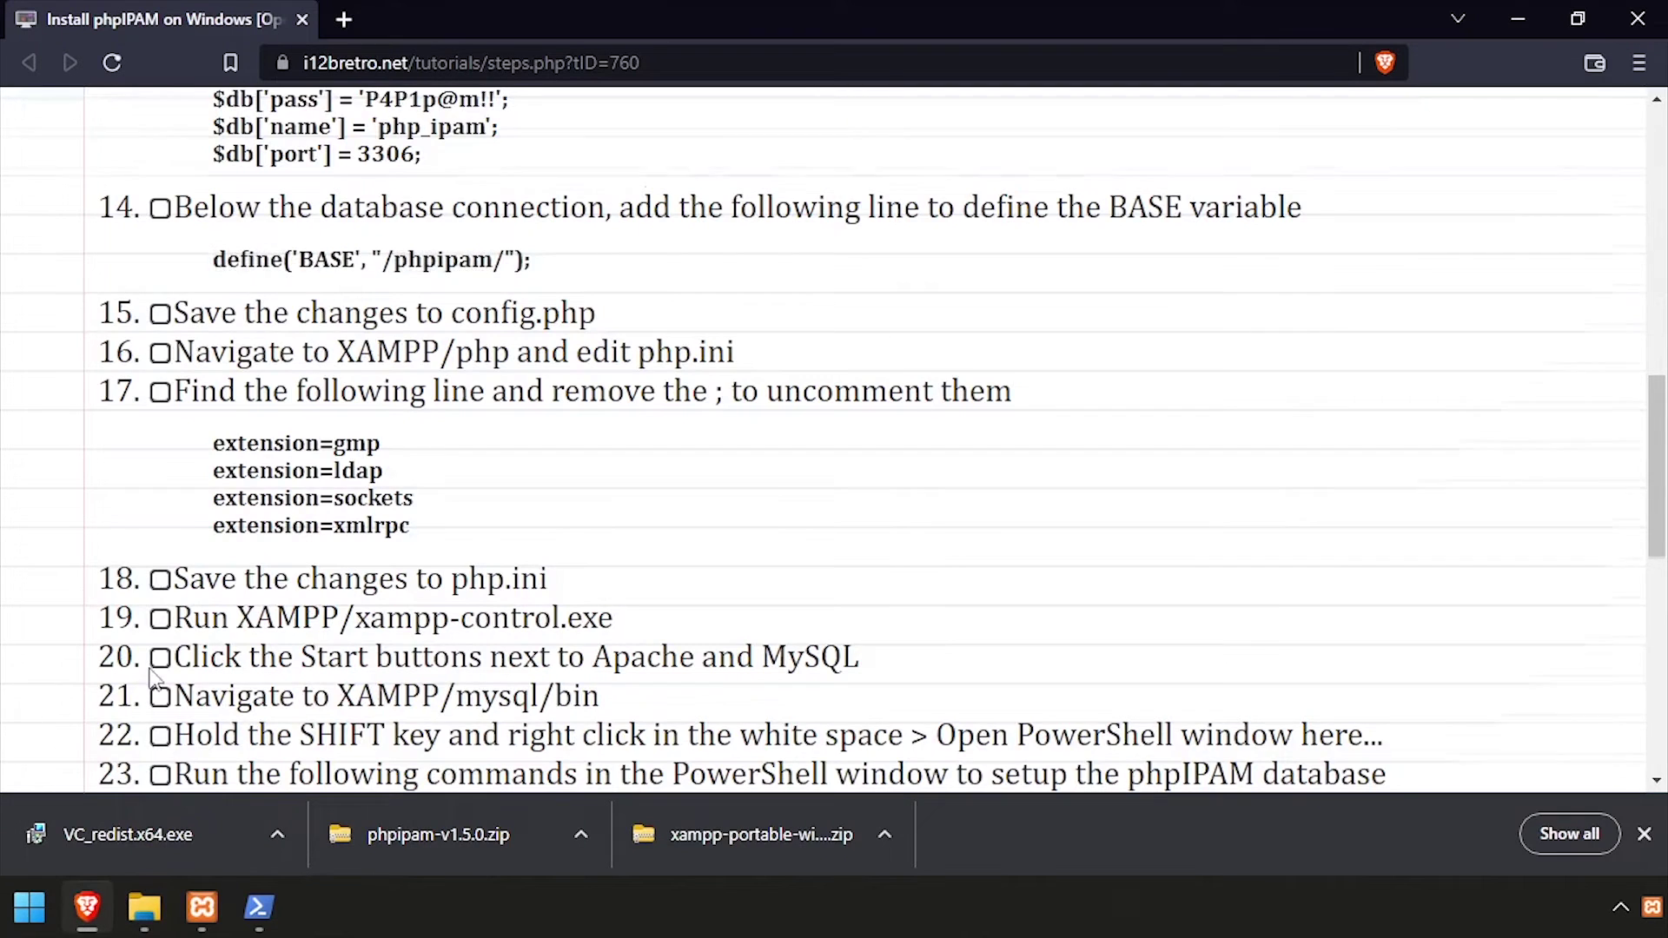
scroll(160, 627, down, 6)
click(168, 176)
key(alt+Tab)
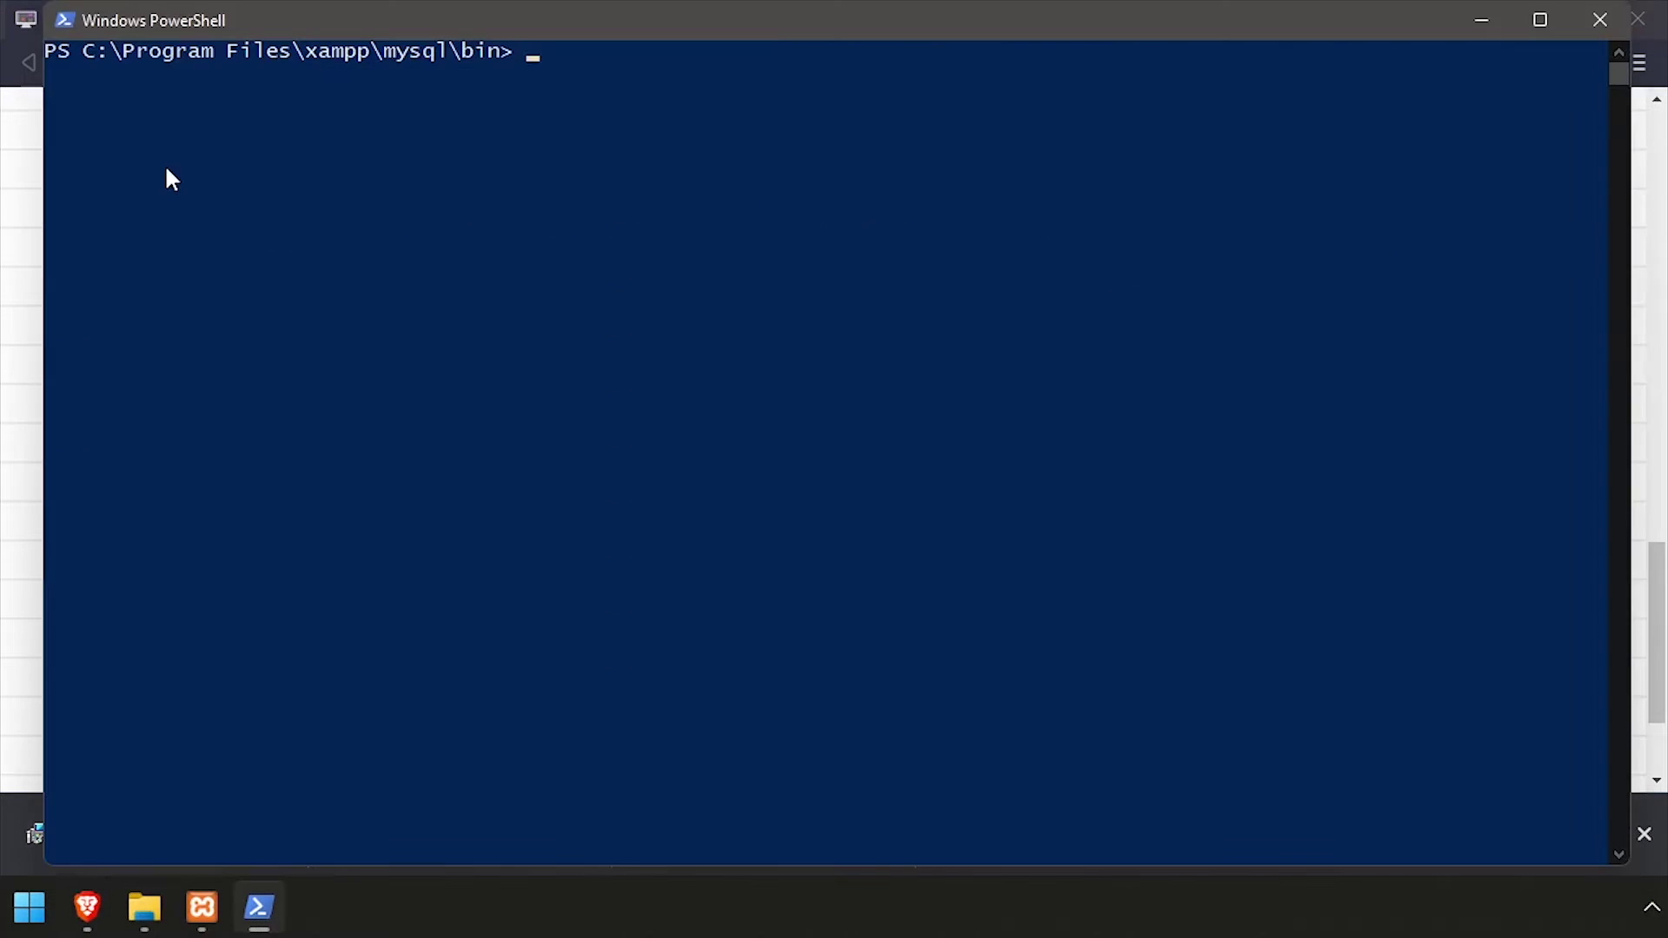
key(ctrl+v)
key(Return)
Create the php_ipam database and grant php_ipam_rw full rights on it
key(alt+Tab)
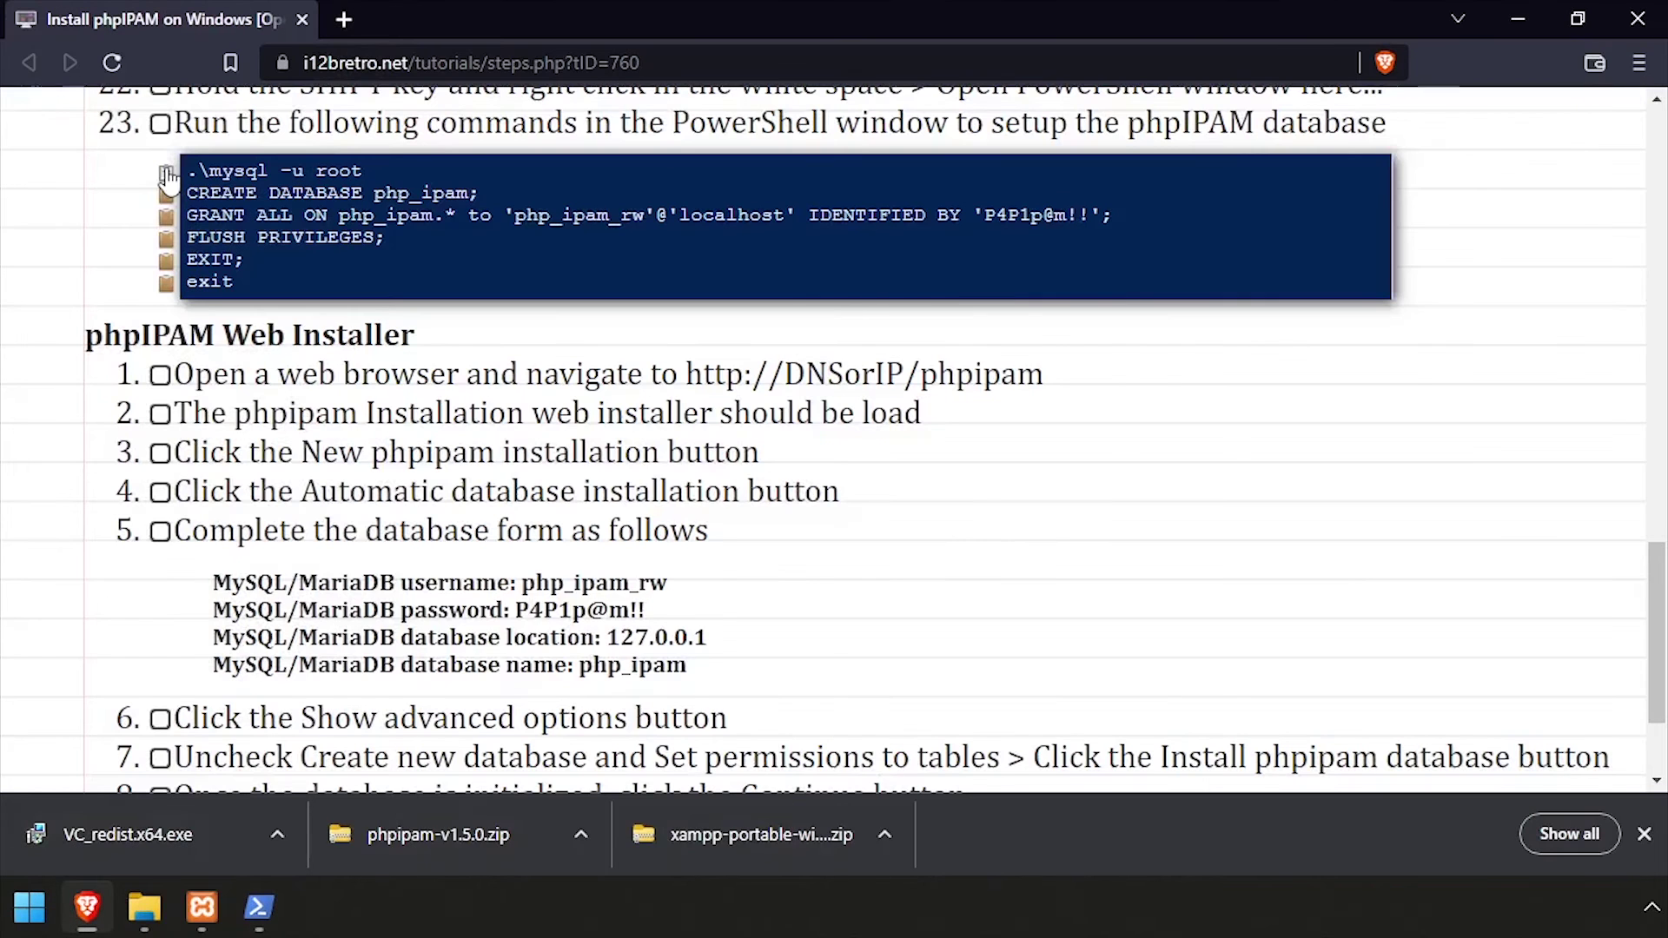
click(166, 192)
key(alt+Tab)
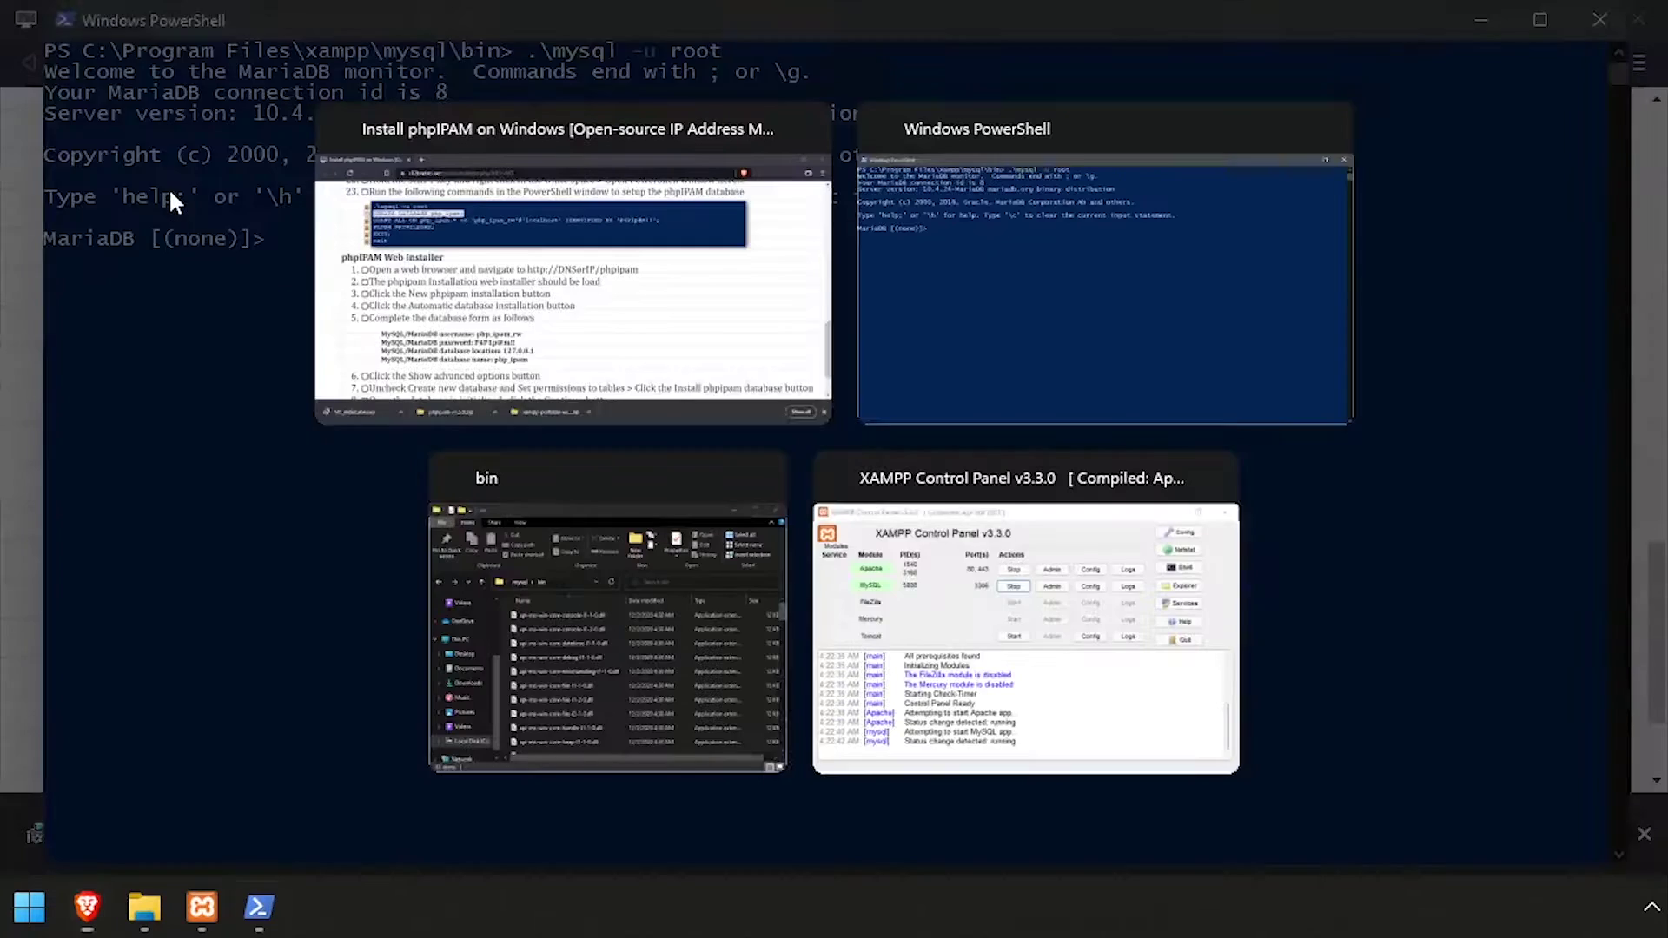
key(ctrl+v)
key(Return)
key(alt+Tab)
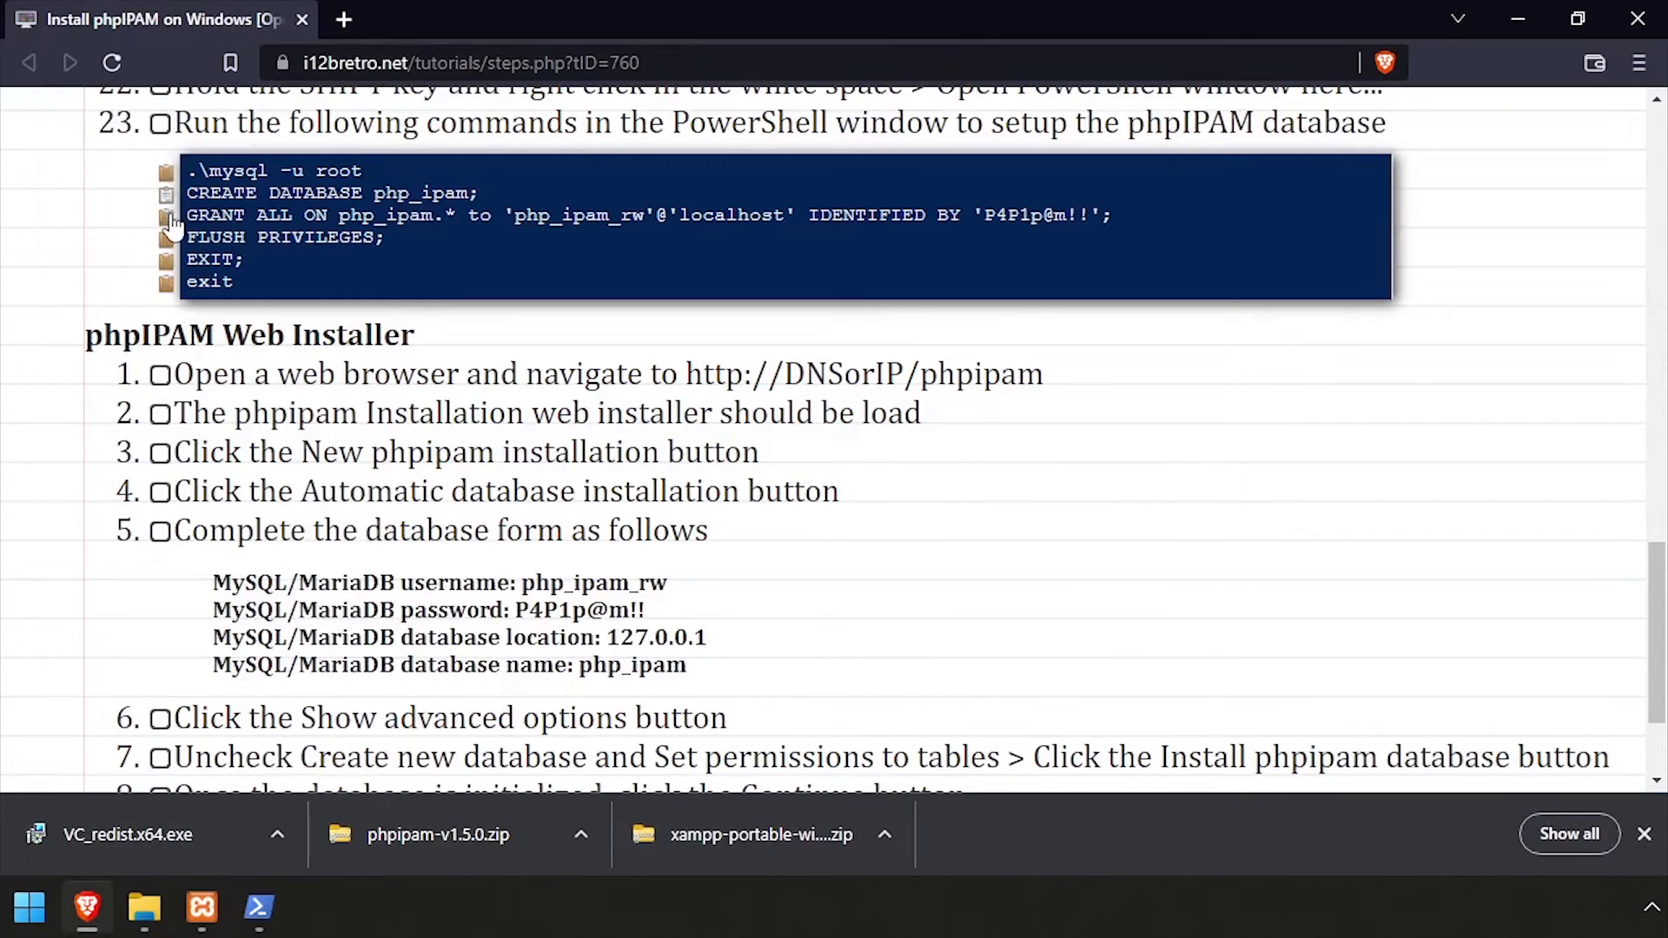
click(168, 217)
key(alt+Tab)
key(ctrl+v)
key(Return)
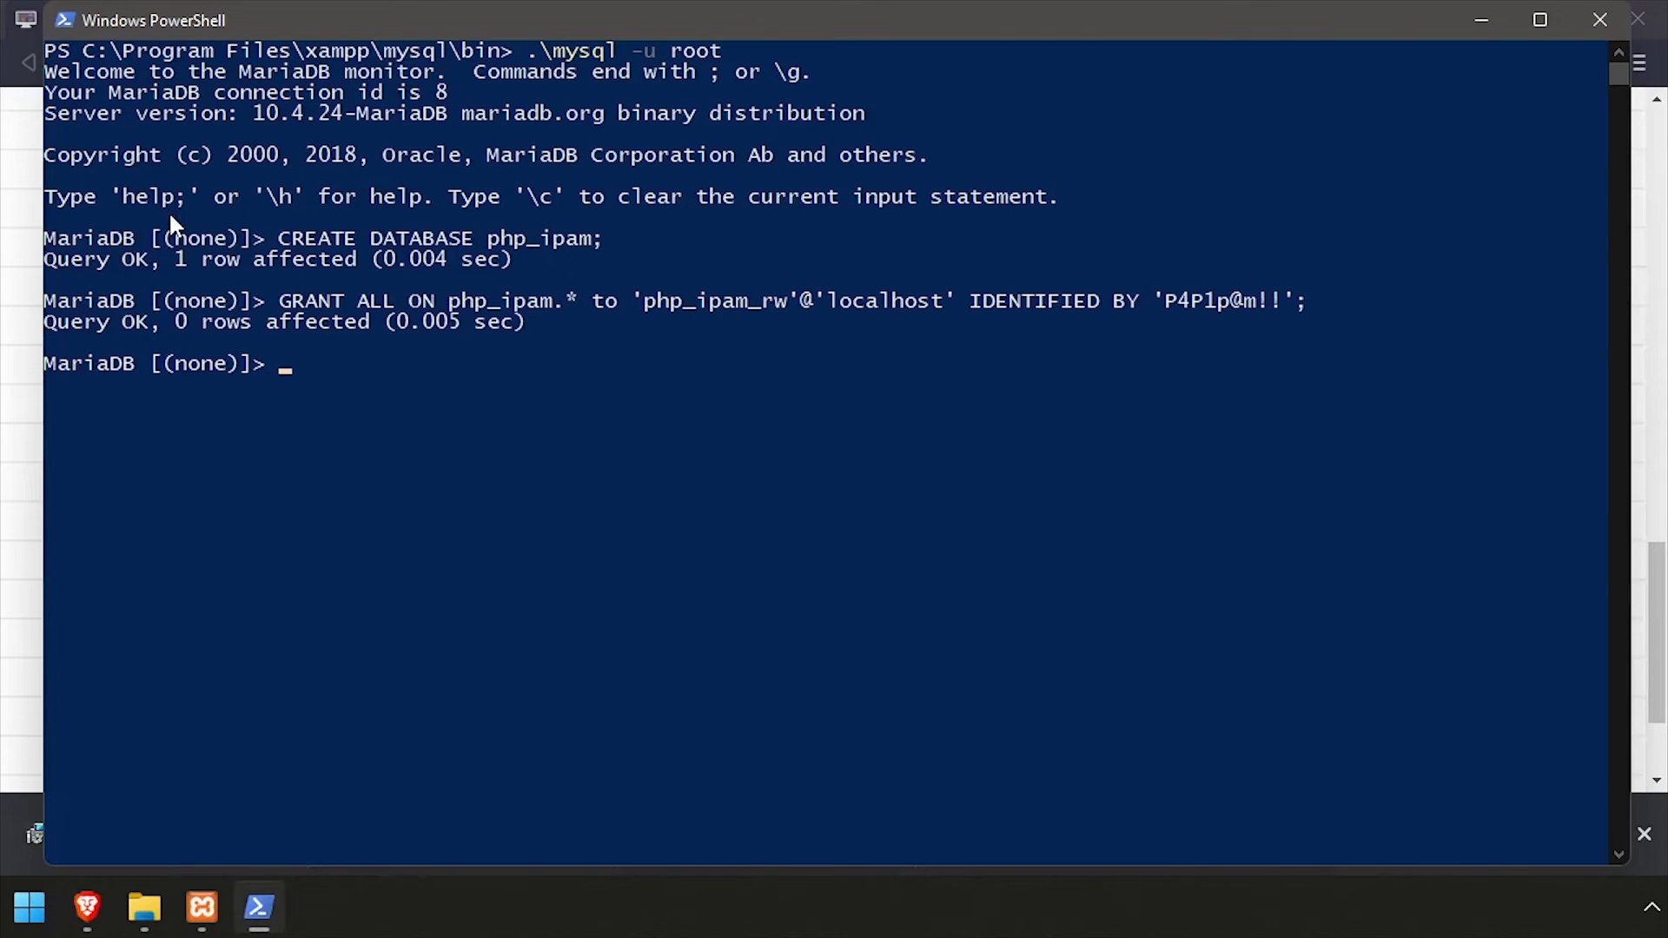
Flush privileges, then exit the MariaDB monitor and the PowerShell session
key(alt+Tab)
click(166, 237)
key(alt+Tab)
key(ctrl+v)
key(Return)
text(exit;)
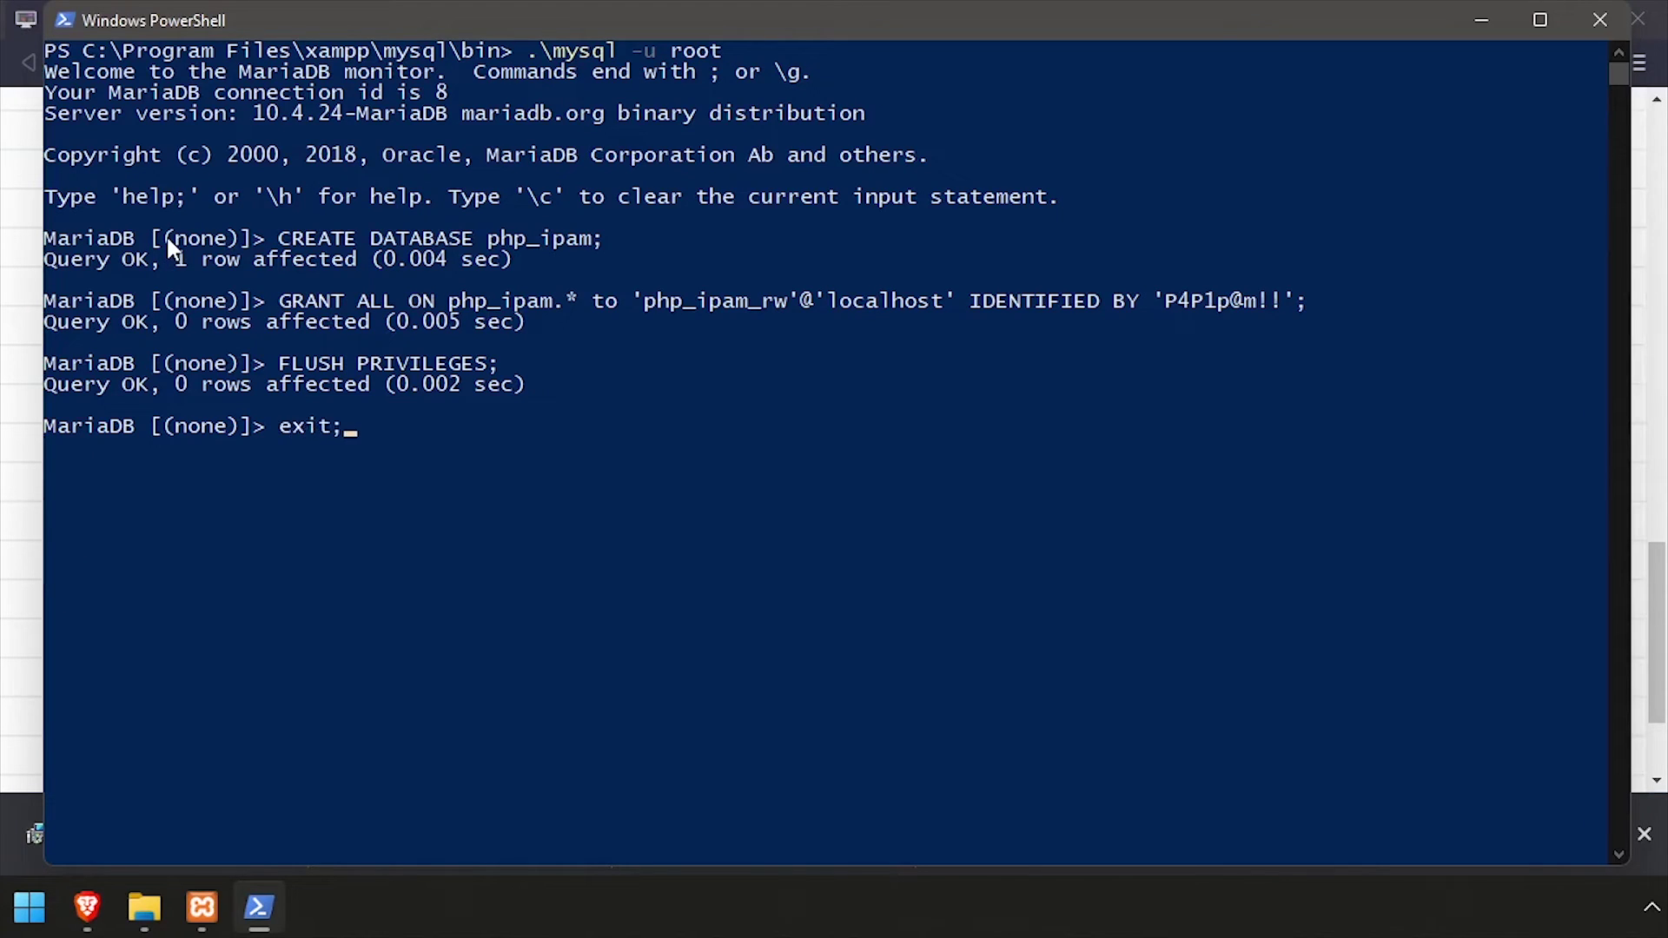
key(Return)
text(exit)
key(Return)
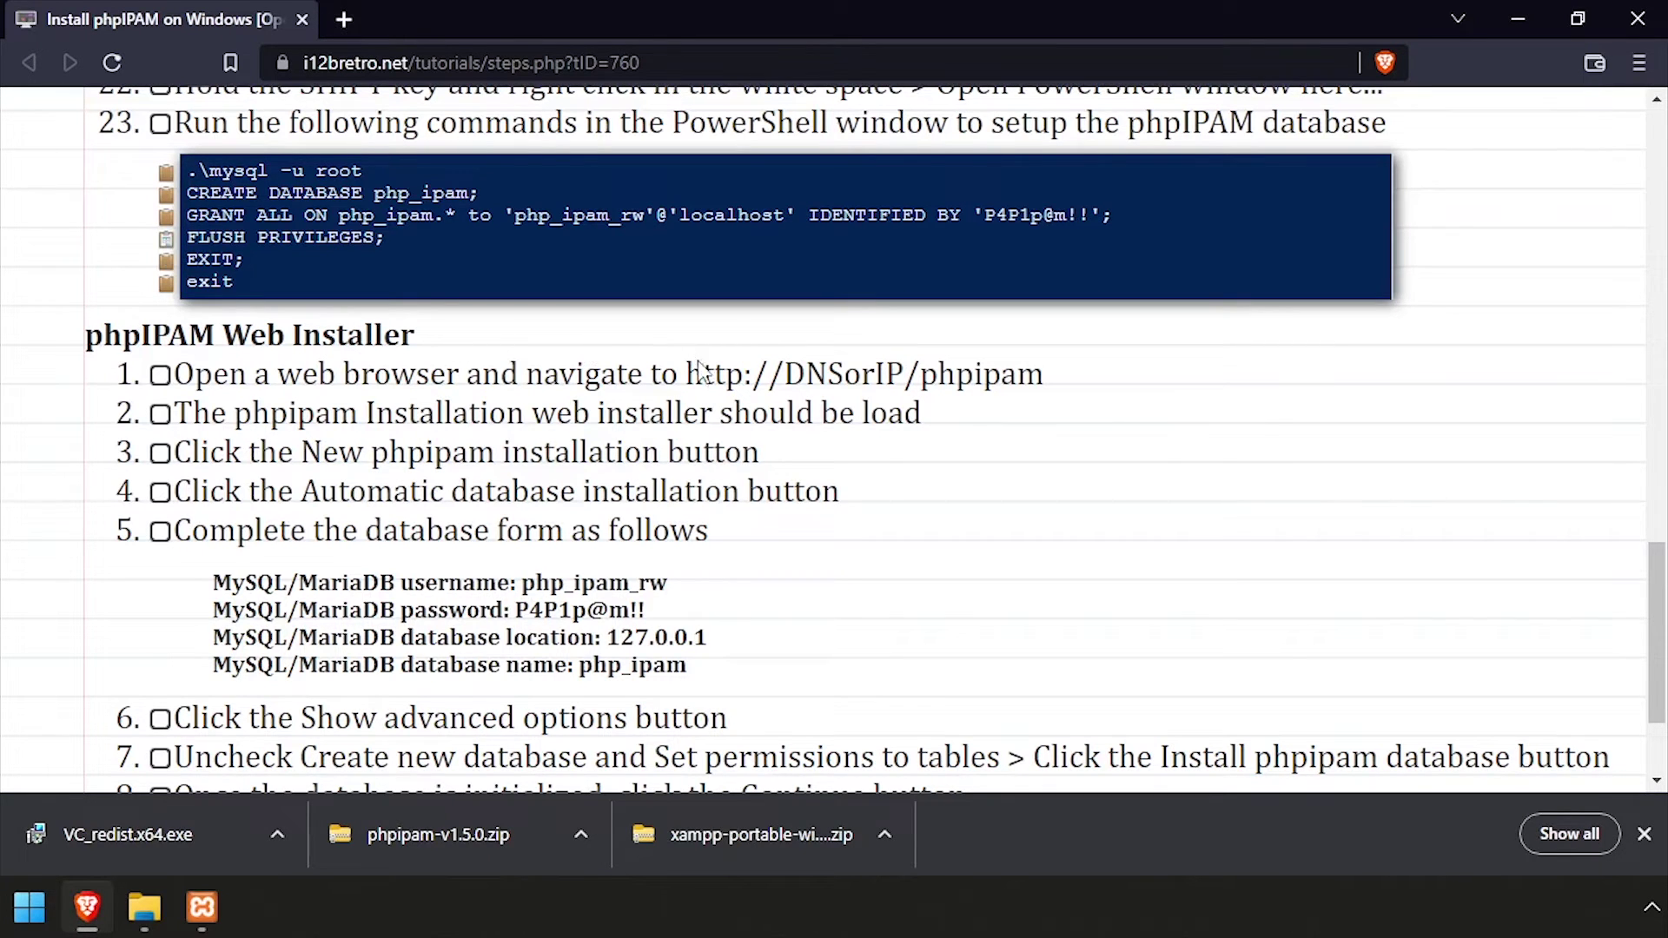
drag(686, 374, 1043, 373)
key(ctrl+c)
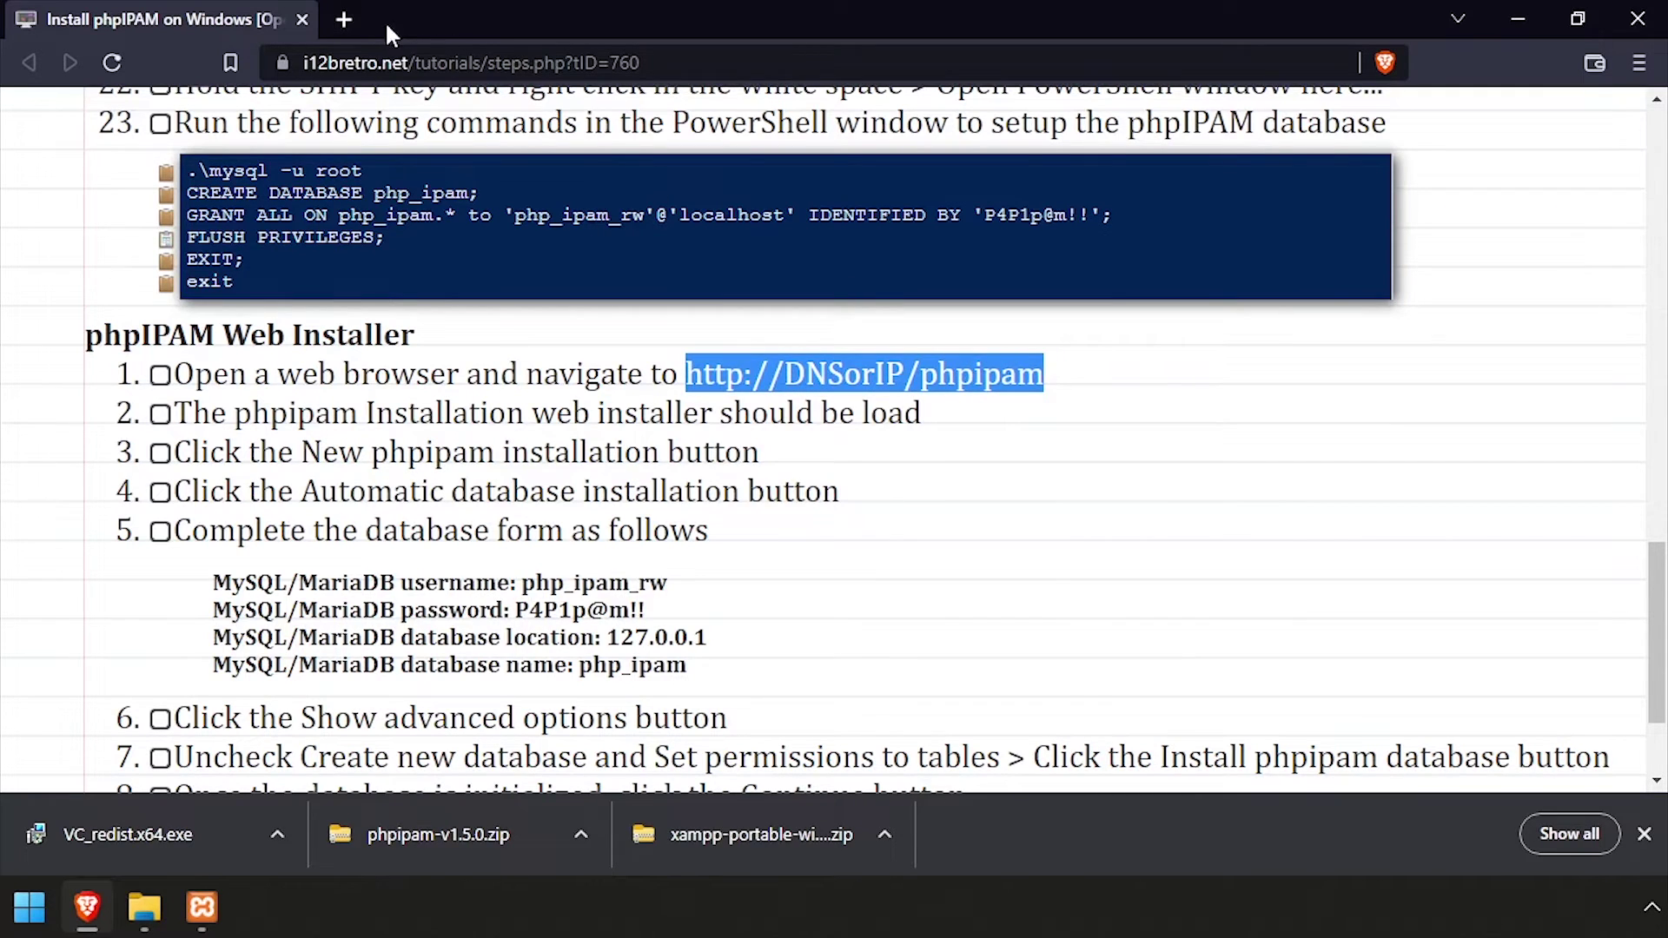
click(344, 19)
key(ctrl+v)
double_click(414, 61)
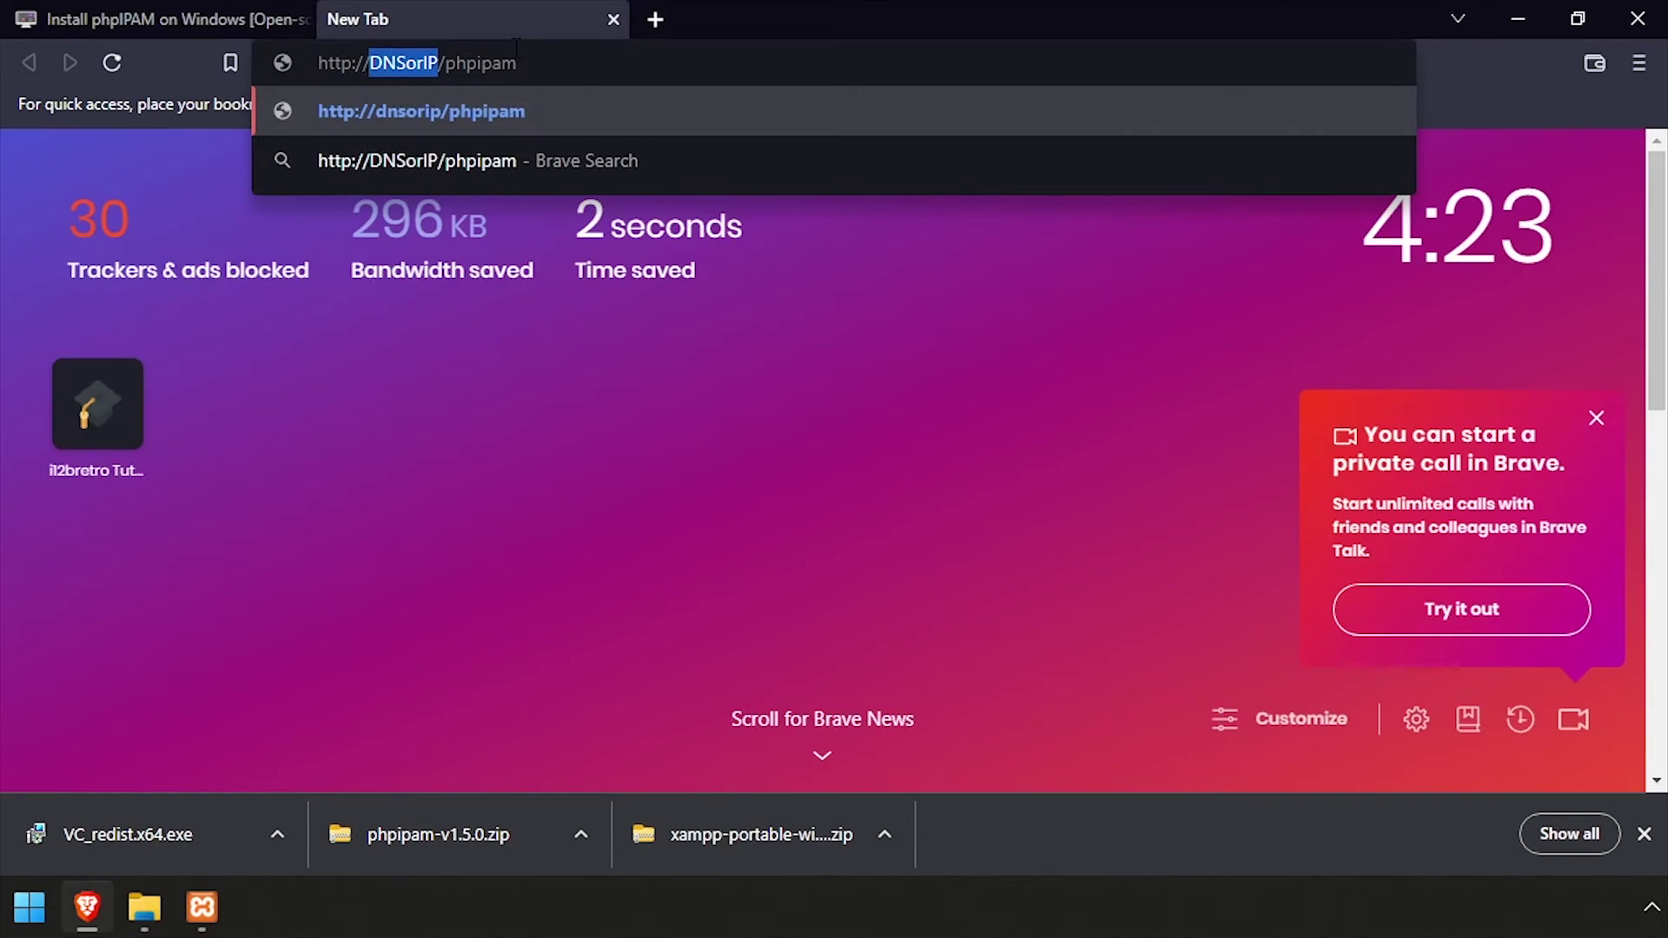
text(localhost)
key(Return)
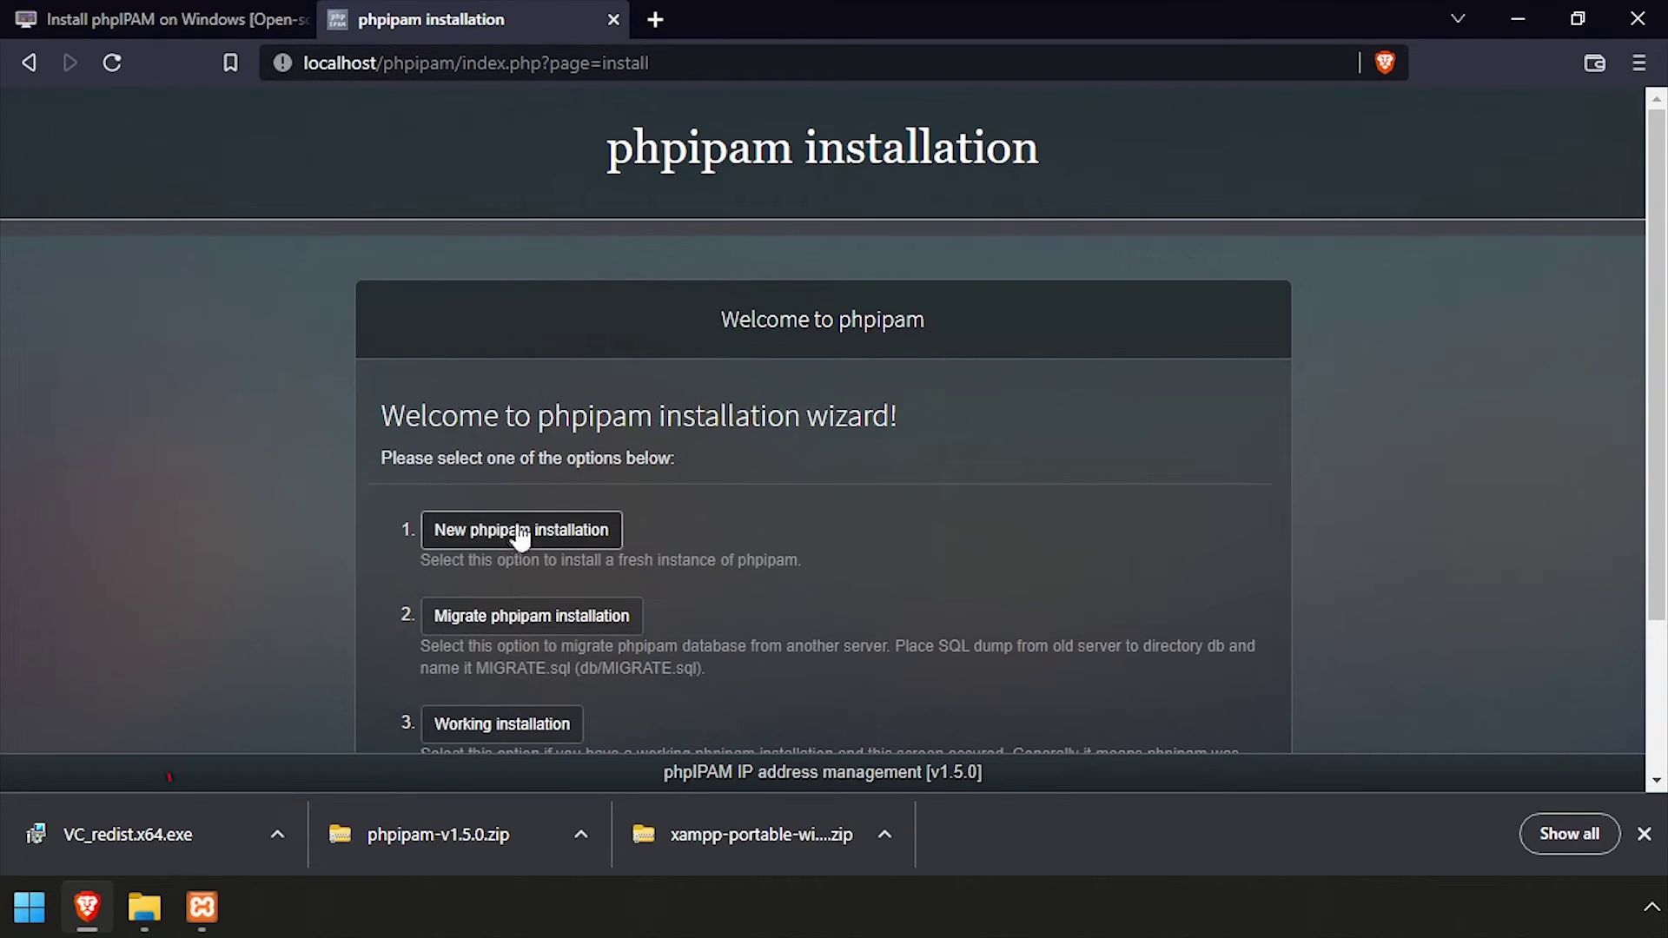
Begin a new automatic phpipam database installation and enter the php_ipam_rw password
click(543, 537)
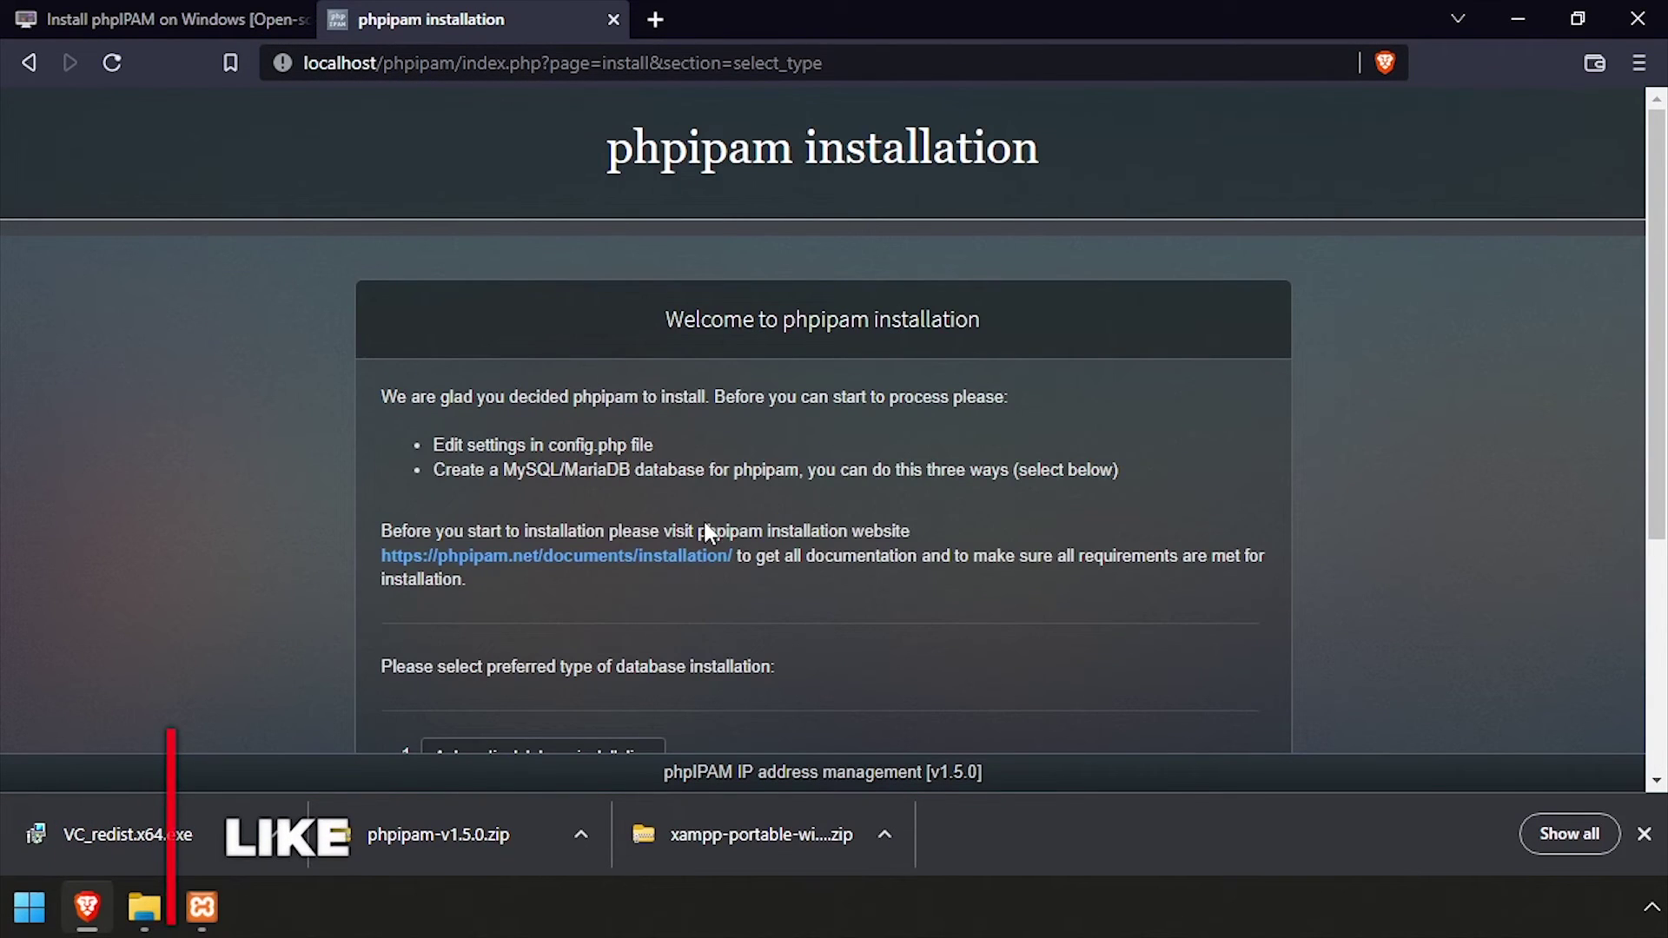
scroll(856, 503, down, 3)
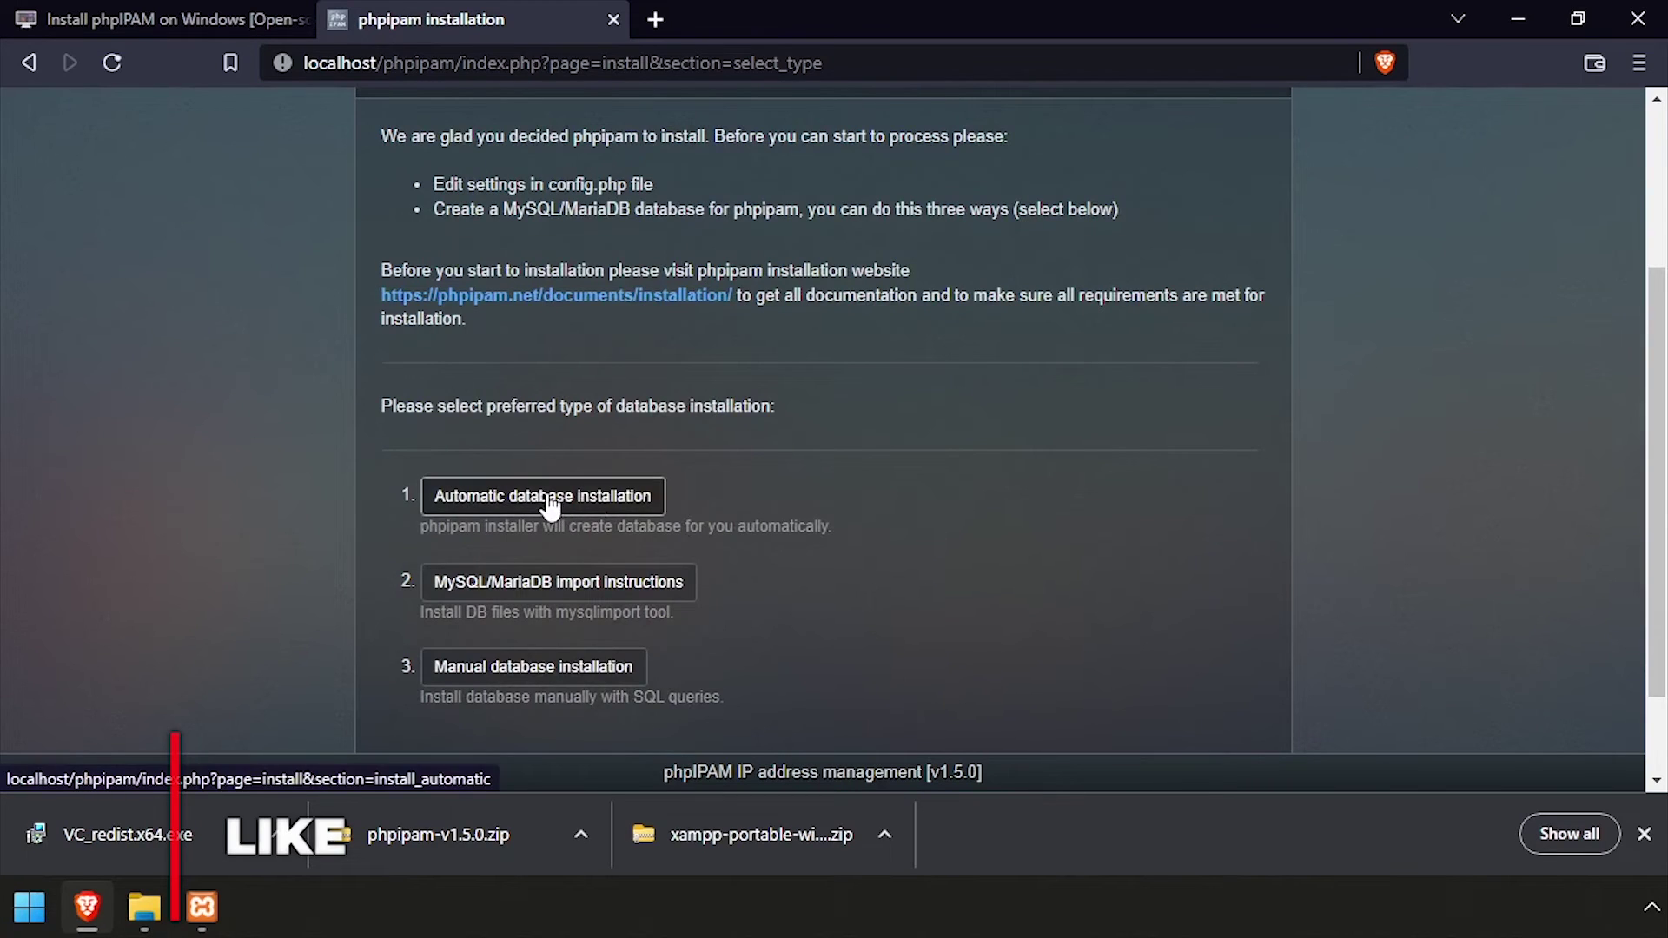
click(650, 507)
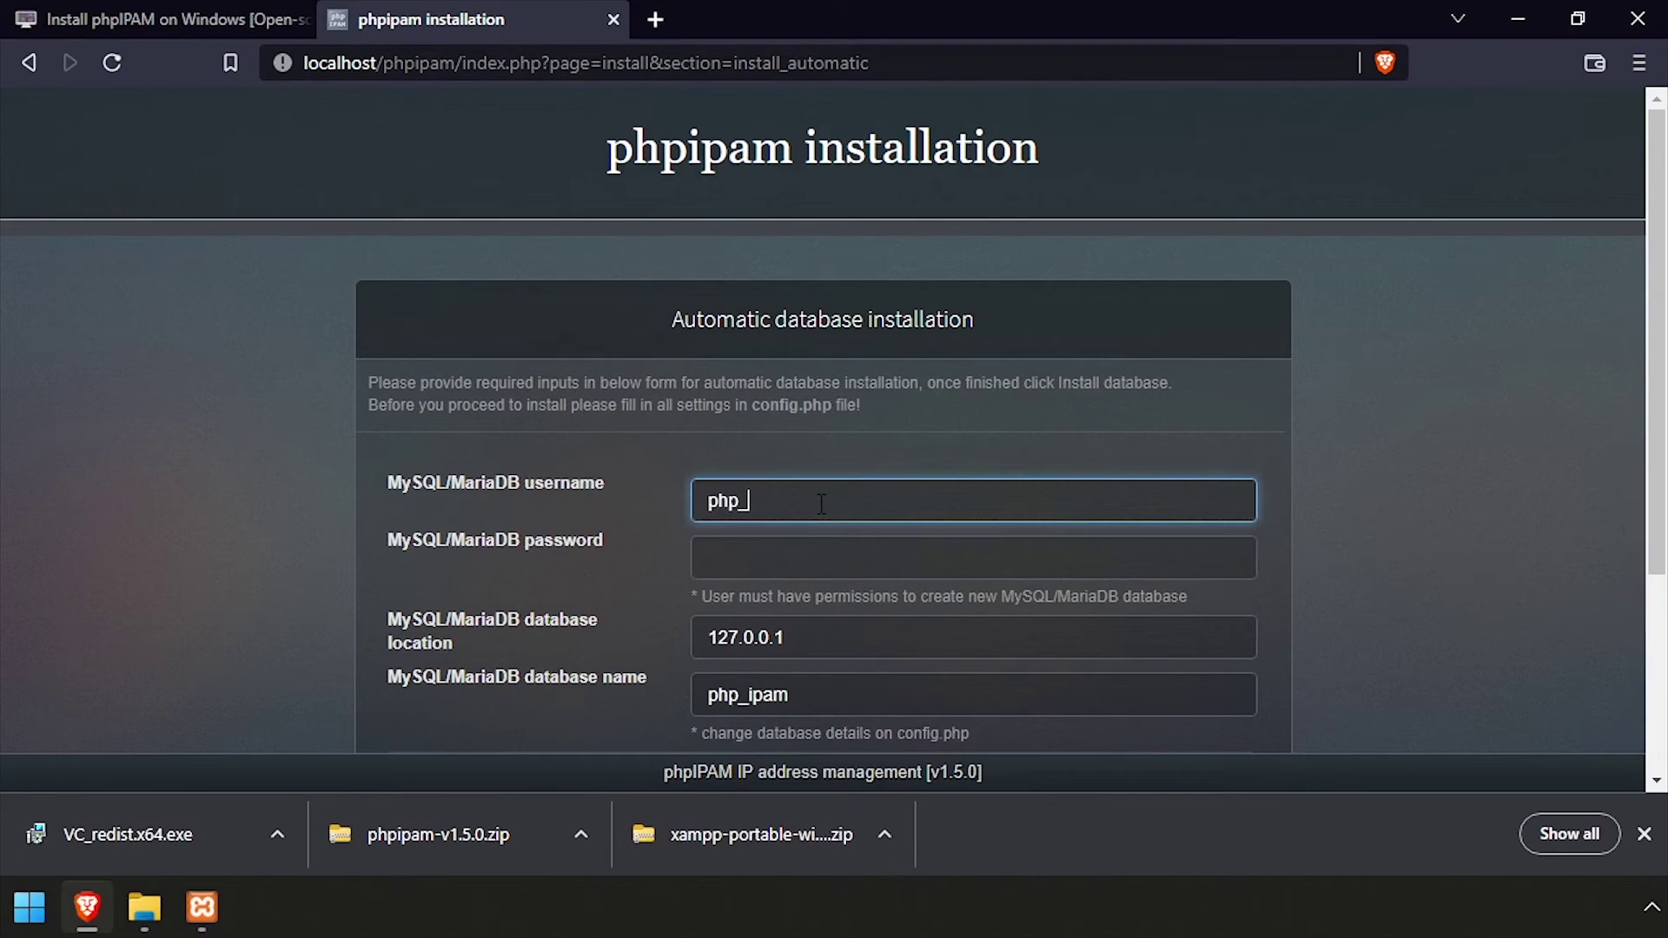
key(Tab)
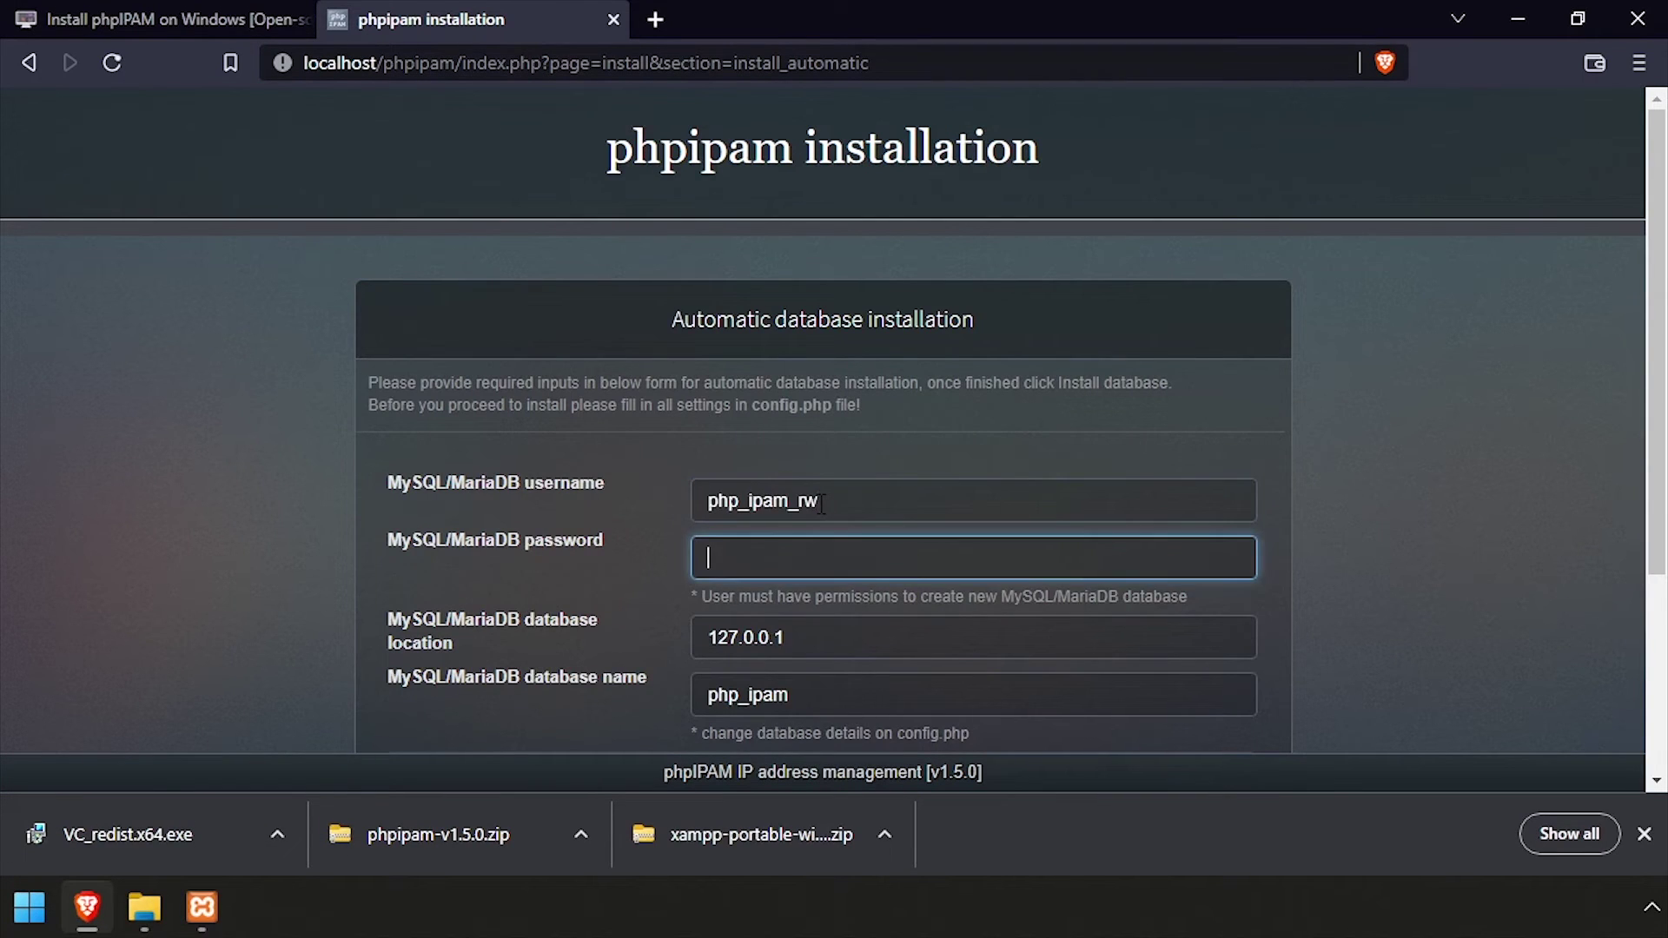
key(ctrl+v)
Install the phpipam tables without creating the database or setting permissions, then continue
scroll(825, 506, down, 2)
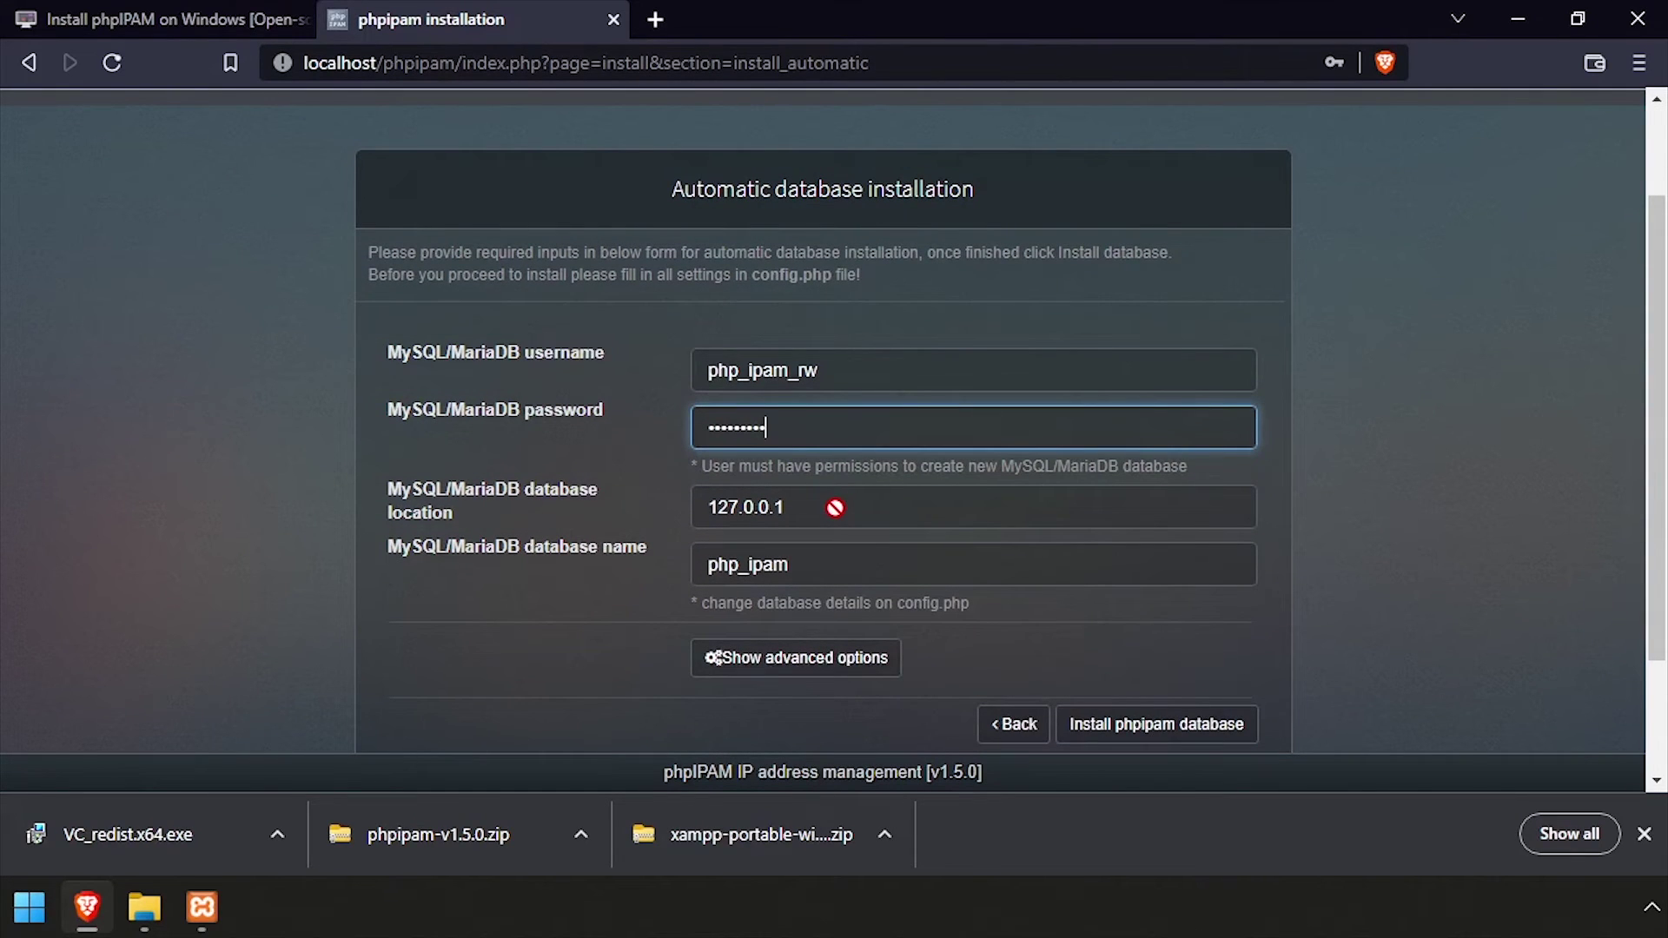
click(814, 653)
scroll(1128, 637, down, 3)
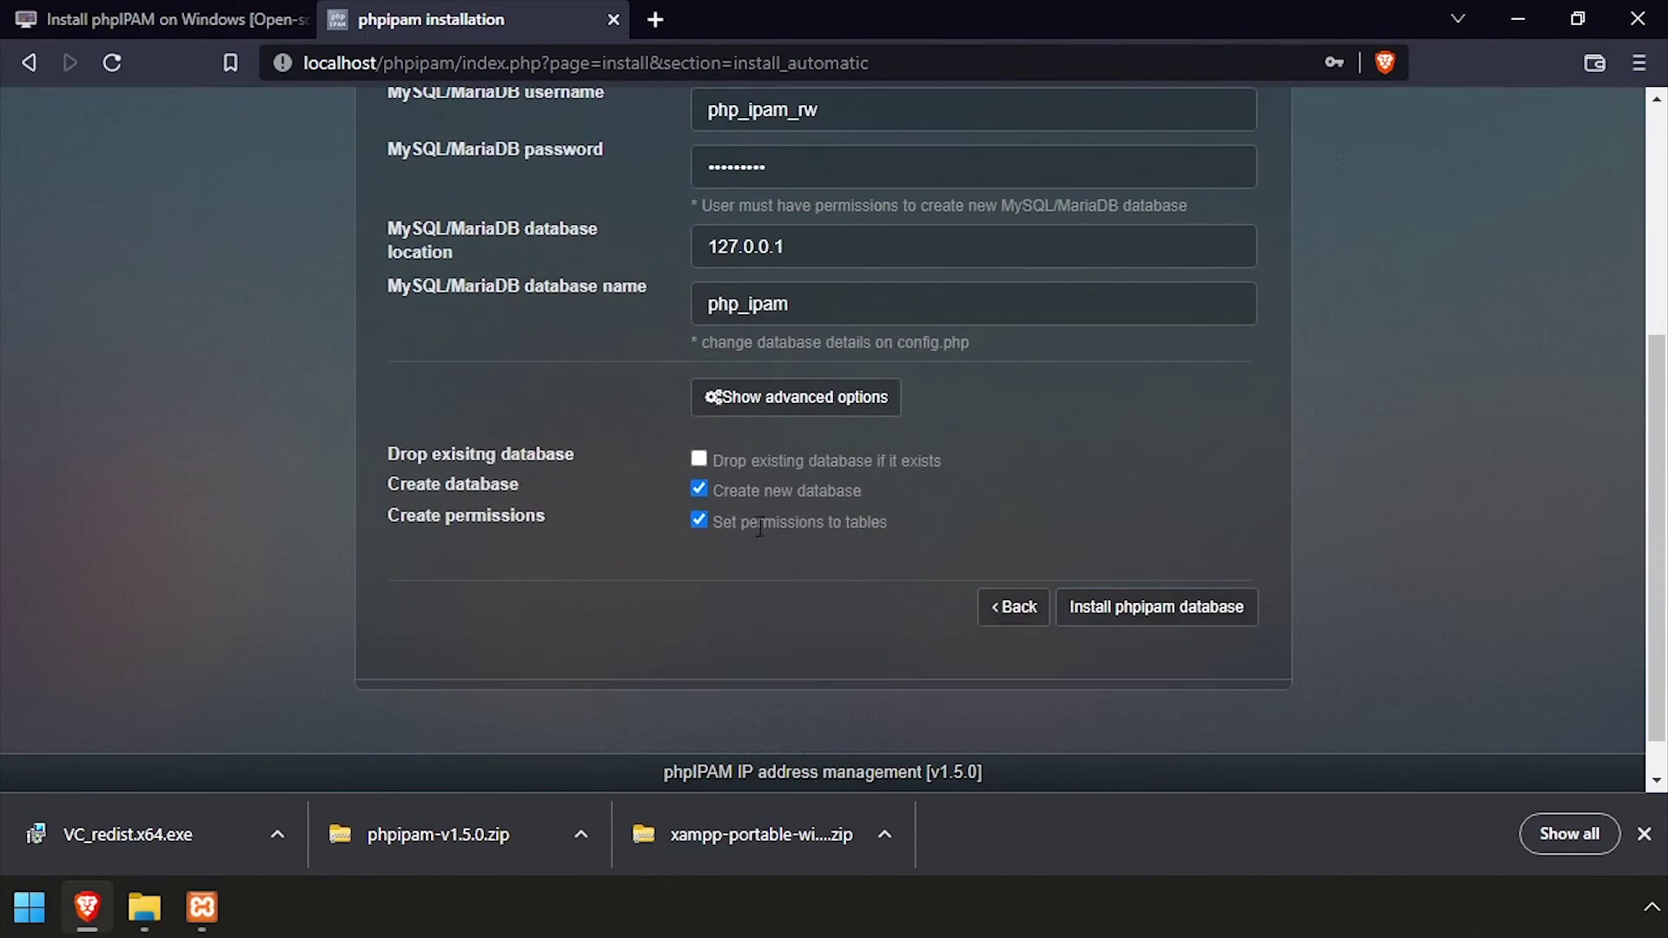
click(1164, 612)
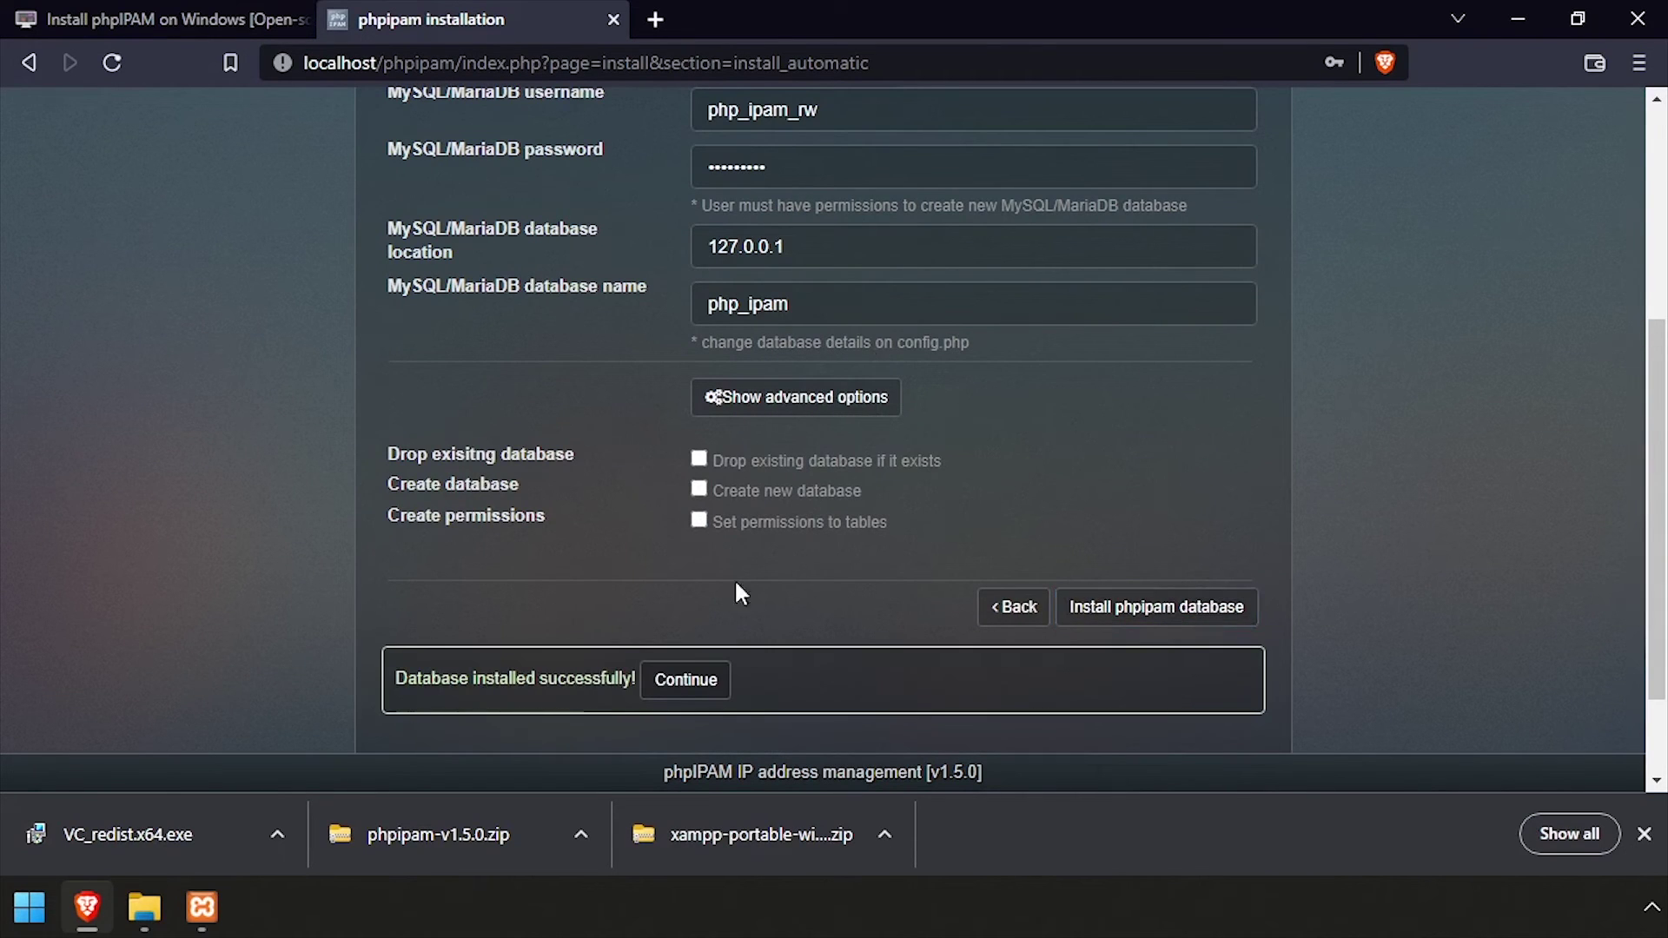
click(707, 682)
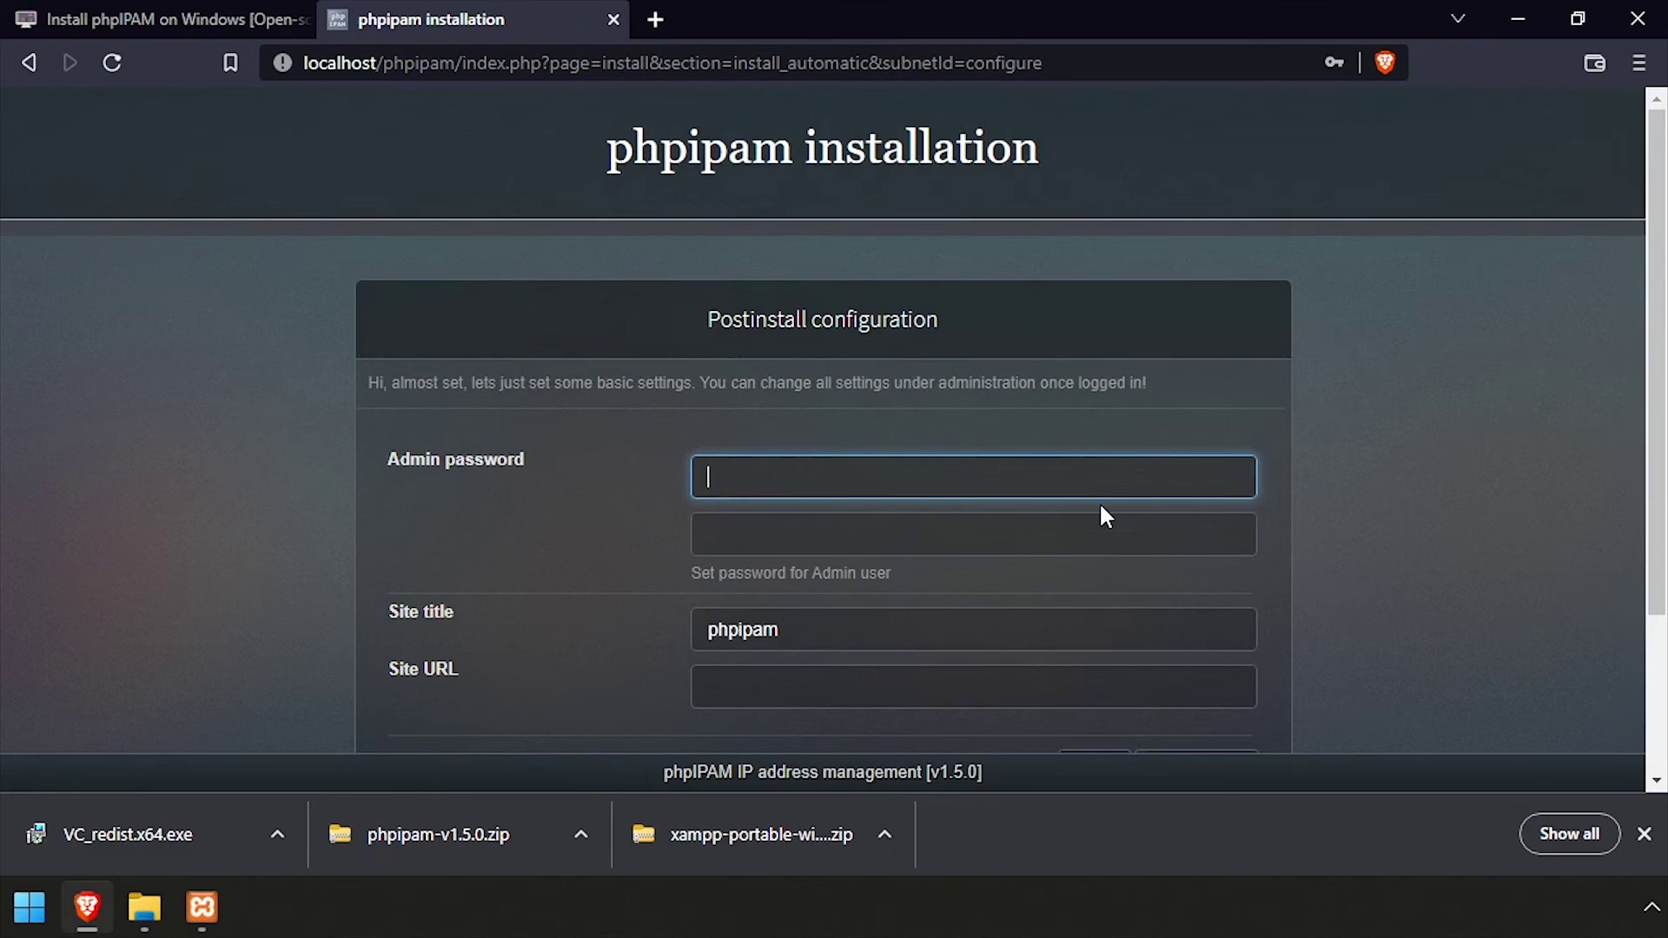
Save an admin password and the site title 'i12bretro phpipam', then proceed to login
text(•••••••••••••)
key(Tab)
text(••••••••)
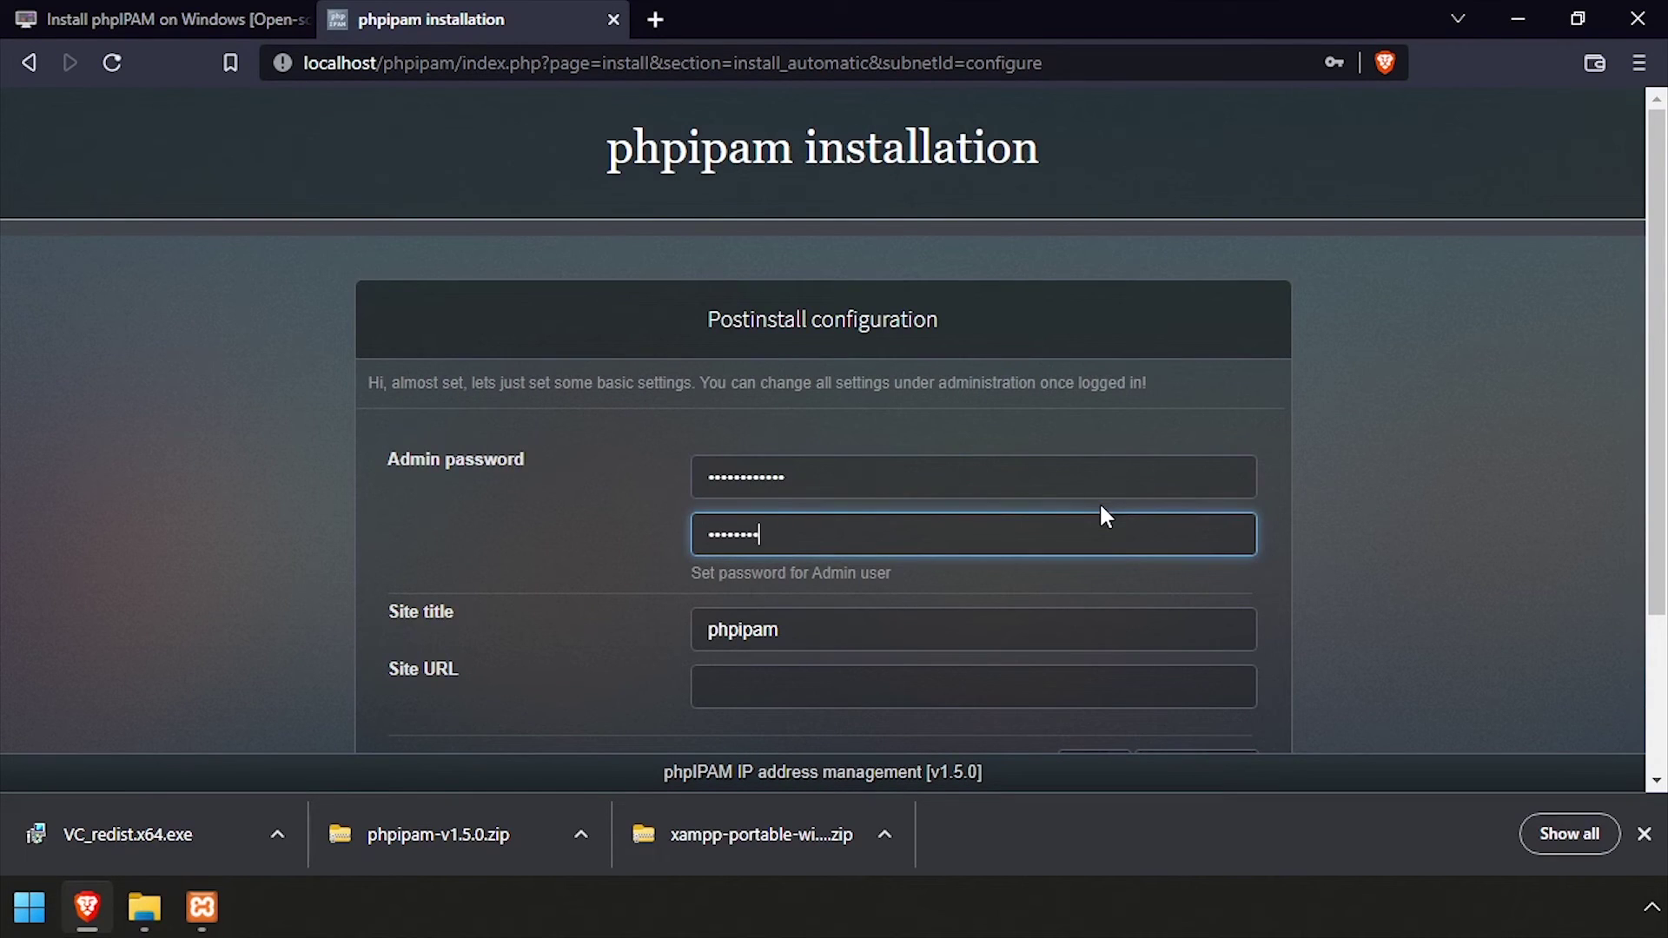
click(926, 614)
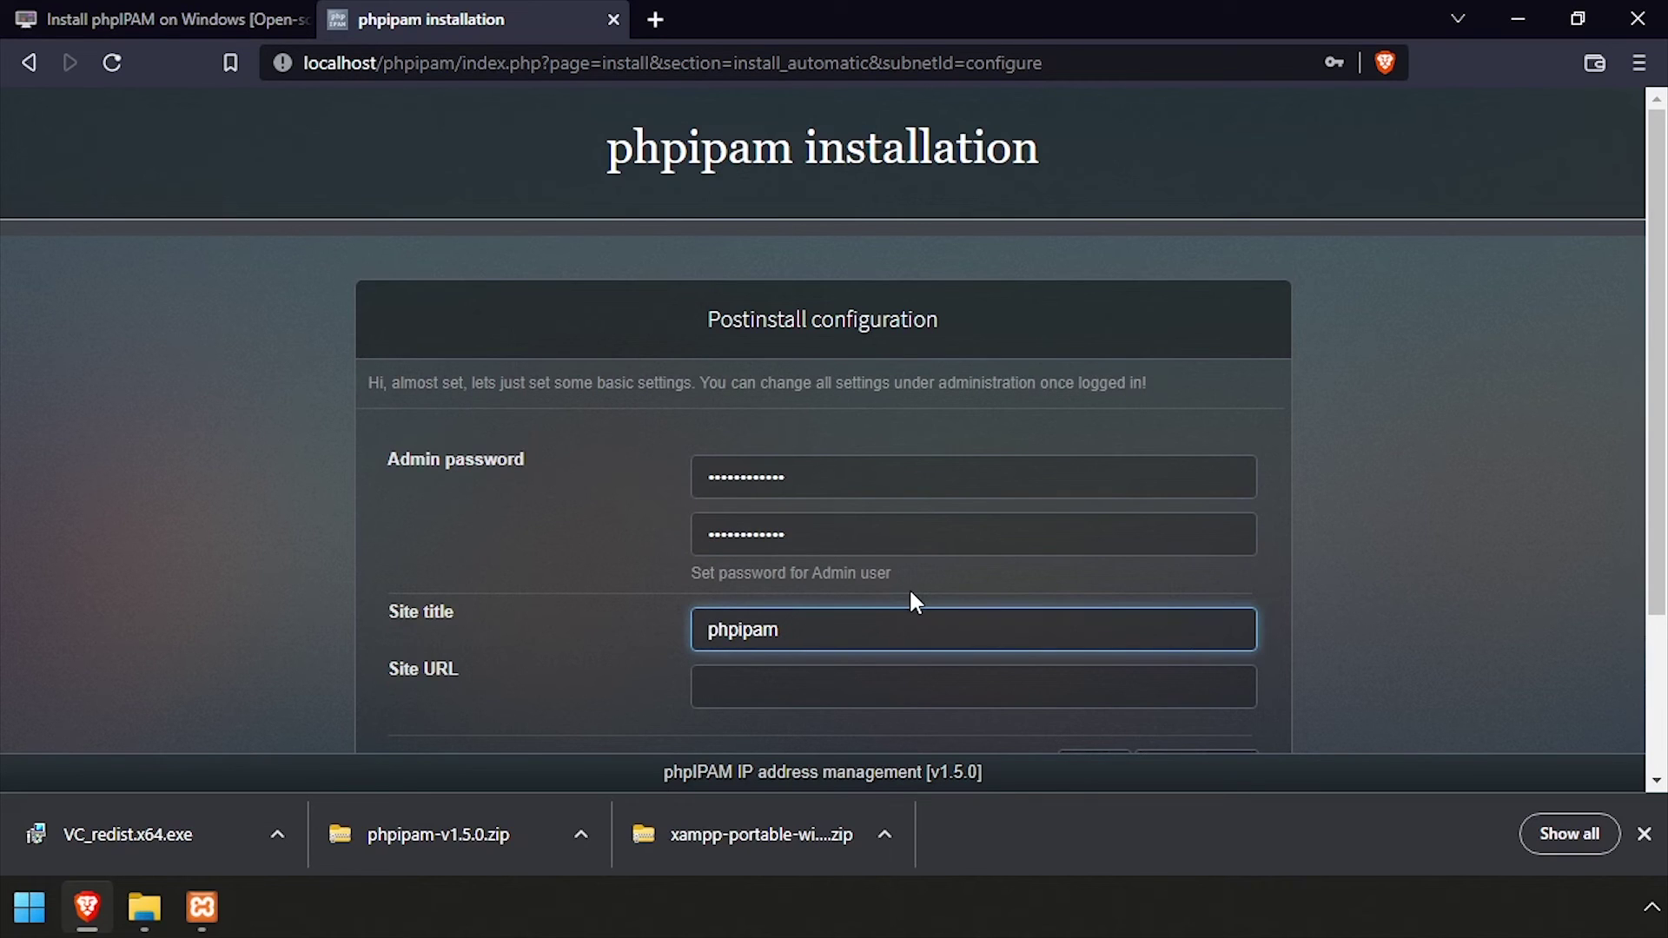
text(i12bretro)
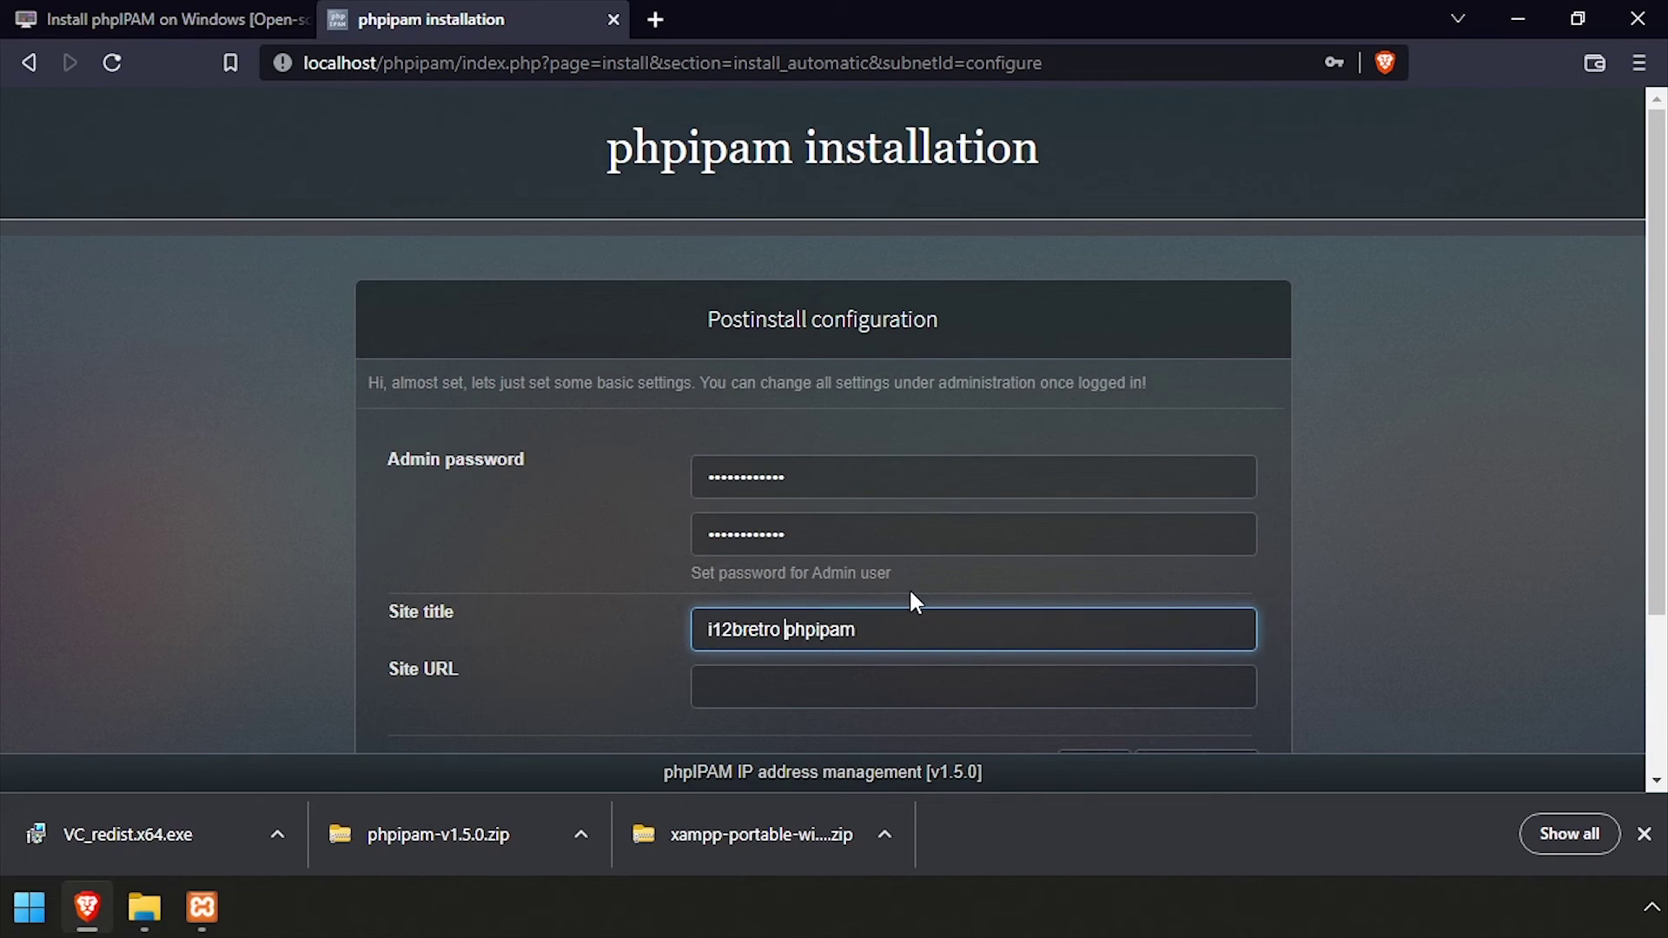
scroll(911, 597, down, 1)
click(1199, 634)
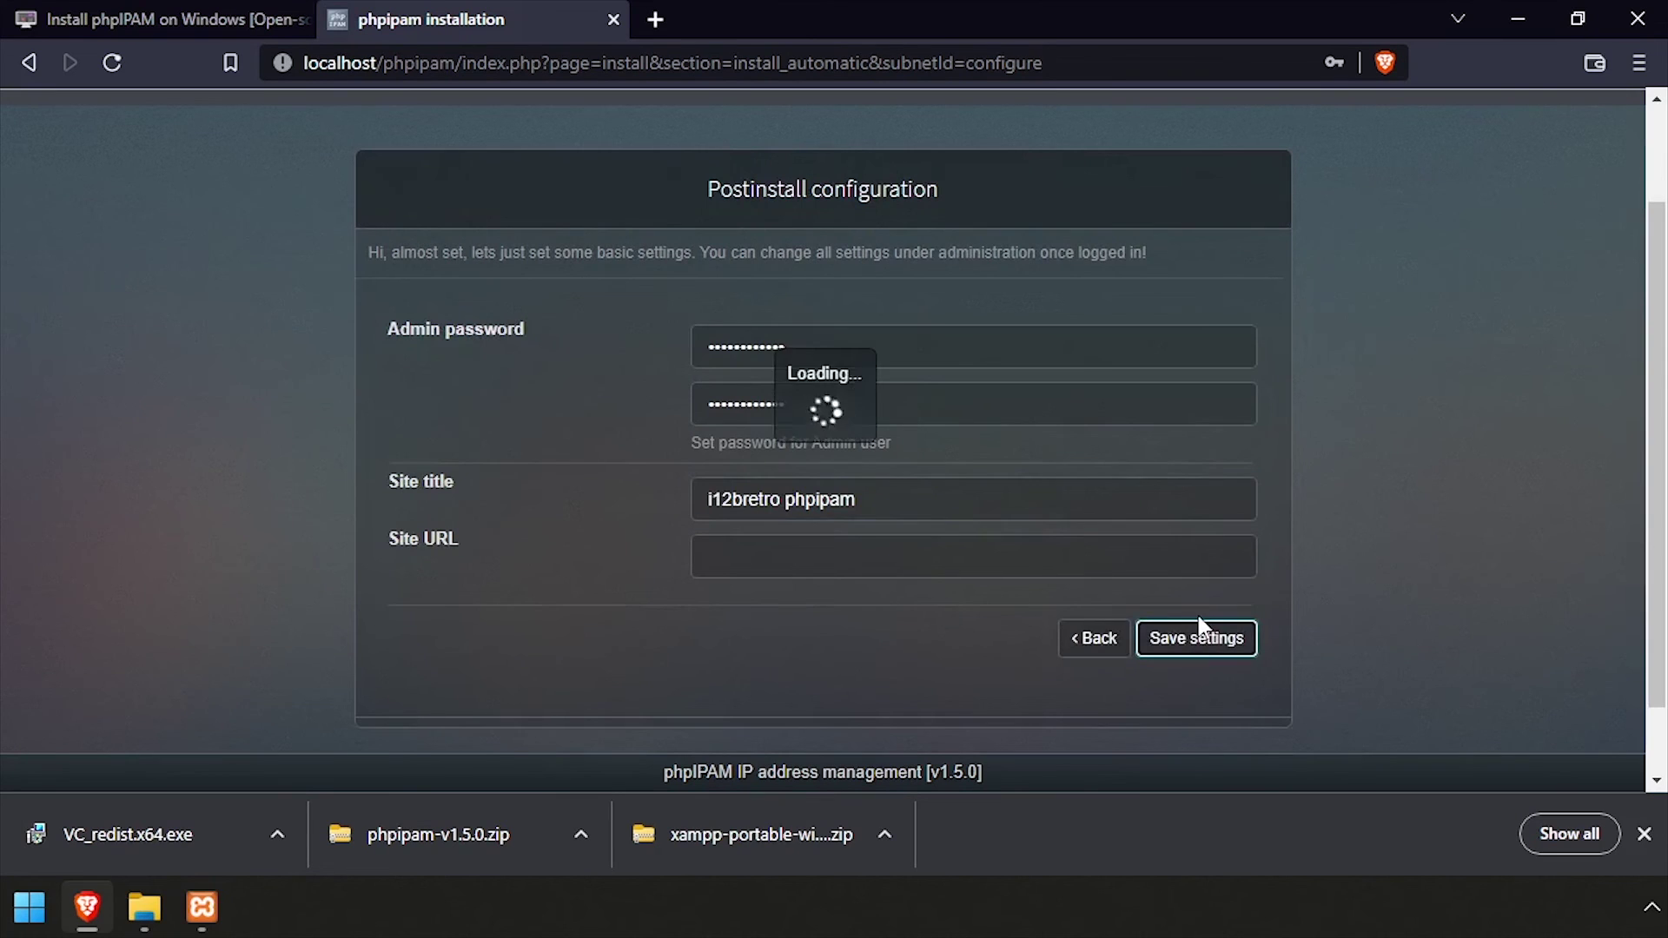
scroll(1178, 615, down, 2)
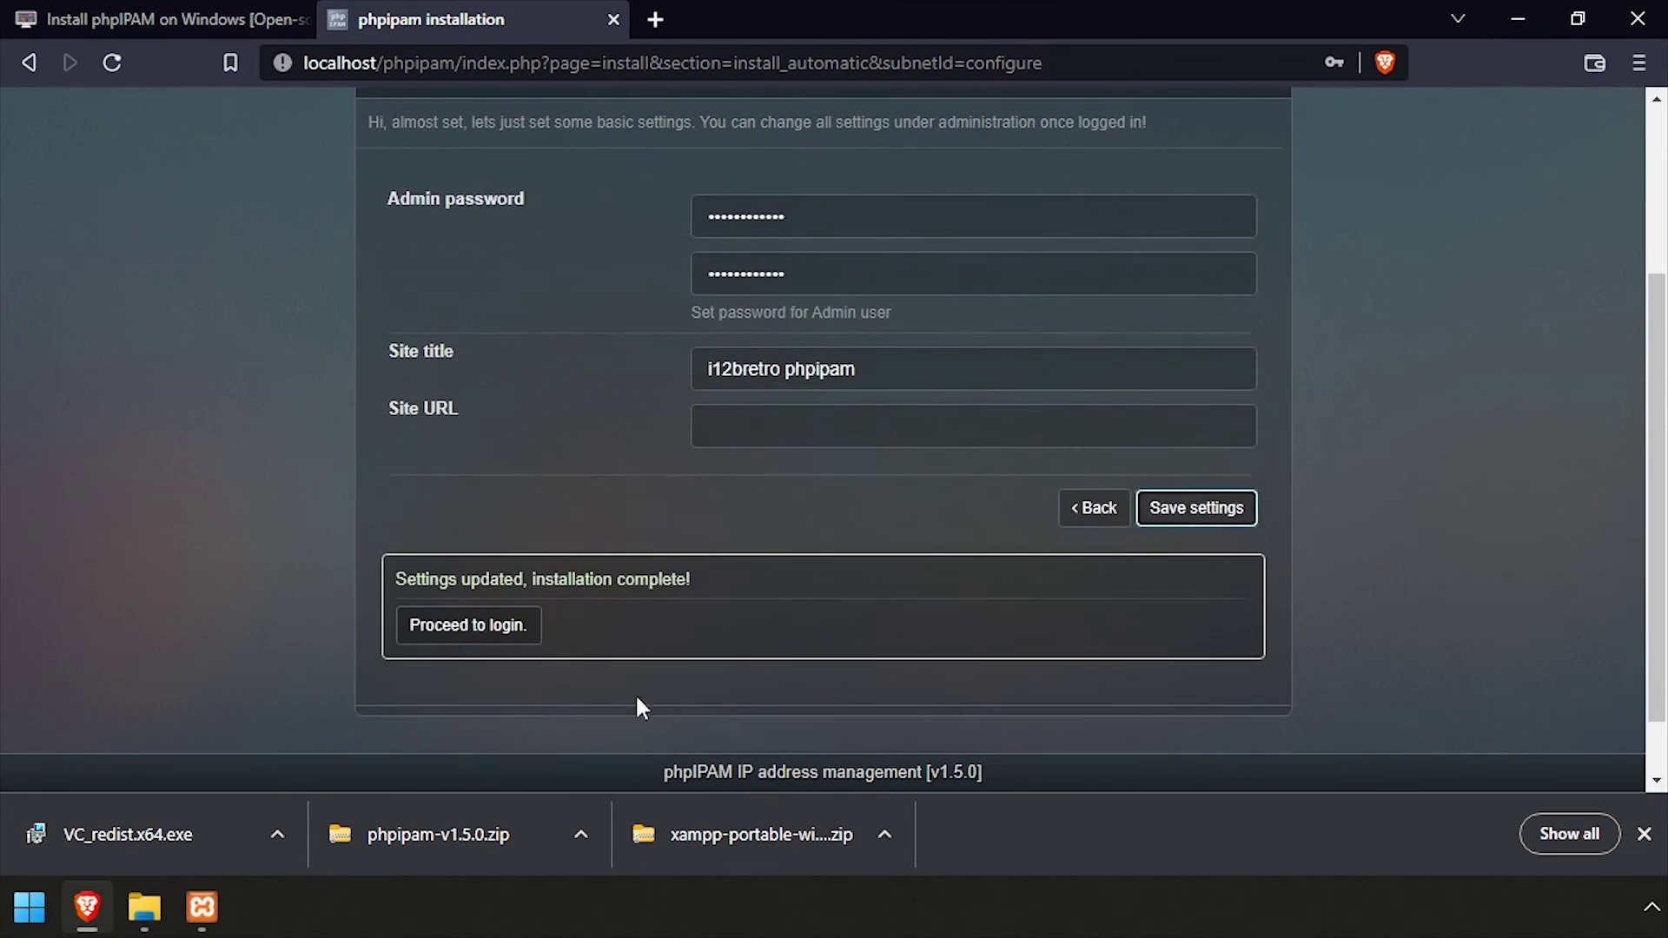
click(457, 623)
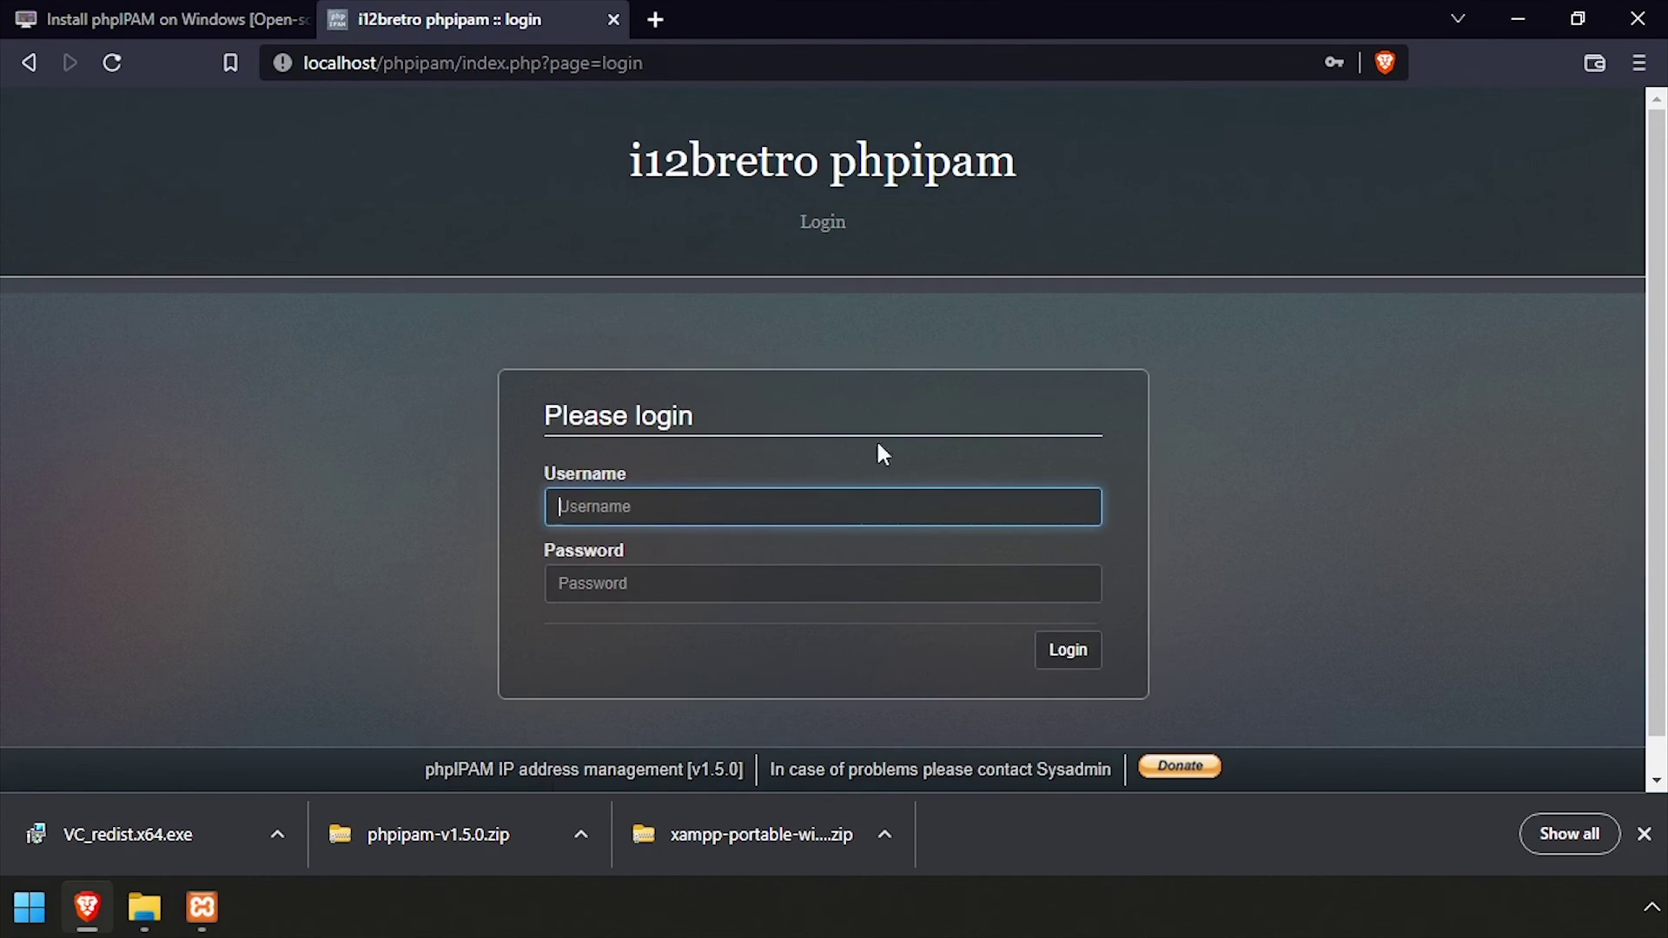
Log in to phpIPAM with username admin and the admin password
text(admin)
key(Tab)
text(ipa)
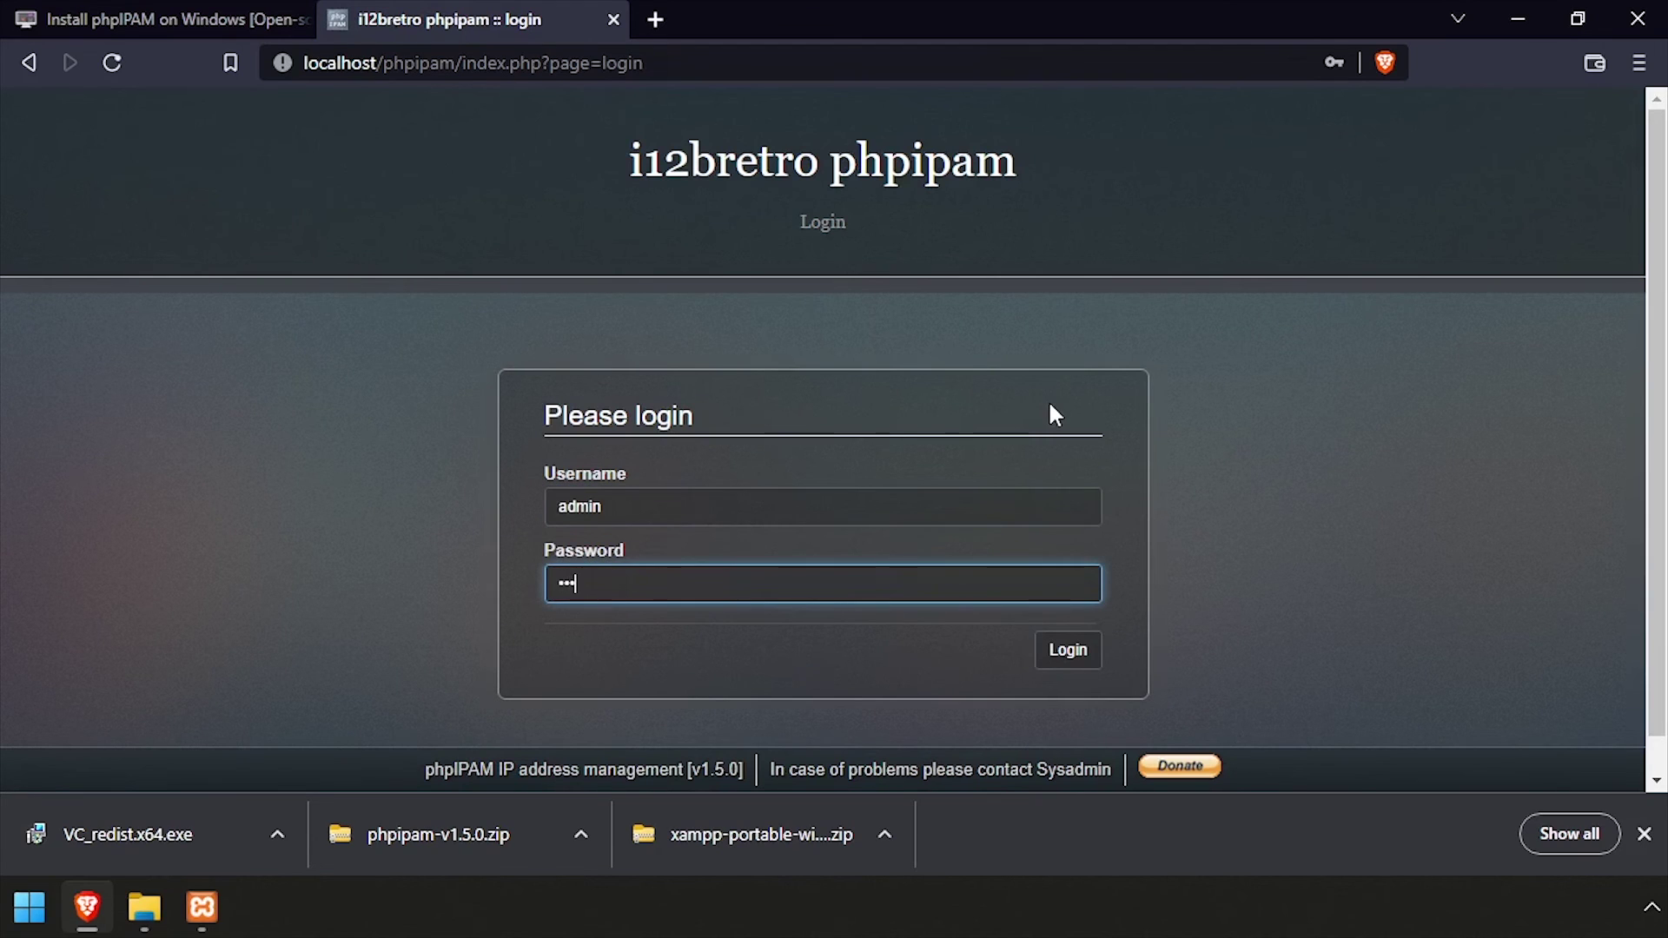
key(Return)
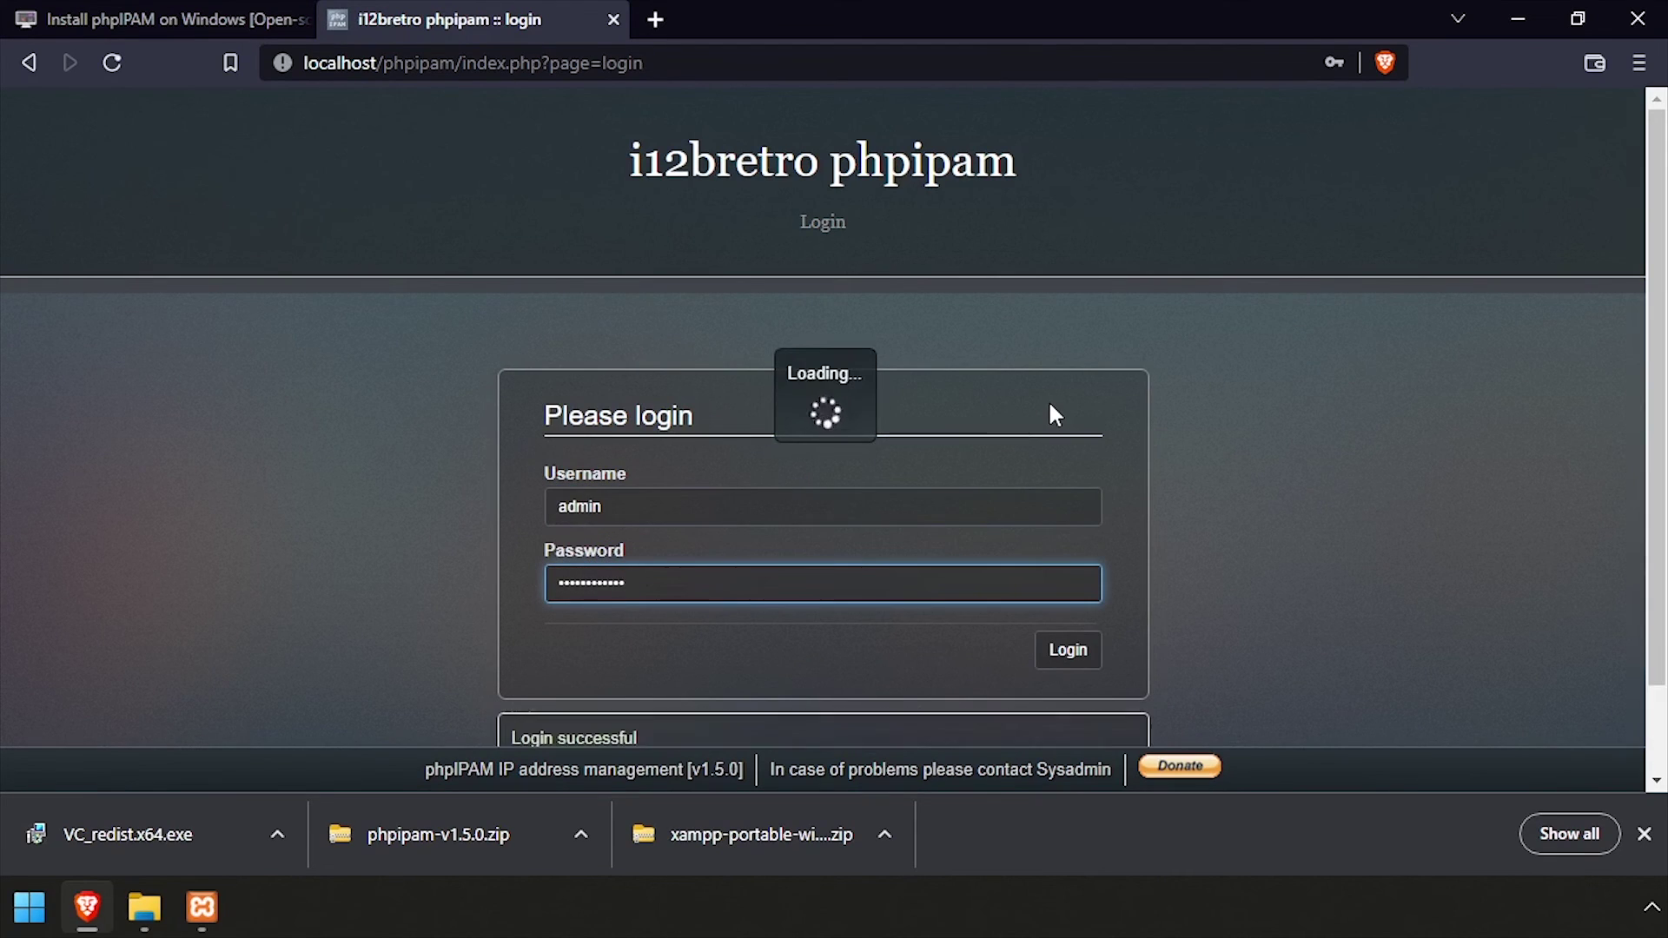